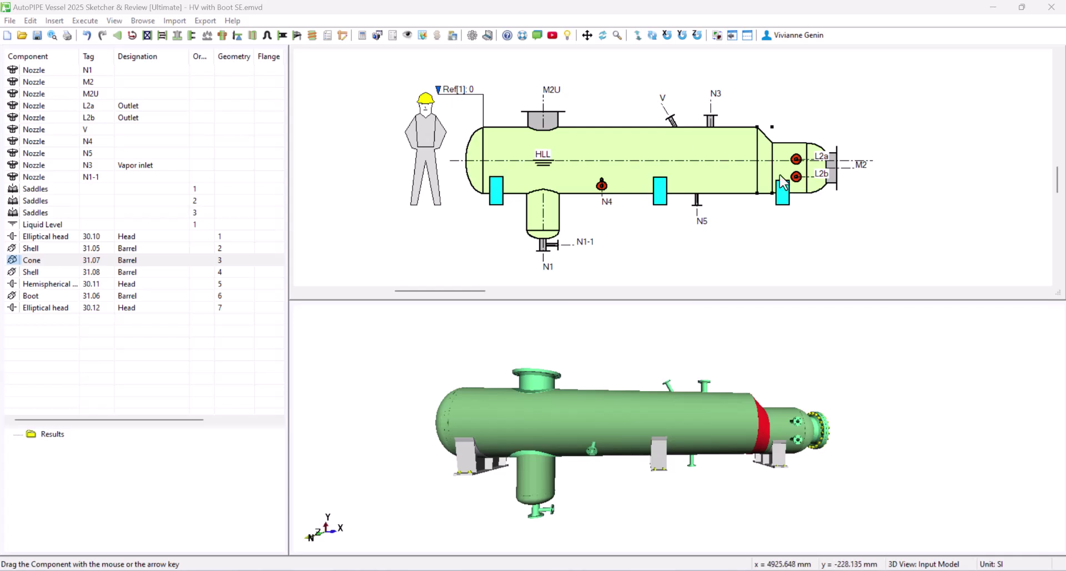
- Orbit the boot vessel model to a tilted view and back to a level side view
{"action": "left_click_drag", "start_coordinate": [578, 352], "coordinate": [617, 379]}
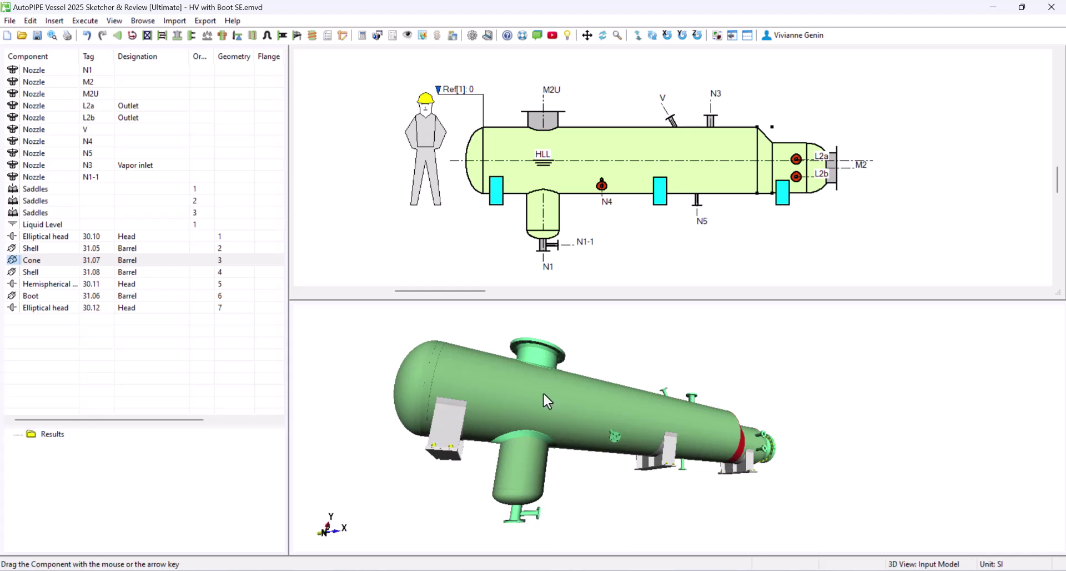
{"action": "left_click_drag", "start_coordinate": [542, 392], "coordinate": [456, 453]}
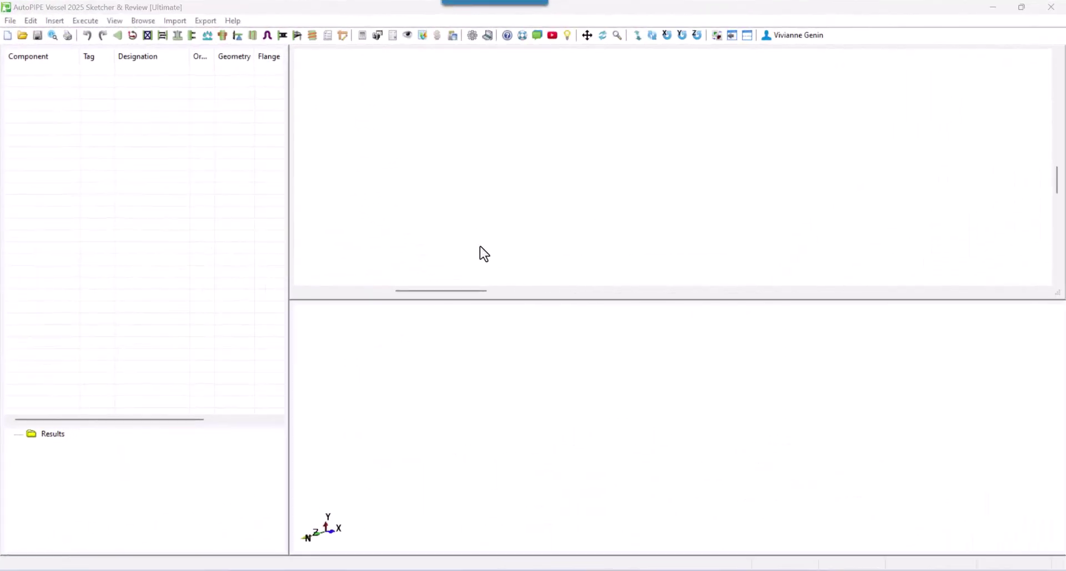
- Create a new Vessel on Saddles with Boot model, accepting the default specification
{"action": "left_click", "coordinate": [13, 26]}
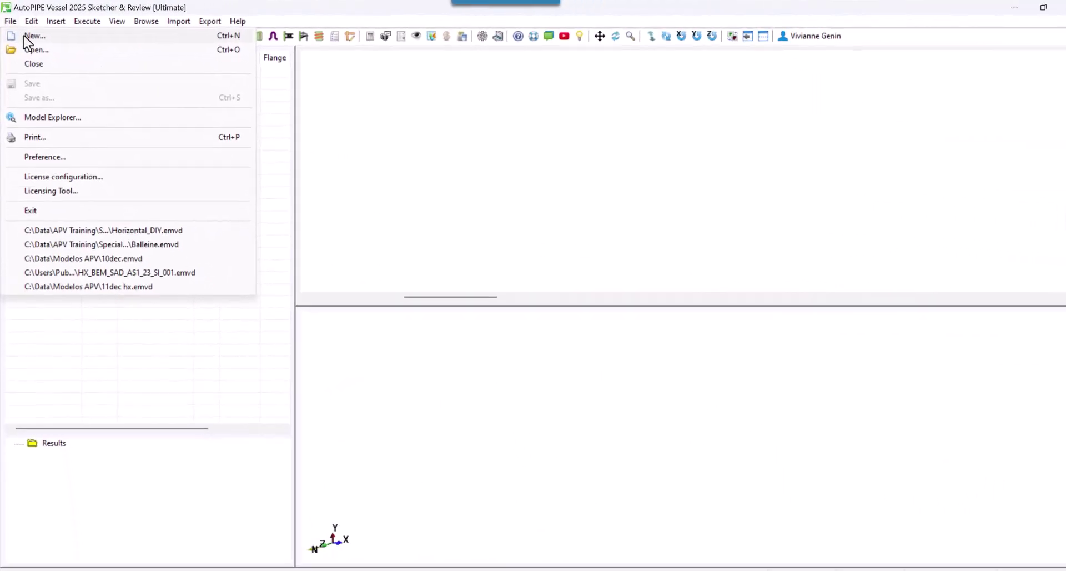
{"action": "left_click", "coordinate": [41, 45]}
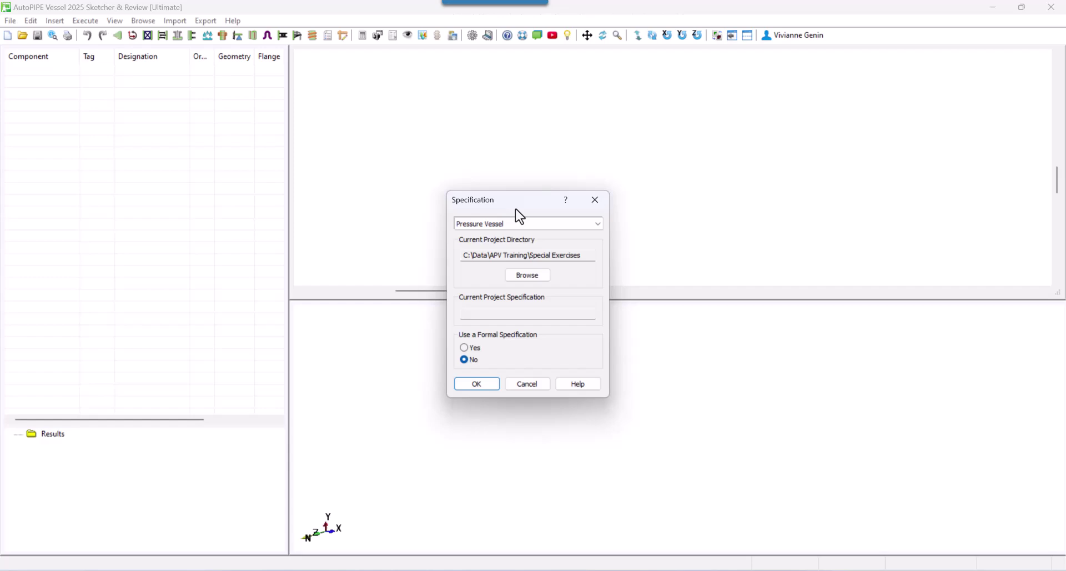
{"action": "left_click", "coordinate": [487, 385]}
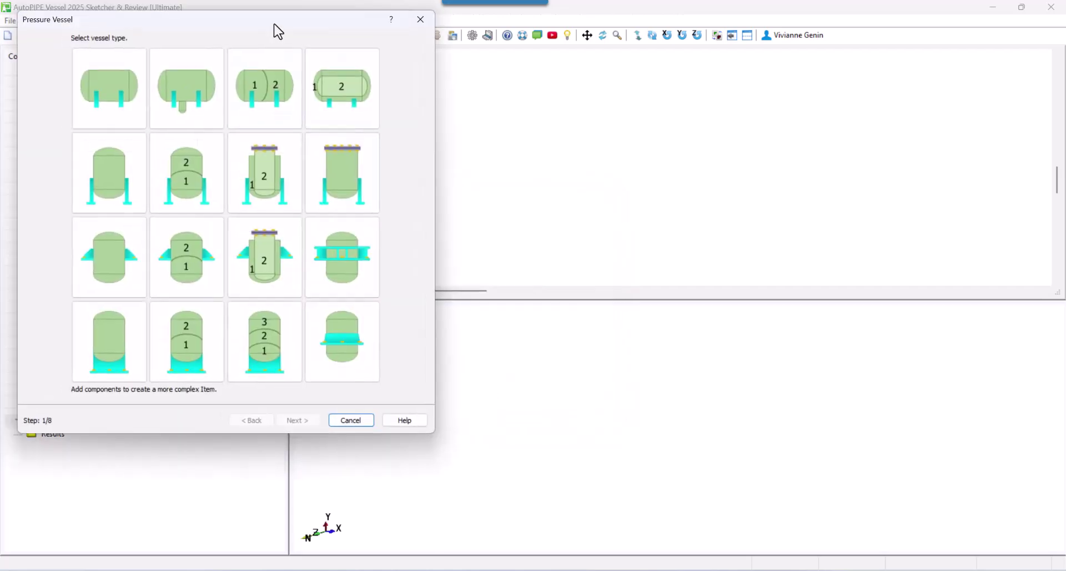
{"action": "left_click_drag", "start_coordinate": [275, 27], "coordinate": [608, 62]}
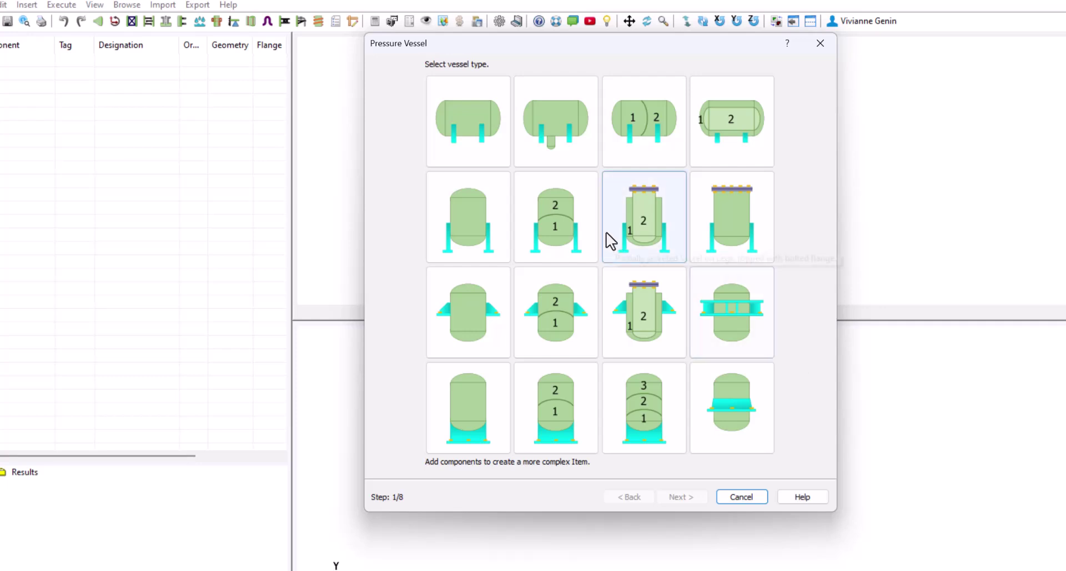
{"action": "left_click", "coordinate": [551, 145]}
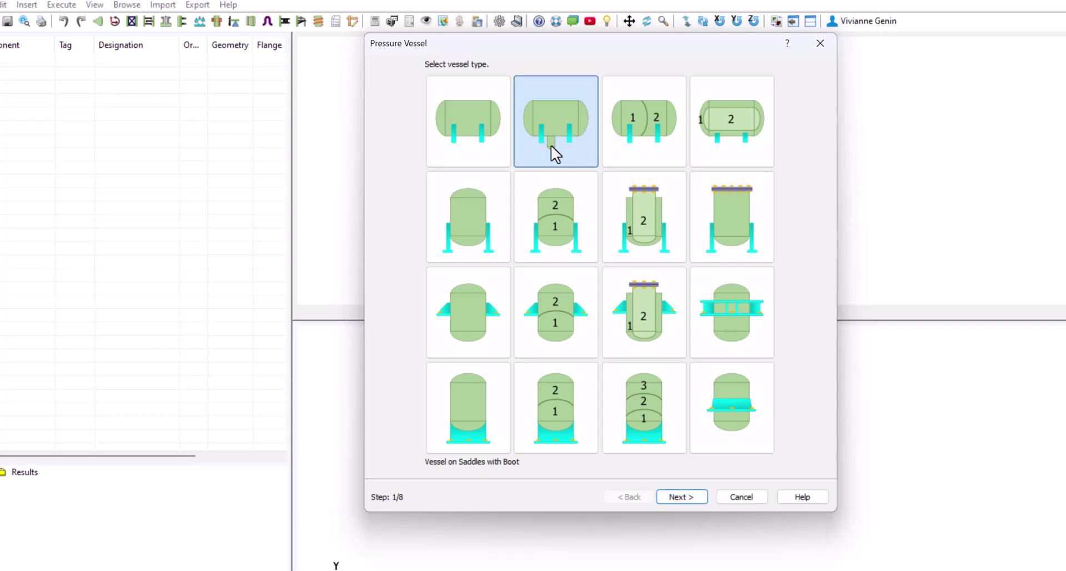
{"action": "left_click", "coordinate": [682, 494]}
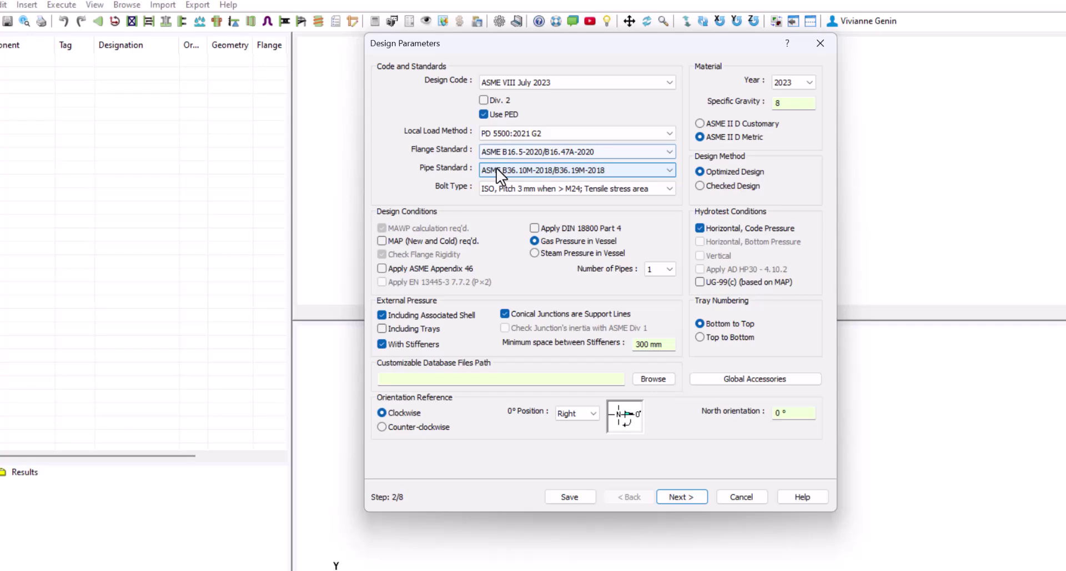
- Set Bolt Type to 'ISO, Root Area' and the 0° position to Top
{"action": "left_click", "coordinate": [502, 191]}
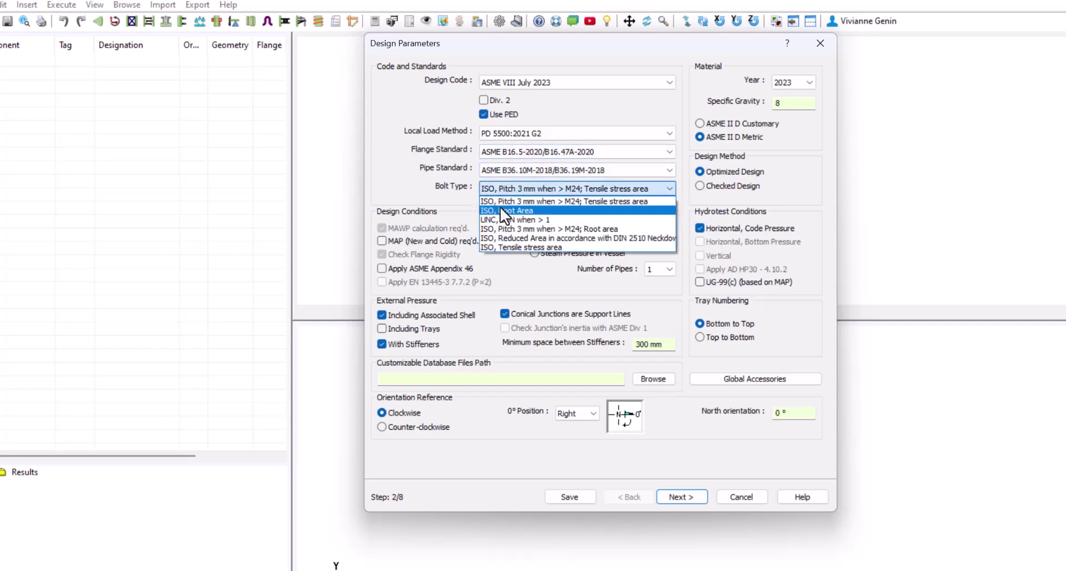
{"action": "left_click", "coordinate": [499, 206]}
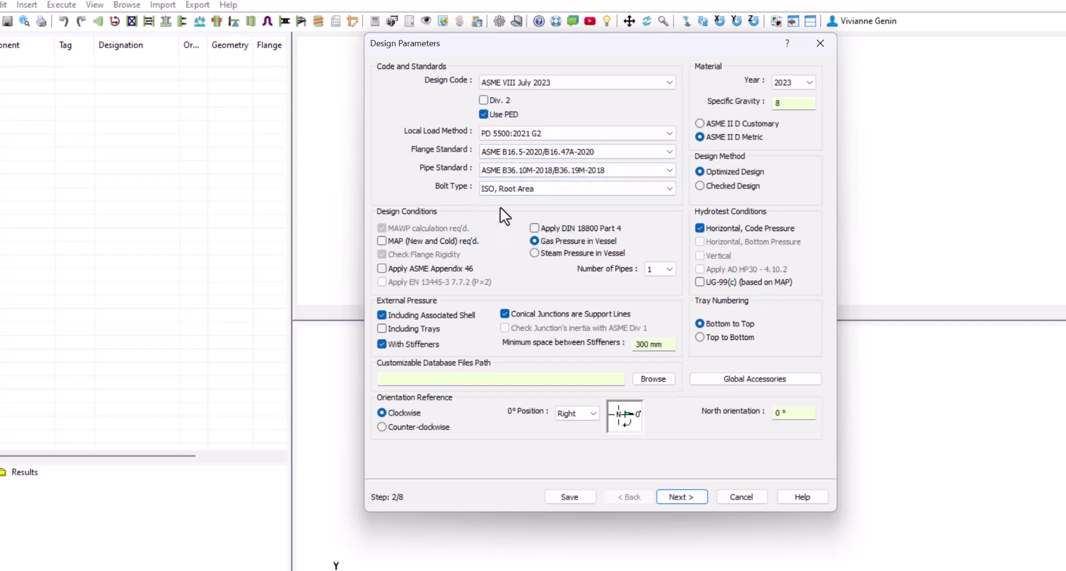
{"action": "left_click", "coordinate": [569, 417]}
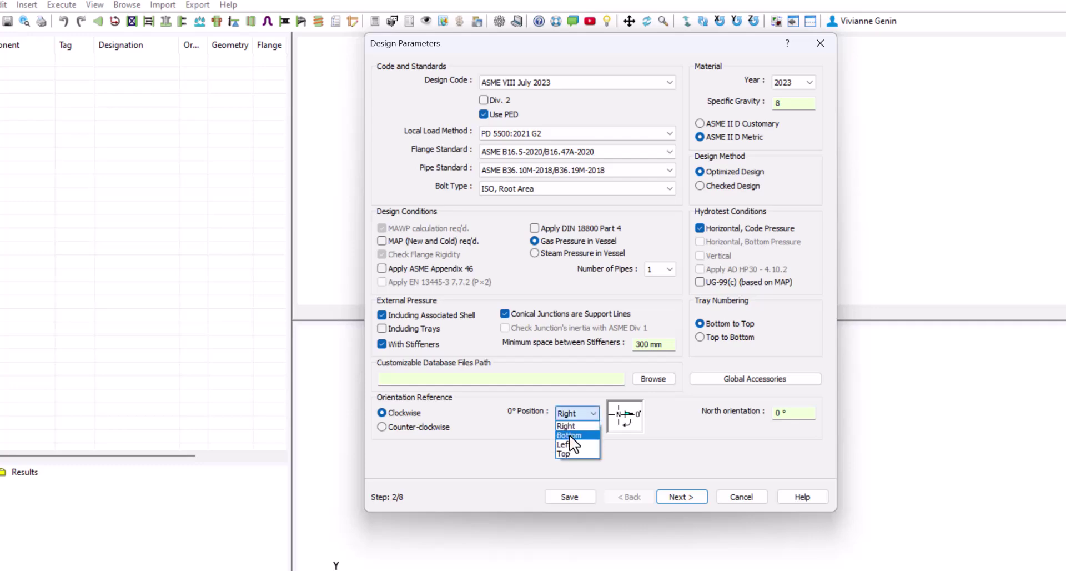
{"action": "left_click", "coordinate": [569, 453]}
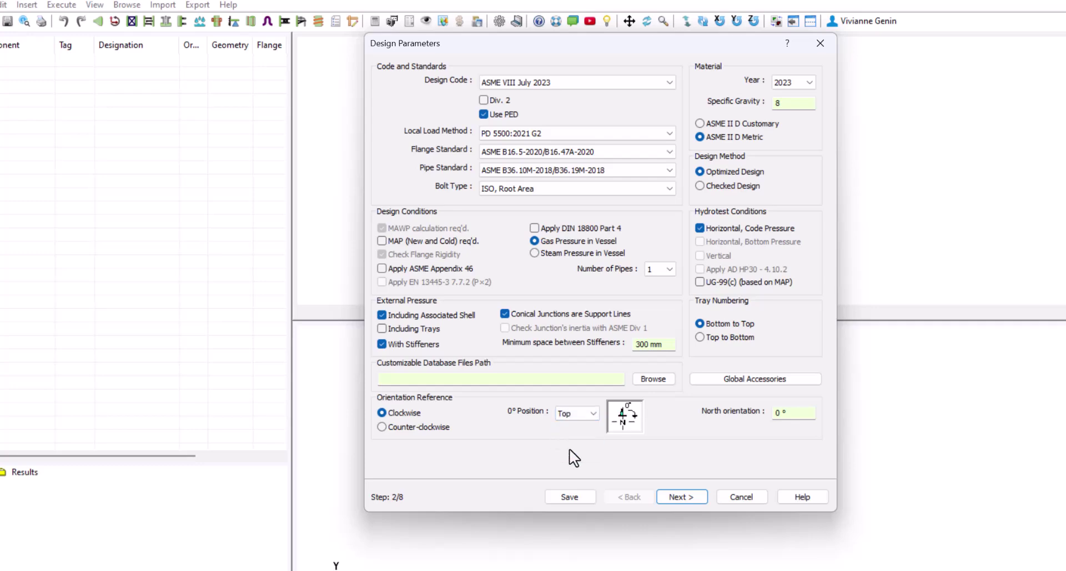
{"action": "left_click", "coordinate": [682, 494]}
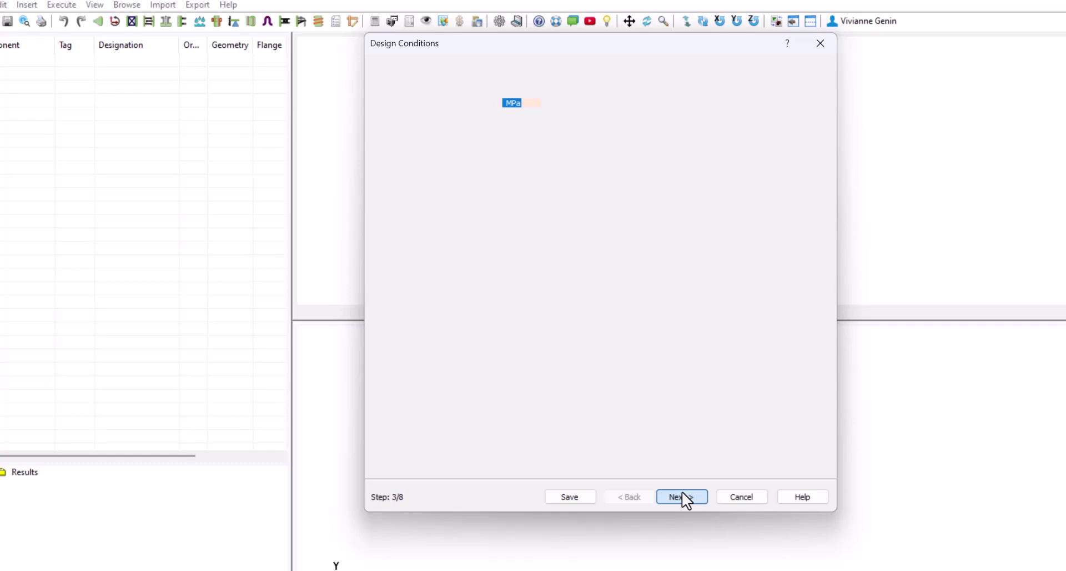
- Enter pressure 0.34, design temperature 148, liquid level 1162 and corrosion allowance 3
{"action": "type", "text": "0"}
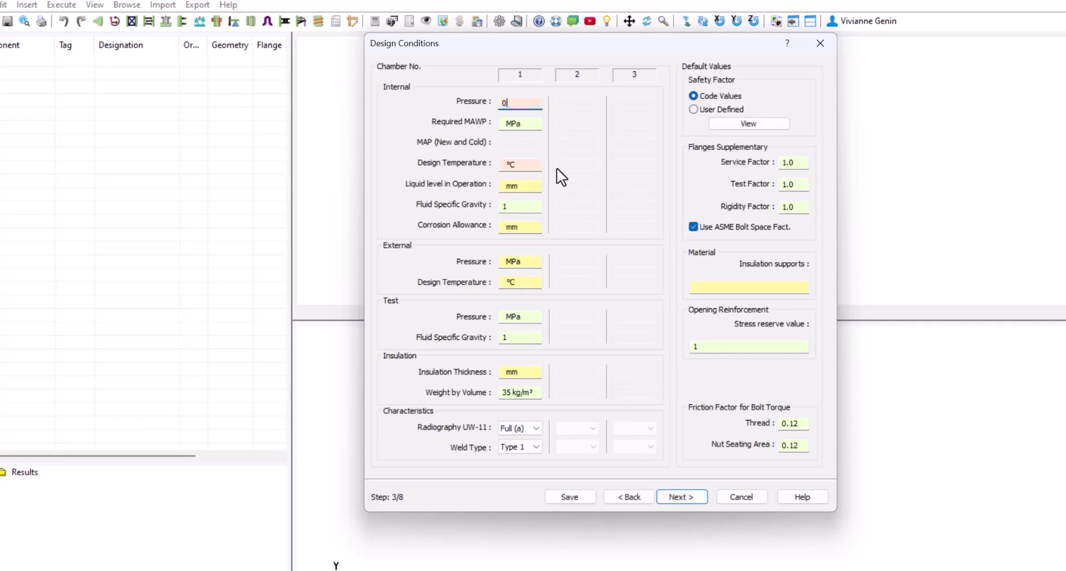
{"action": "type", "text": ".34"}
{"action": "left_click", "coordinate": [518, 162]}
{"action": "left_click_drag", "start_coordinate": [517, 163], "coordinate": [494, 162]}
{"action": "type", "text": "148"}
{"action": "left_click_drag", "start_coordinate": [519, 185], "coordinate": [467, 186]}
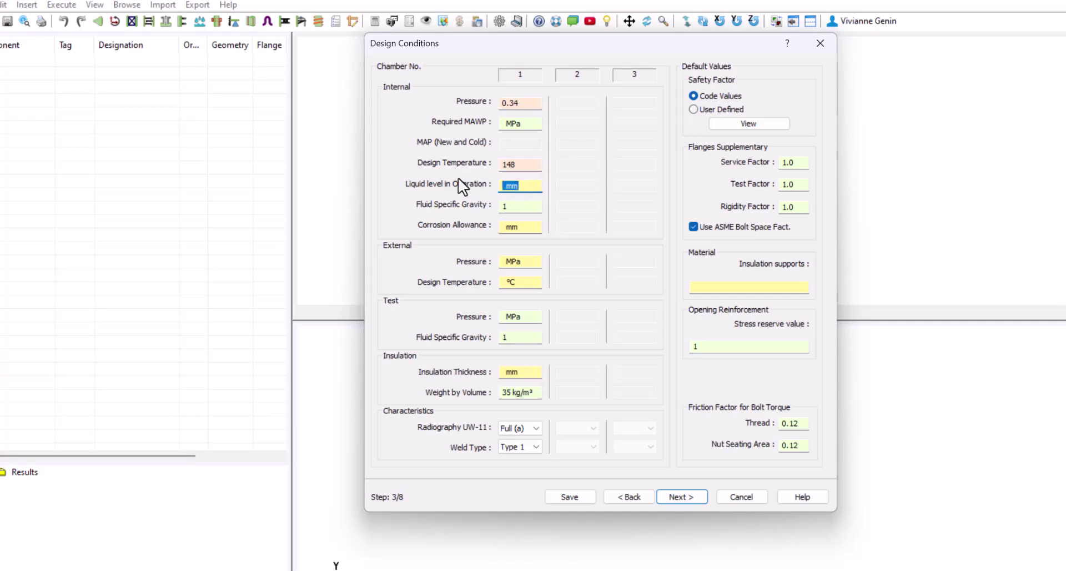
{"action": "type", "text": "1162"}
{"action": "left_click_drag", "start_coordinate": [528, 226], "coordinate": [466, 225]}
{"action": "type", "text": "3"}
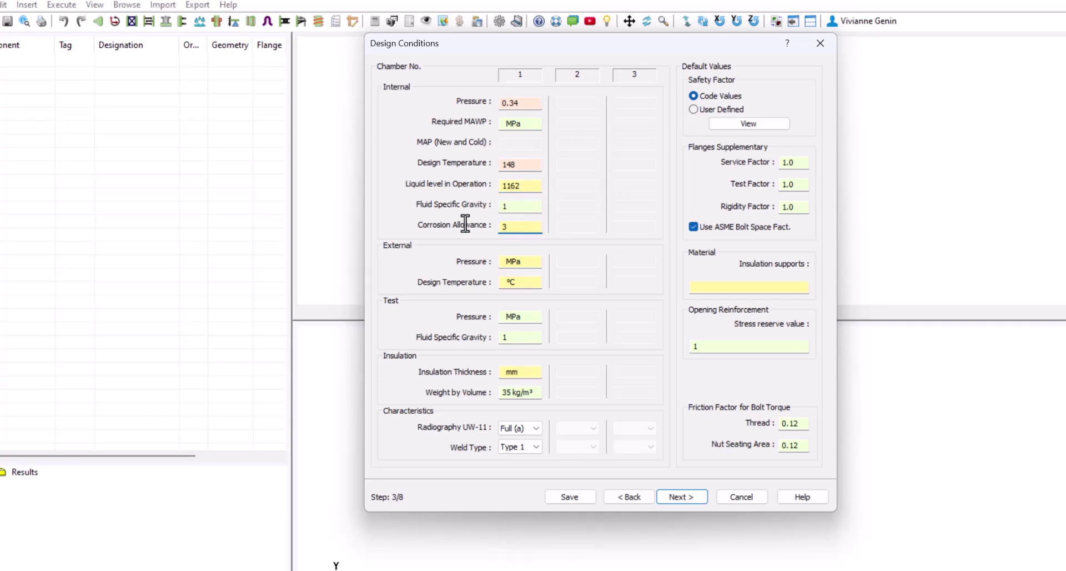
{"action": "left_click", "coordinate": [683, 497]}
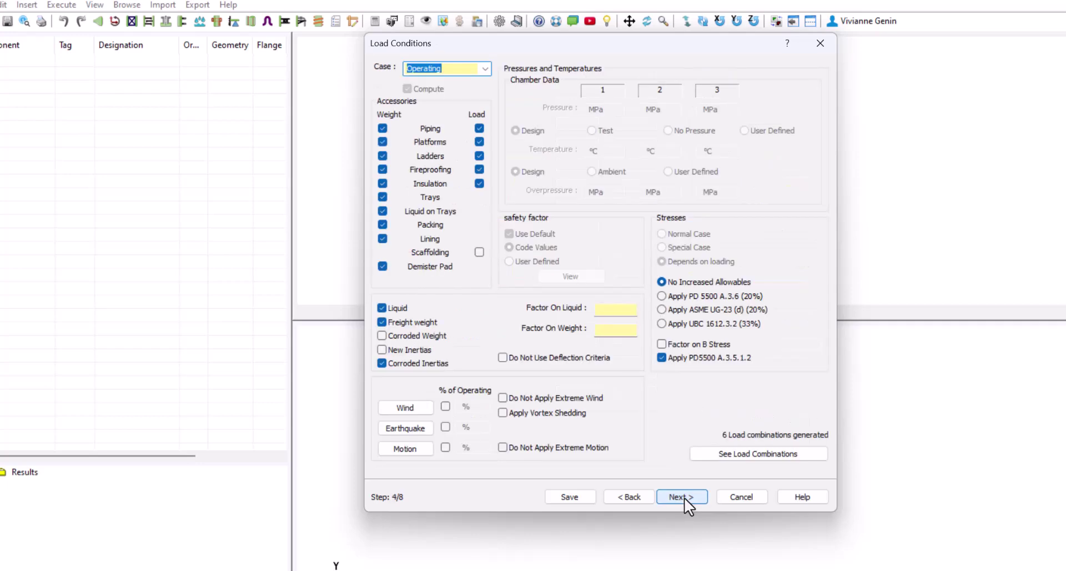
{"action": "left_click", "coordinate": [684, 497]}
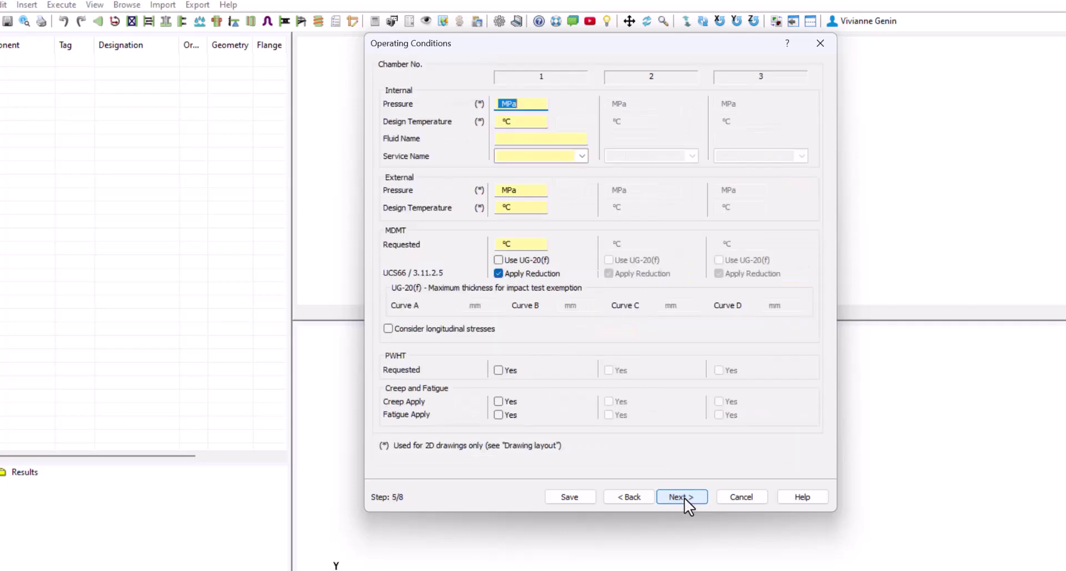
- Make the vessel diameter internal at 1100 mm with saddle distance 230
{"action": "left_click", "coordinate": [683, 498]}
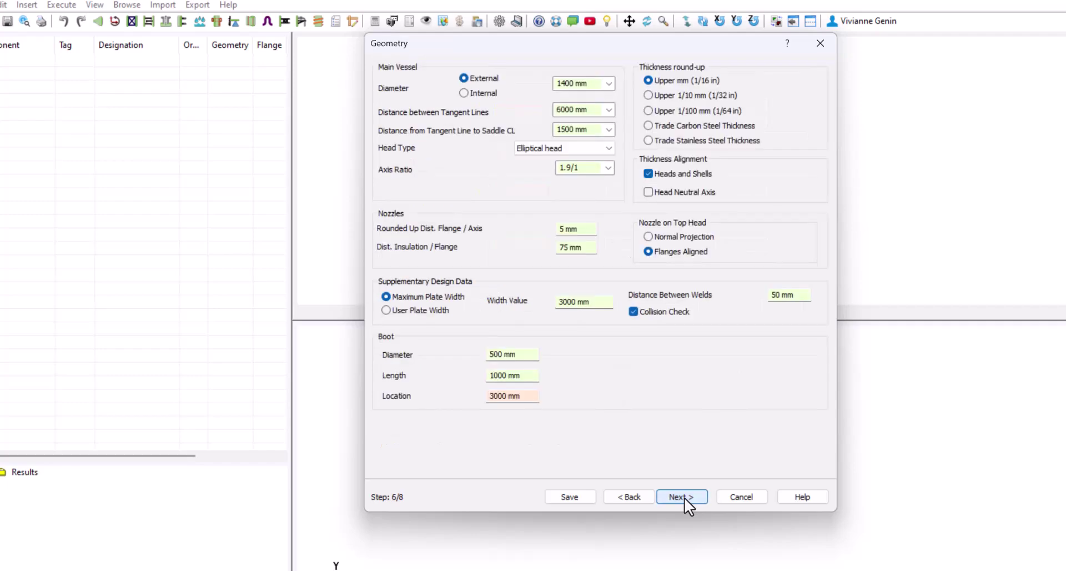
{"action": "left_click", "coordinate": [462, 93]}
{"action": "left_click", "coordinate": [561, 83]}
{"action": "left_click", "coordinate": [561, 84]}
{"action": "key", "text": "Delete"}
{"action": "type", "text": "5"}
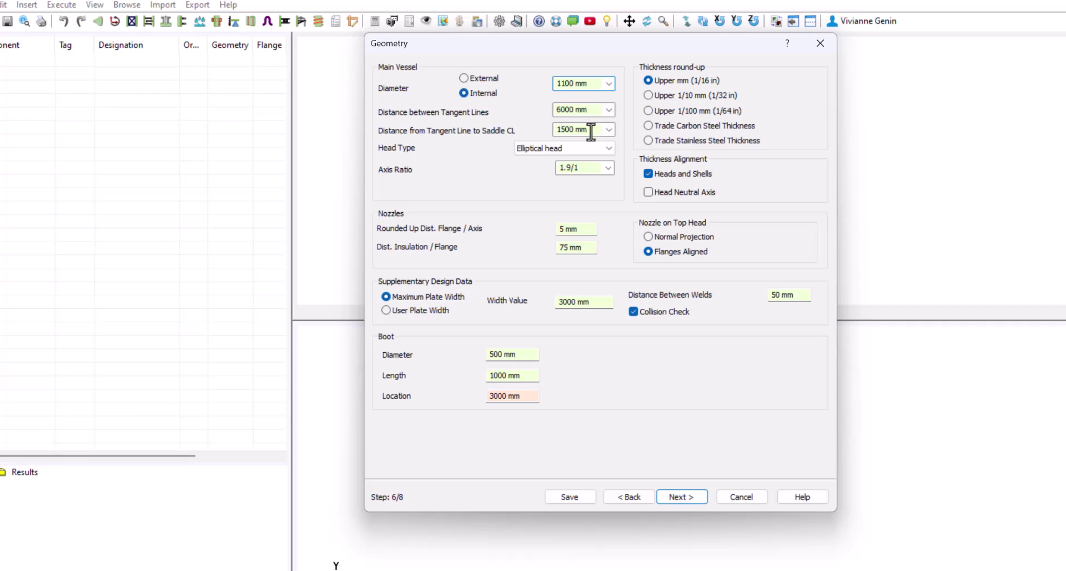
{"action": "left_click", "coordinate": [590, 130]}
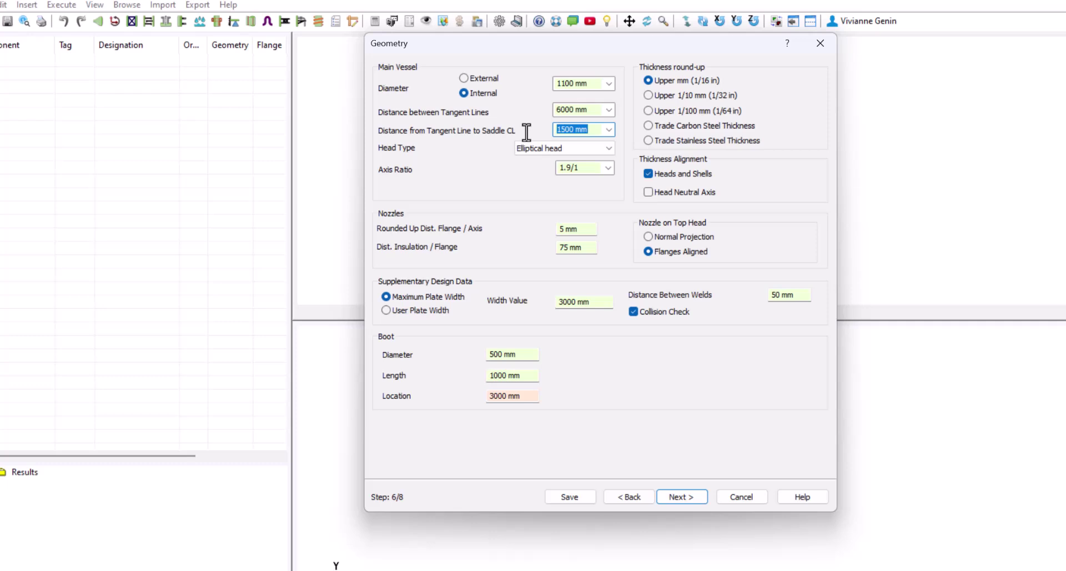
{"action": "type", "text": "230"}
- Give the boot diameter 550, length 612 and location 1000, then finish the wizard
{"action": "left_click", "coordinate": [512, 354]}
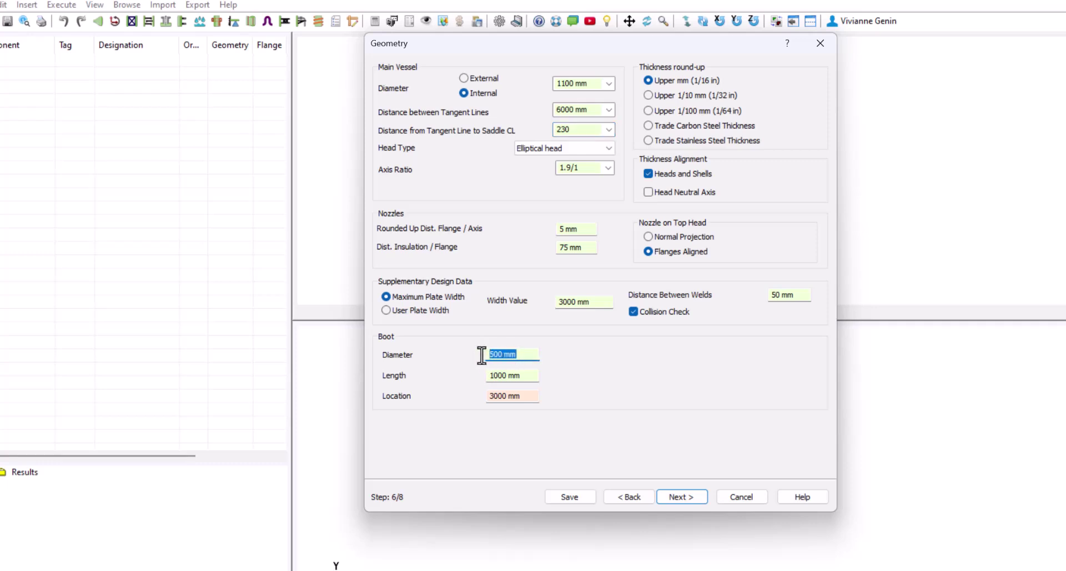
{"action": "type", "text": "550"}
{"action": "left_click", "coordinate": [527, 375]}
{"action": "left_click_drag", "start_coordinate": [526, 375], "coordinate": [453, 371]}
{"action": "type", "text": "612"}
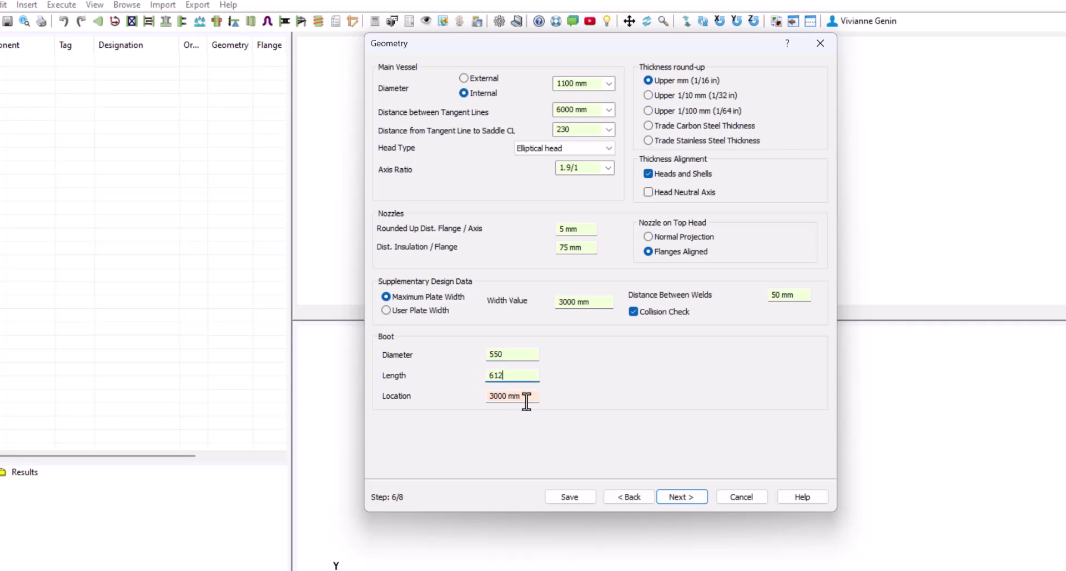
{"action": "left_click_drag", "start_coordinate": [524, 396], "coordinate": [464, 395]}
{"action": "type", "text": "1000"}
{"action": "left_click", "coordinate": [678, 494]}
{"action": "left_click", "coordinate": [679, 493]}
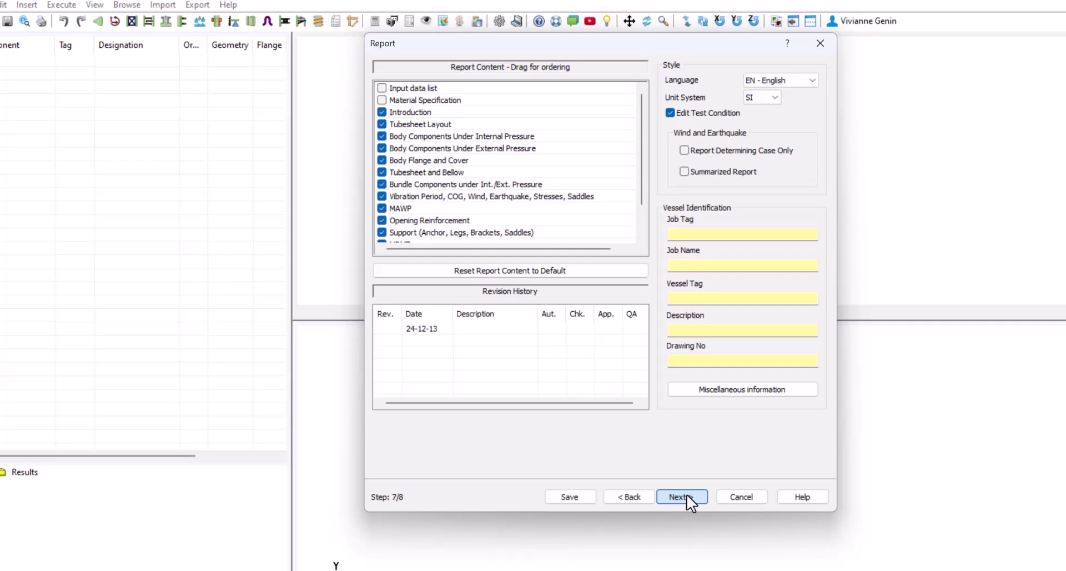
{"action": "left_click", "coordinate": [686, 494]}
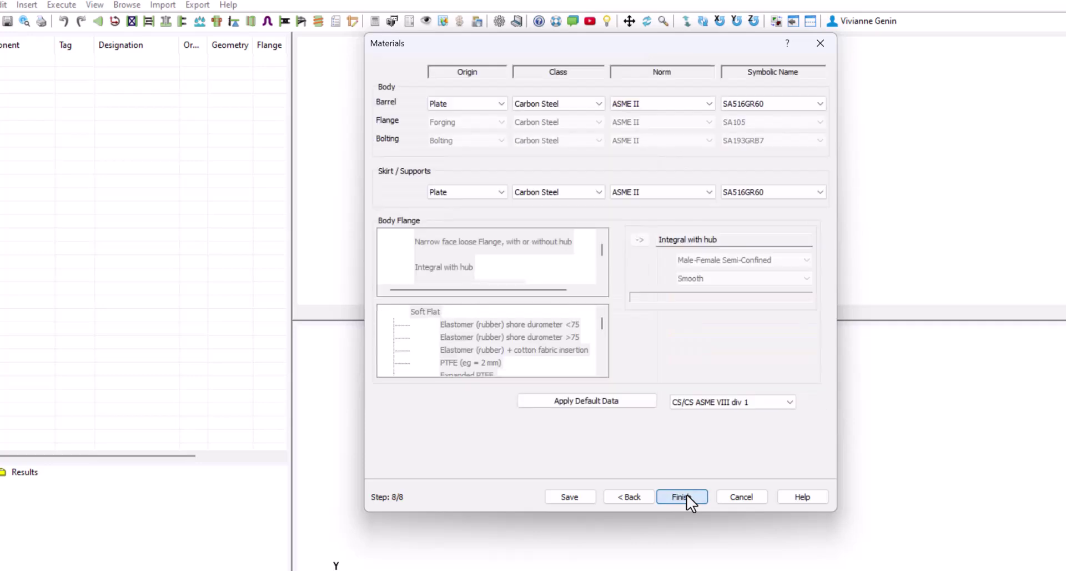
{"action": "left_click", "coordinate": [686, 494]}
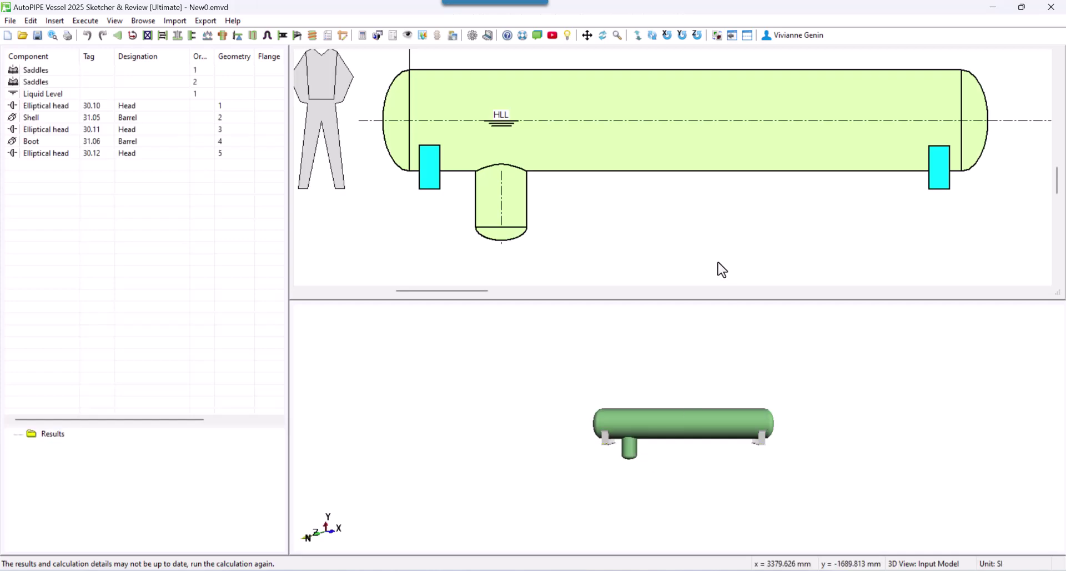
{"action": "scroll", "coordinate": [711, 258], "scroll_direction": "down", "scroll_amount": 1}
{"action": "scroll", "coordinate": [472, 211], "scroll_direction": "down", "scroll_amount": 1}
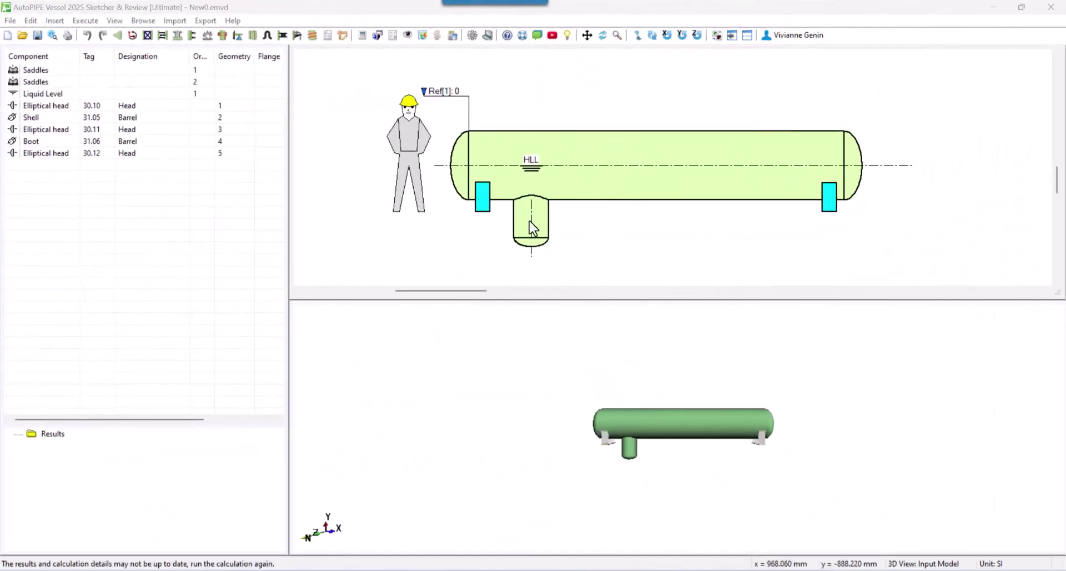
{"action": "double_click", "coordinate": [529, 221]}
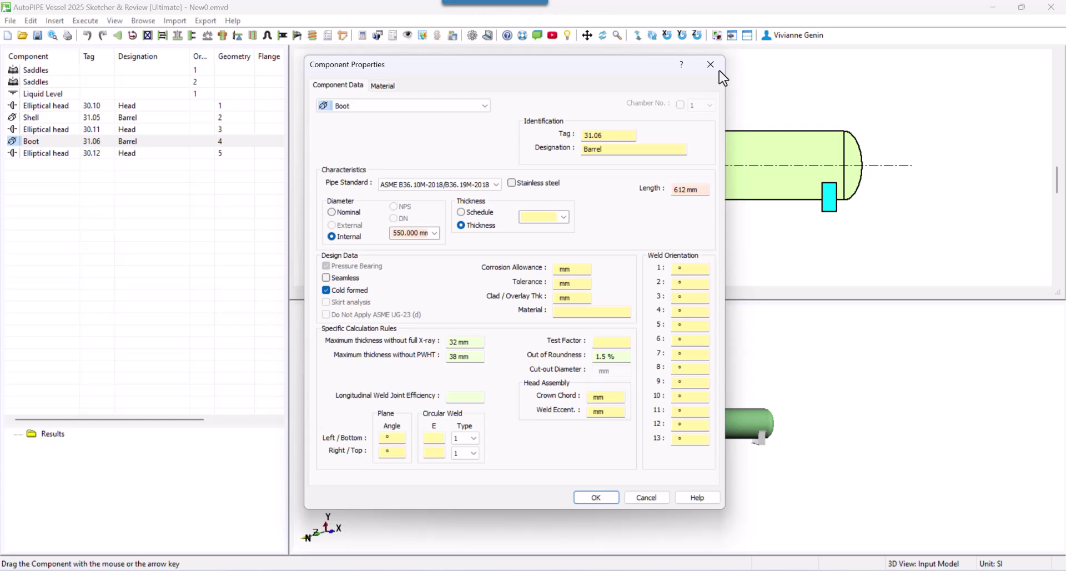
{"action": "left_click", "coordinate": [710, 64]}
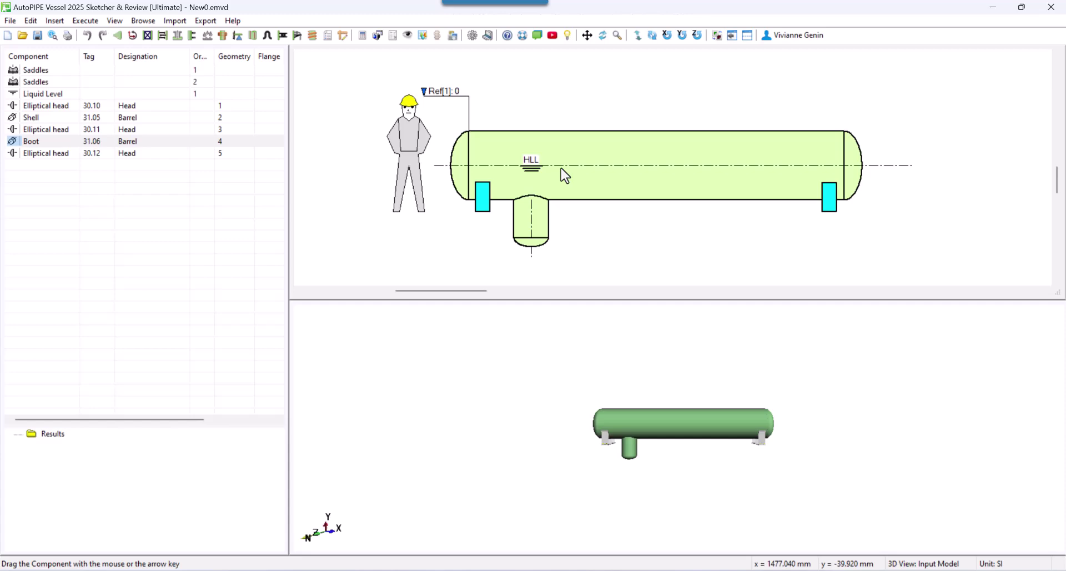
- Split the shell into 4550, 250, 570 and 630 mm sections and delete the 630 mm piece
{"action": "left_click", "coordinate": [599, 165]}
{"action": "right_click", "coordinate": [599, 165]}
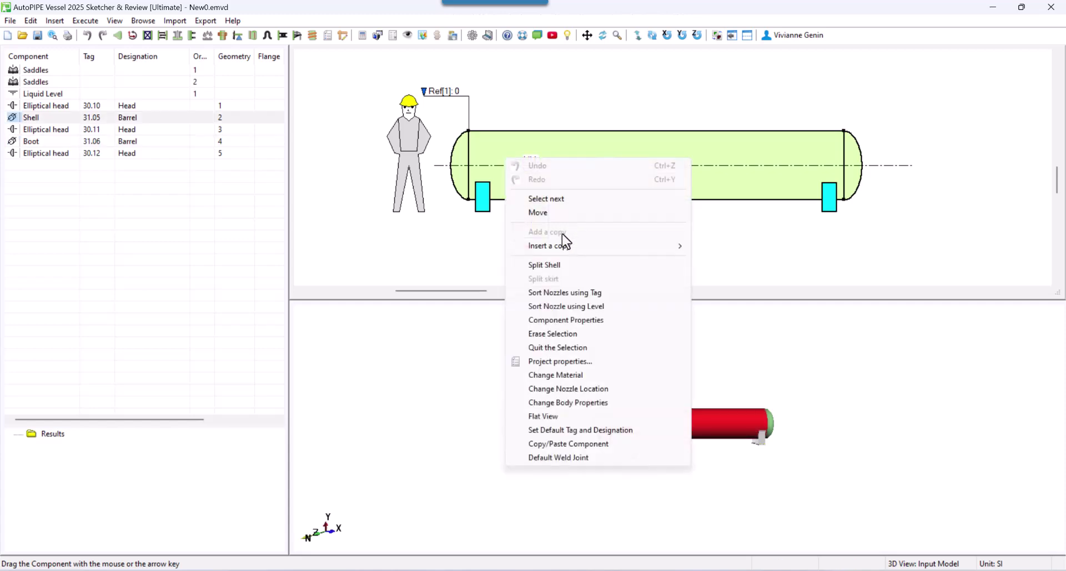
{"action": "left_click", "coordinate": [545, 265]}
{"action": "type", "text": "4550"}
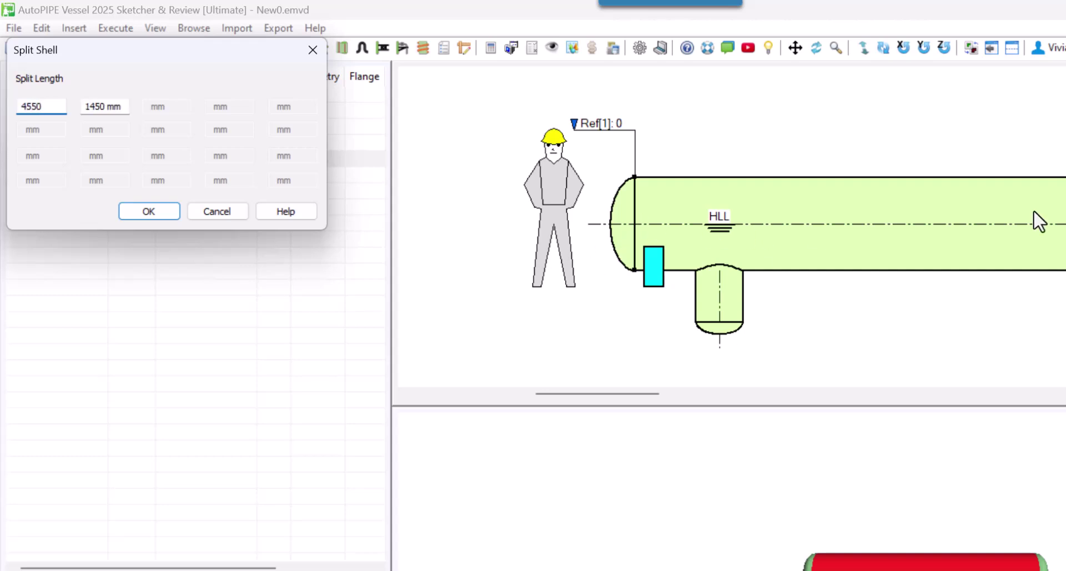
{"action": "left_click_drag", "start_coordinate": [124, 107], "coordinate": [54, 107]}
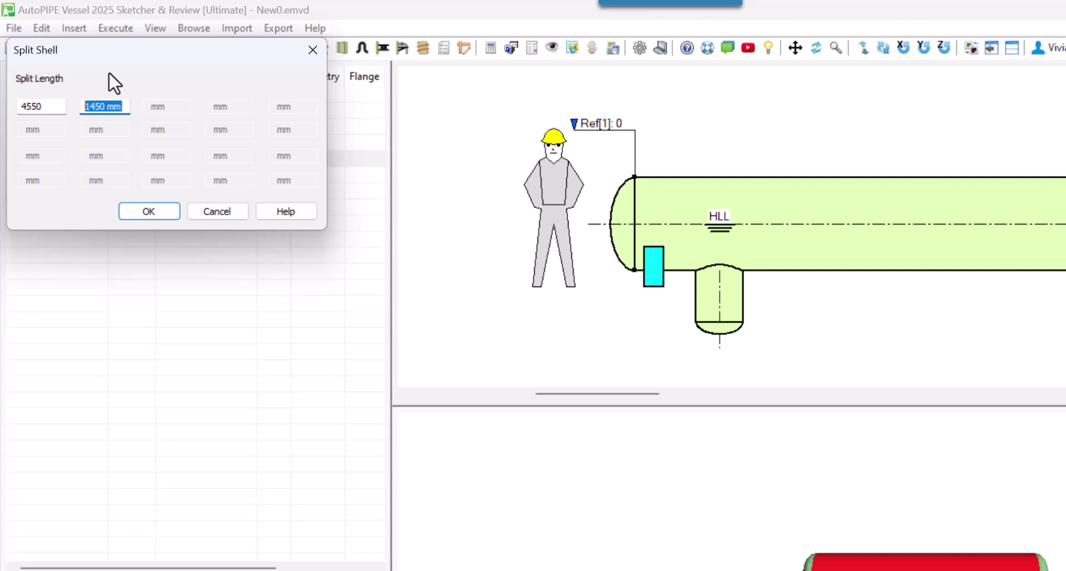
{"action": "type", "text": "250"}
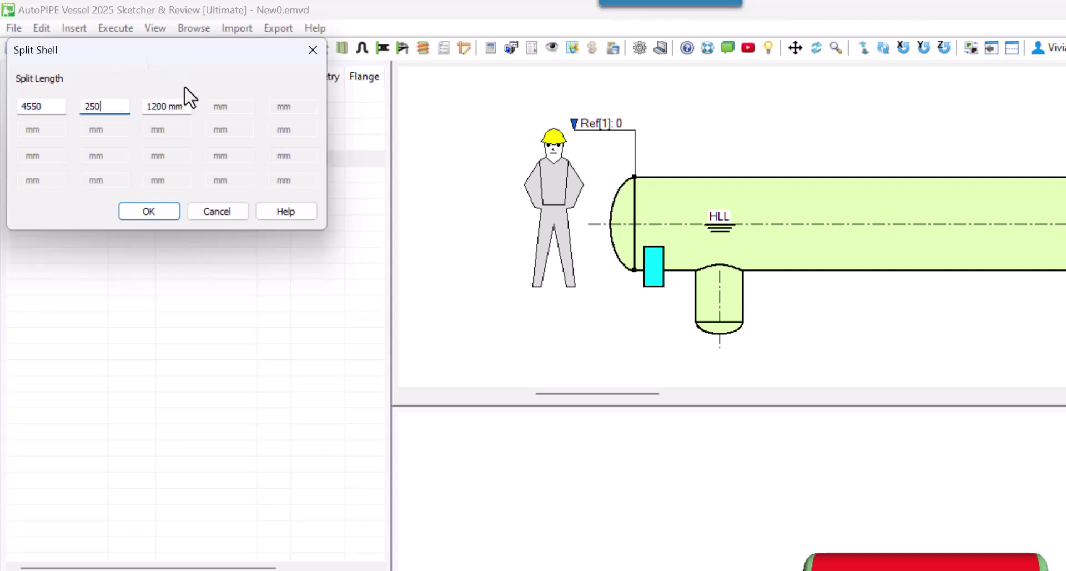
{"action": "left_click", "coordinate": [183, 105]}
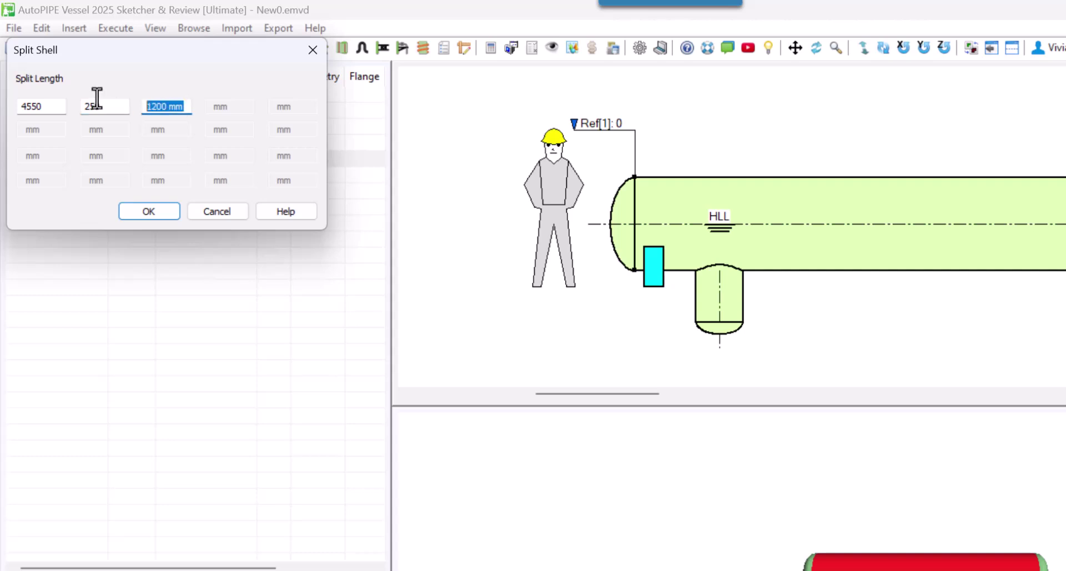
{"action": "type", "text": "570"}
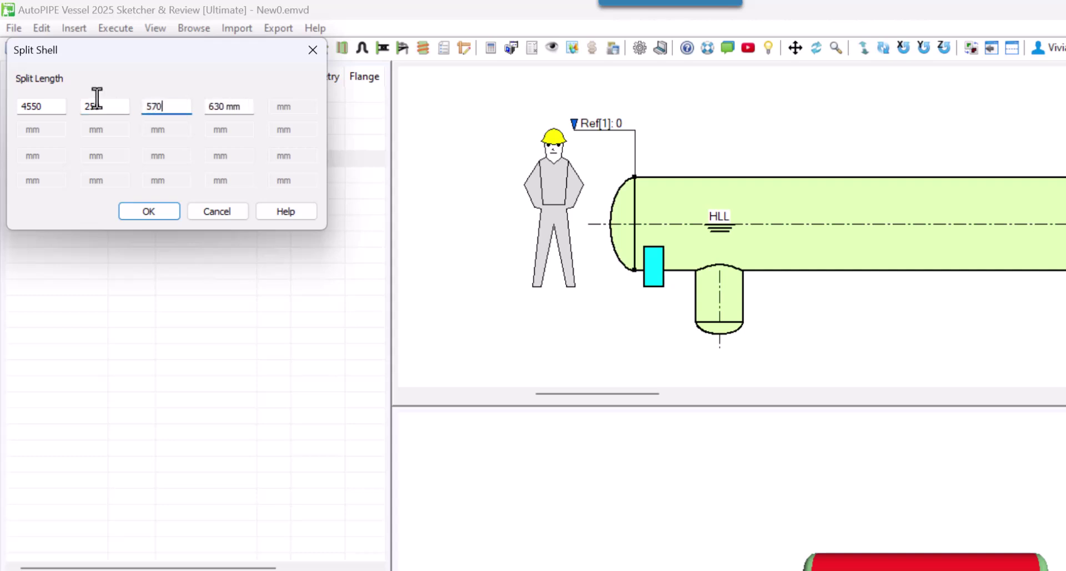
{"action": "left_click", "coordinate": [158, 208]}
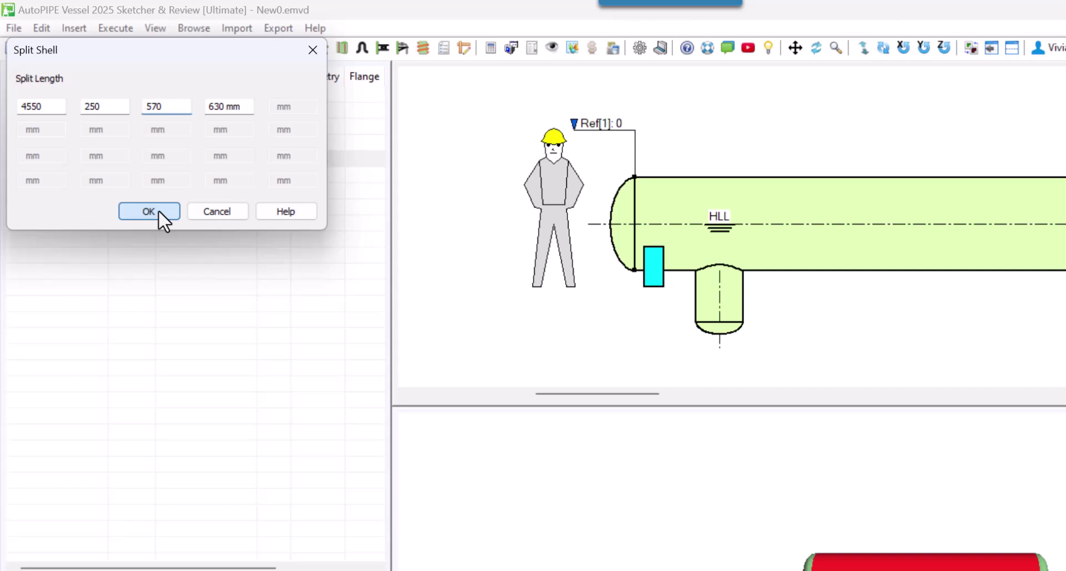
{"action": "left_click", "coordinate": [136, 190]}
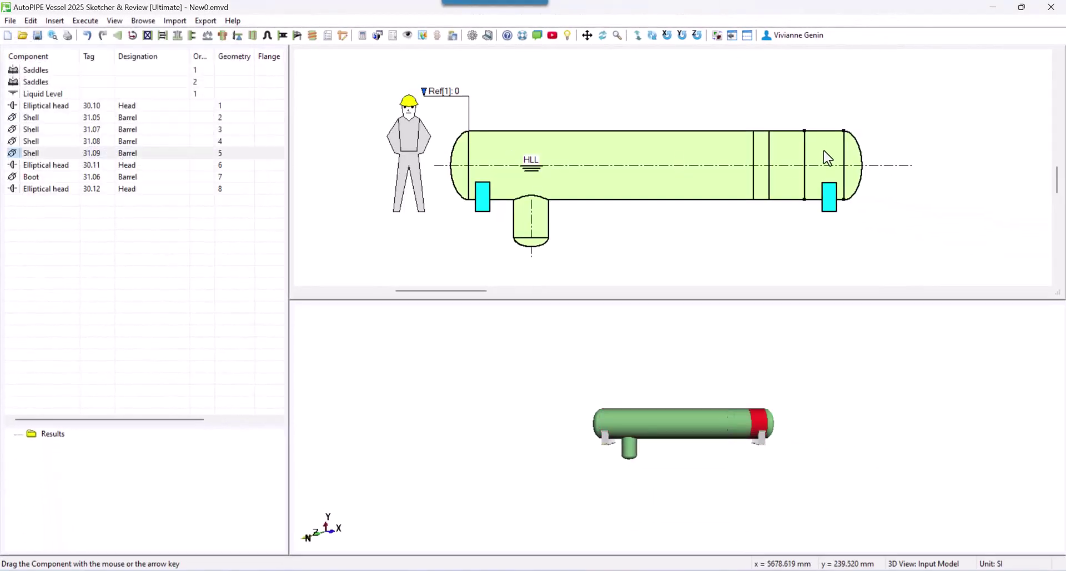
{"action": "key", "text": "Delete"}
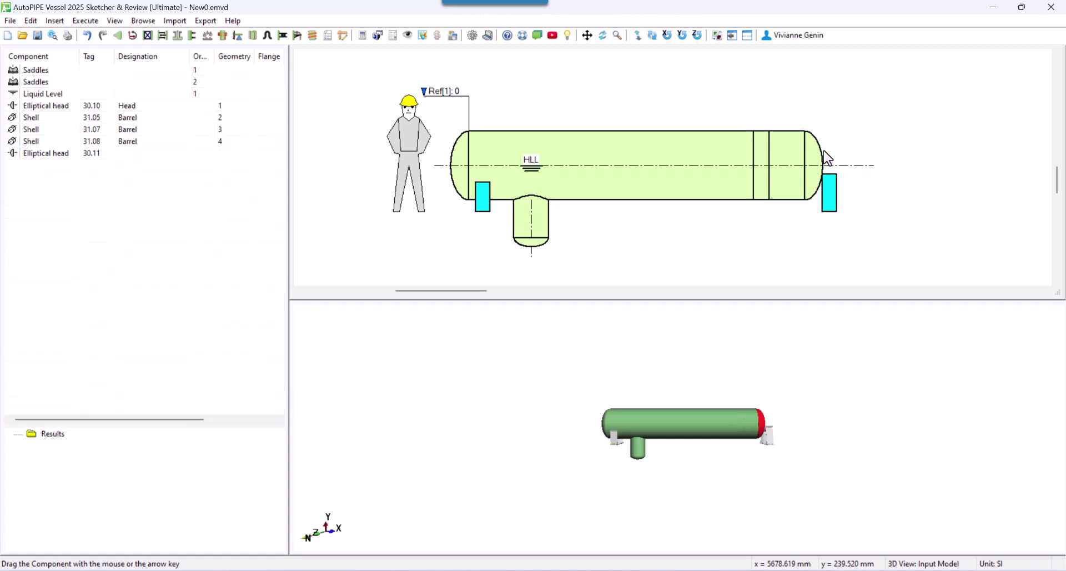
- Change head 30.11 to a Hemispherical Head with the straight flange value cleared
{"action": "double_click", "coordinate": [816, 161]}
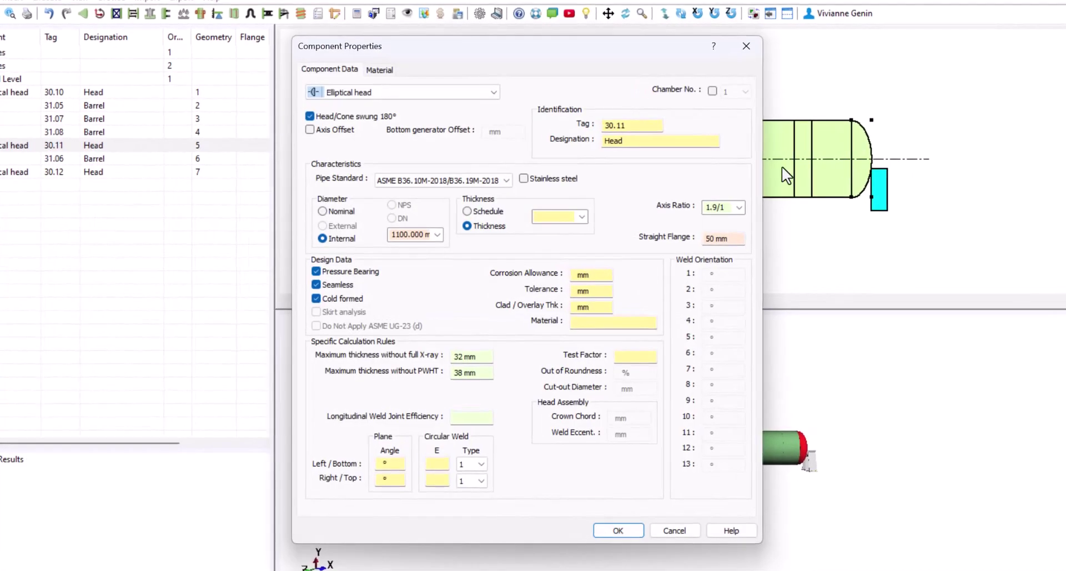
{"action": "left_click", "coordinate": [424, 93]}
{"action": "left_click", "coordinate": [388, 117]}
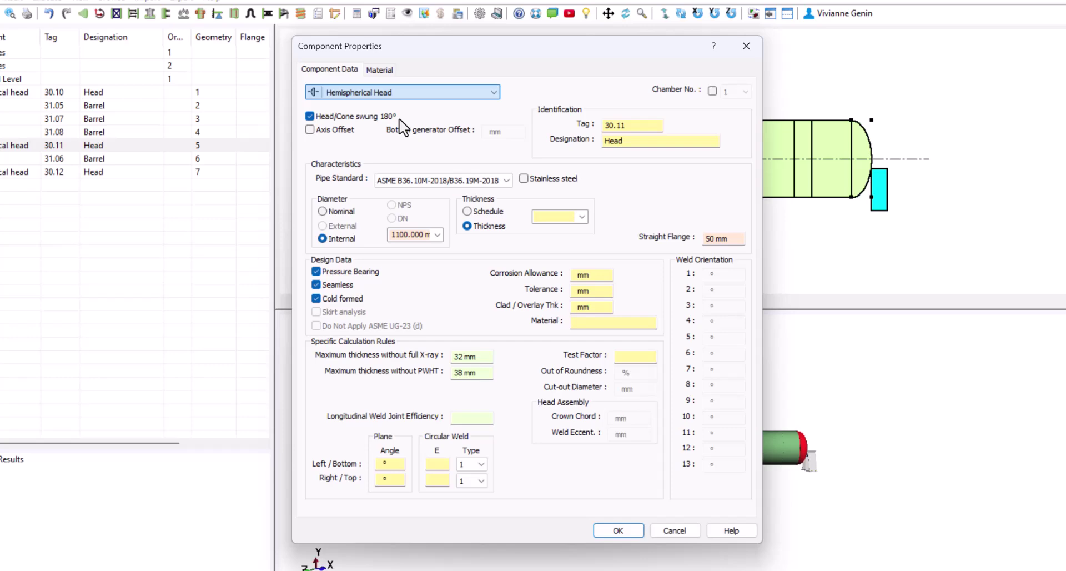
{"action": "double_click", "coordinate": [722, 238]}
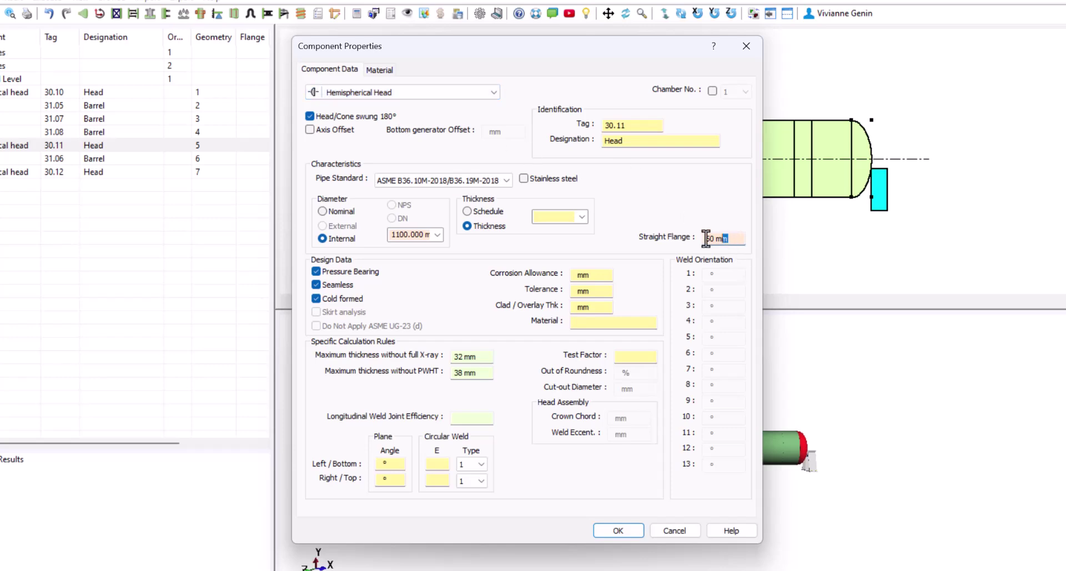
{"action": "key", "text": "BackSpace"}
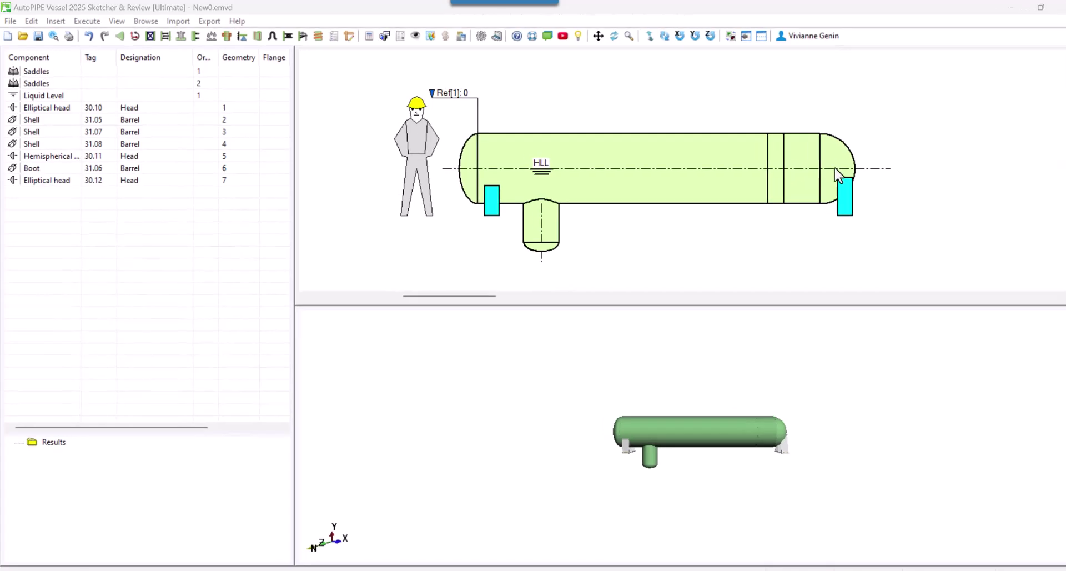
- Set the diameter of shell 31.08 and head 30.11 to 850 in Change Body Properties
{"action": "left_click", "coordinate": [31, 21]}
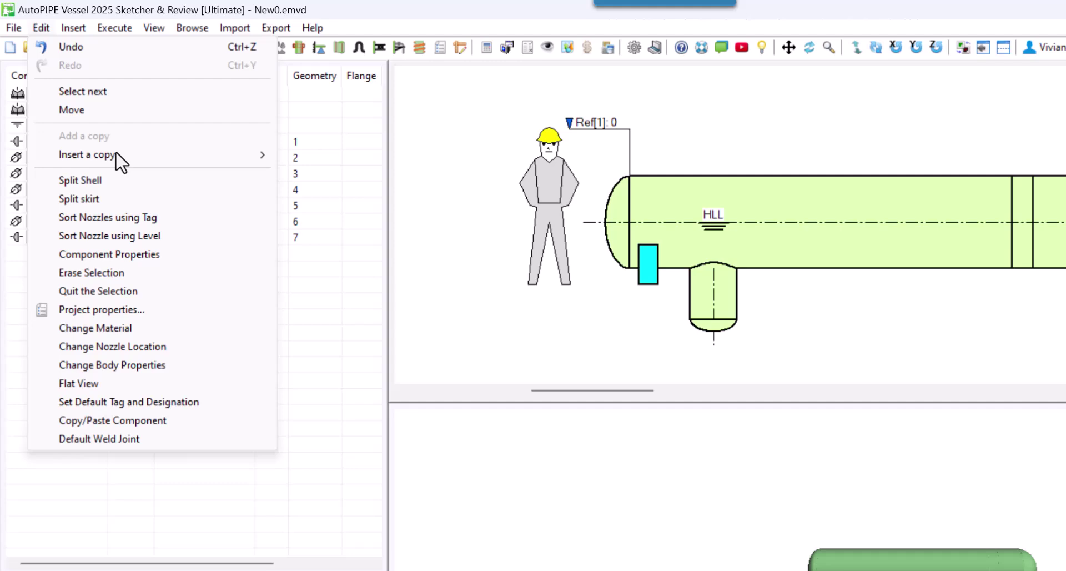
{"action": "left_click", "coordinate": [133, 367]}
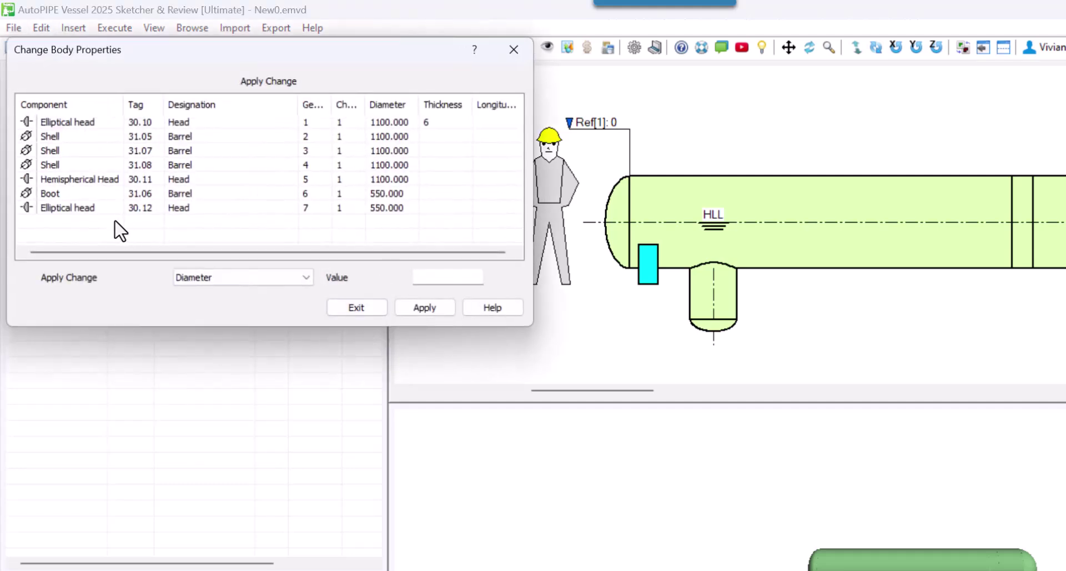
{"action": "left_click", "coordinate": [83, 181]}
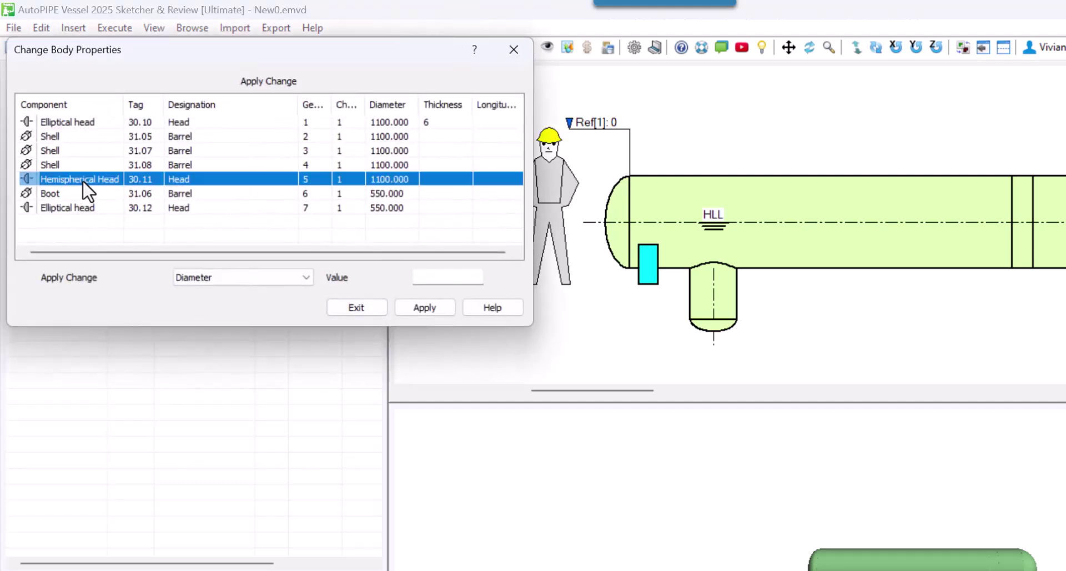
{"action": "left_click_drag", "start_coordinate": [245, 62], "coordinate": [522, 165]}
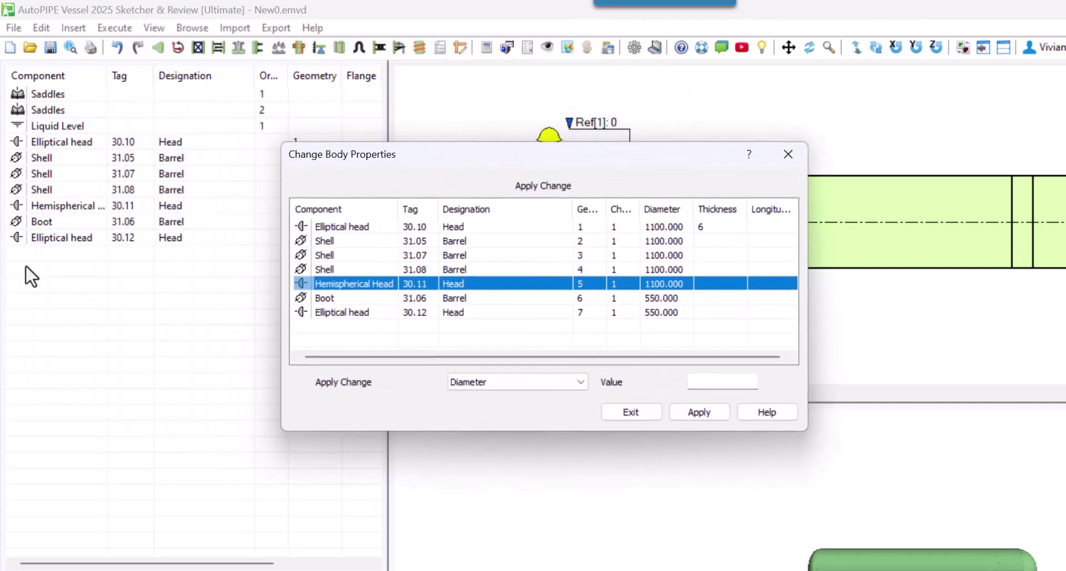
{"action": "left_click", "coordinate": [351, 268]}
{"action": "left_click", "coordinate": [354, 284], "text": "shift"}
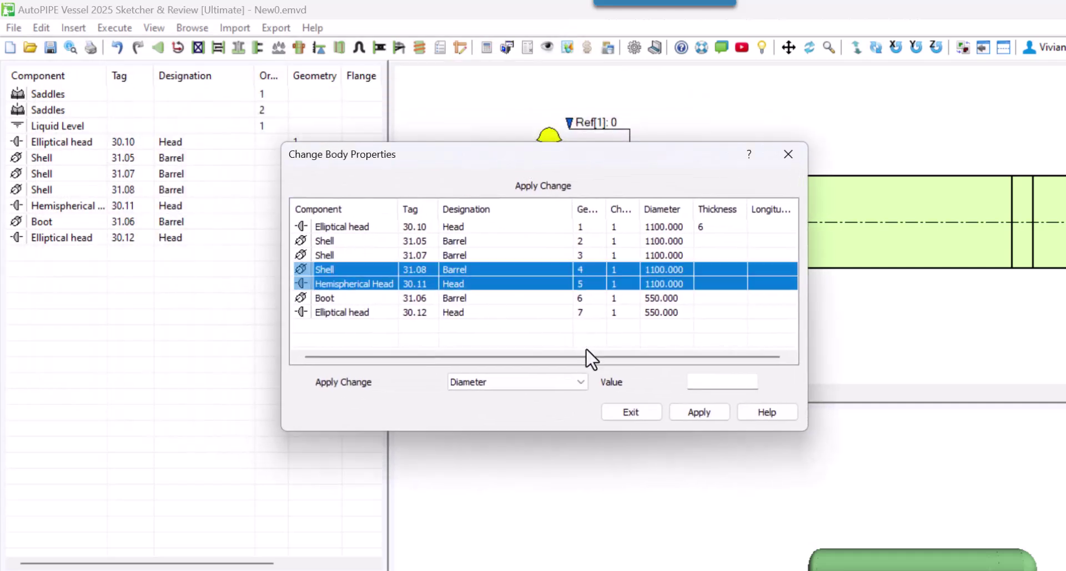
{"action": "left_click", "coordinate": [712, 380]}
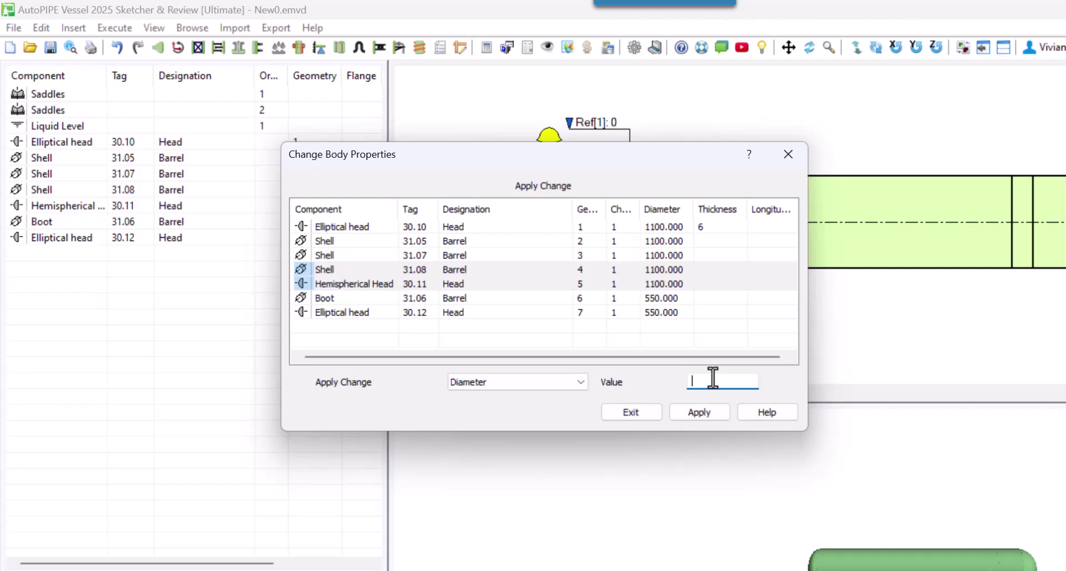
{"action": "type", "text": "850"}
{"action": "left_click", "coordinate": [716, 414]}
{"action": "left_click", "coordinate": [631, 412]}
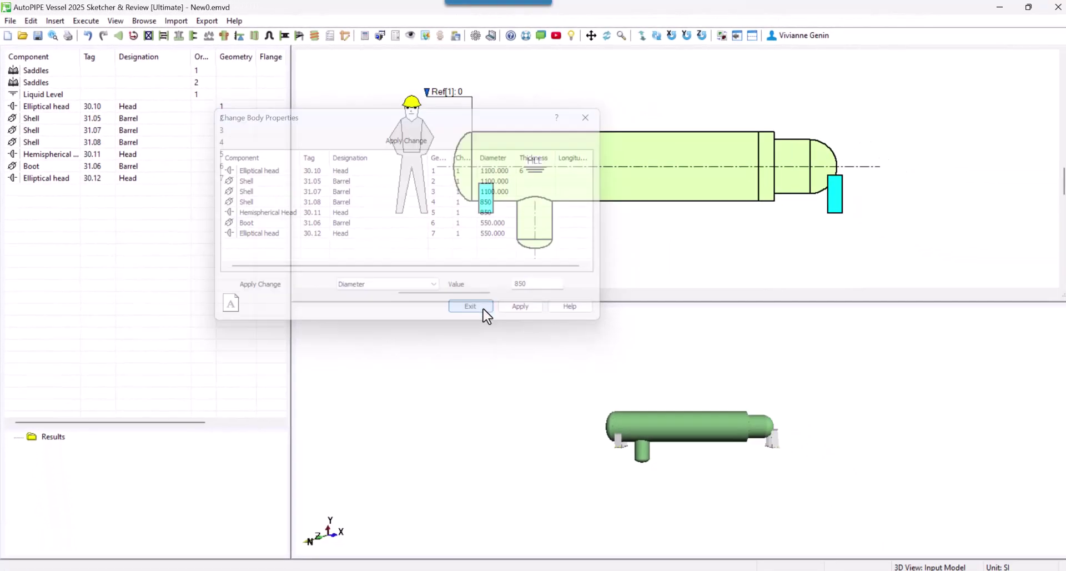
- Convert shell 31.07 into a Cone with Axis Offset enabled
{"action": "double_click", "coordinate": [768, 172]}
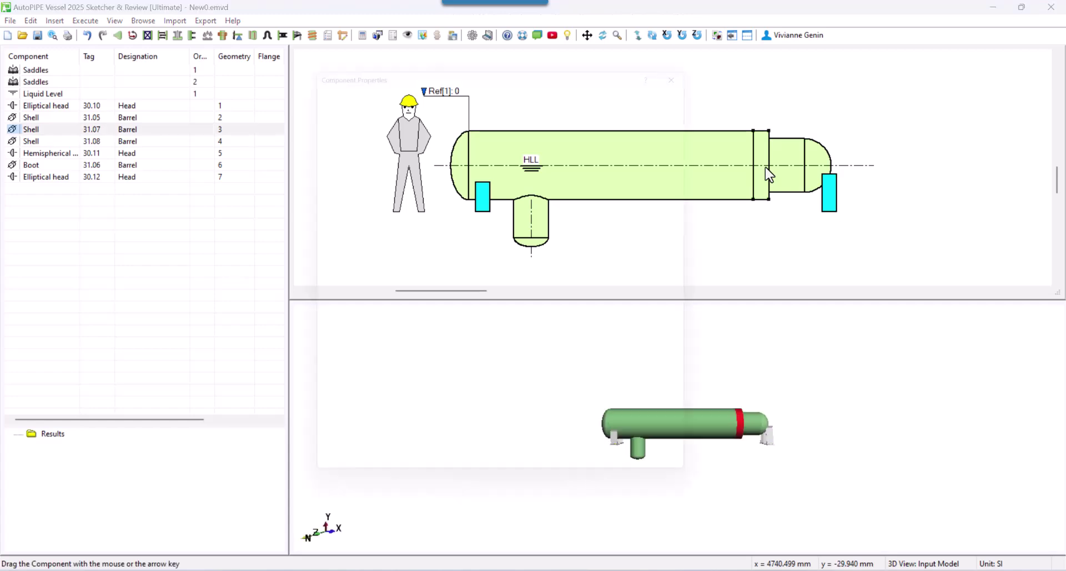
{"action": "left_click", "coordinate": [468, 106]}
{"action": "left_click", "coordinate": [418, 130]}
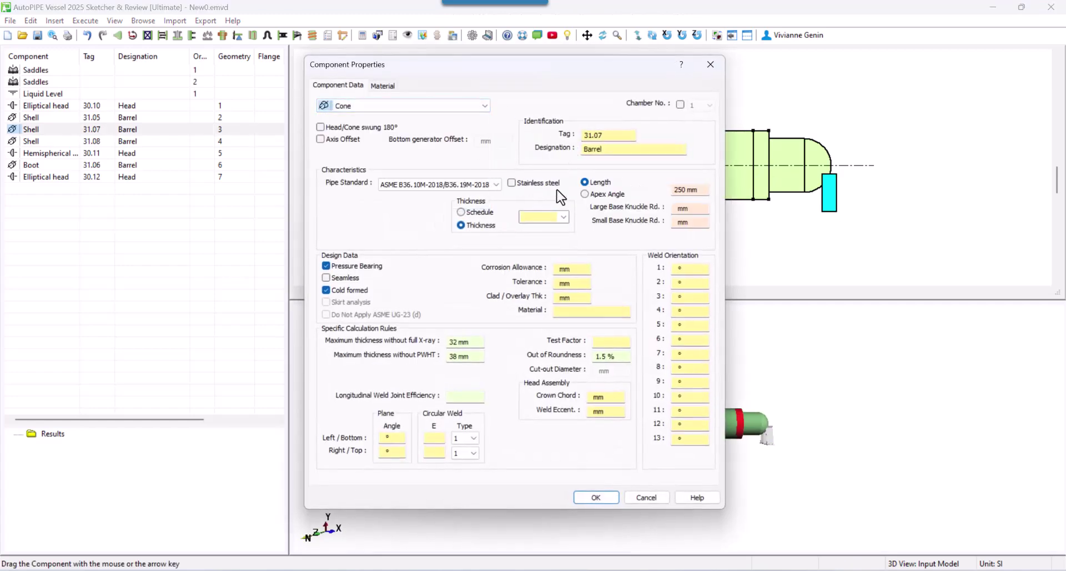
{"action": "left_click", "coordinate": [321, 138]}
{"action": "left_click", "coordinate": [616, 498]}
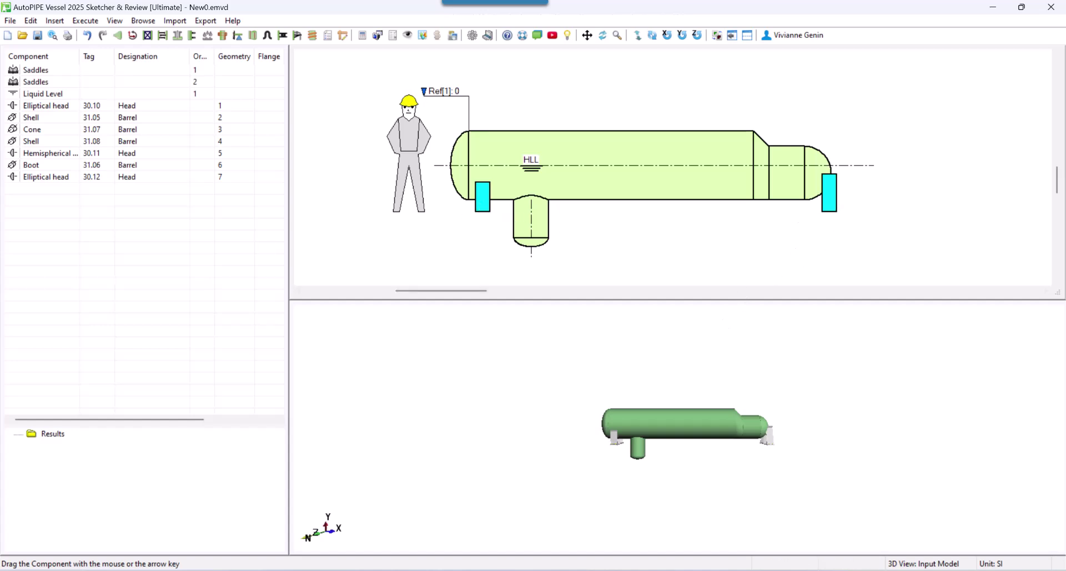
- Change saddle 2's distance to 272 in the saddle support properties
{"action": "left_click", "coordinate": [486, 211]}
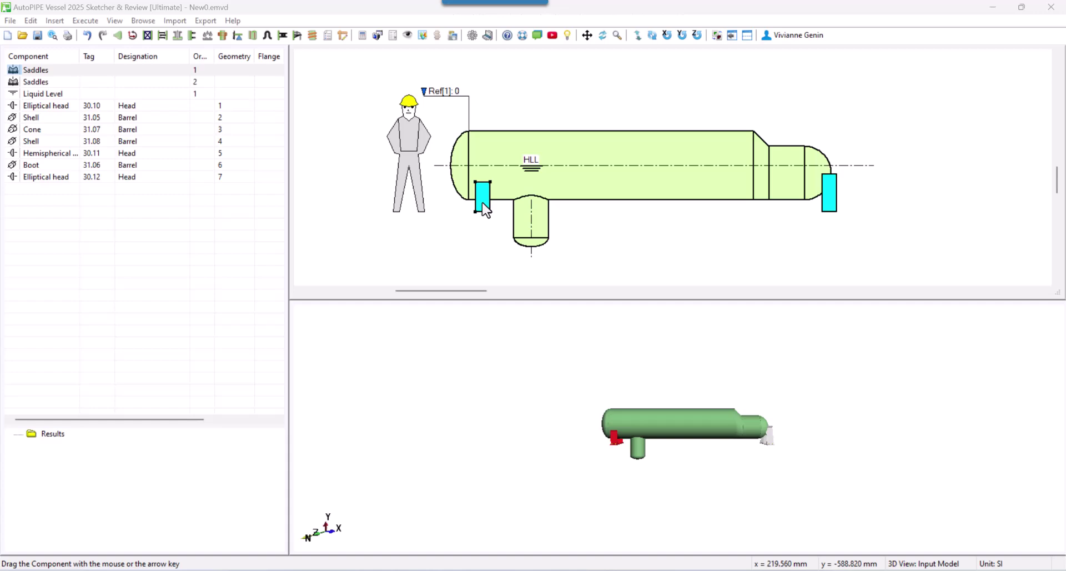
{"action": "double_click", "coordinate": [486, 211]}
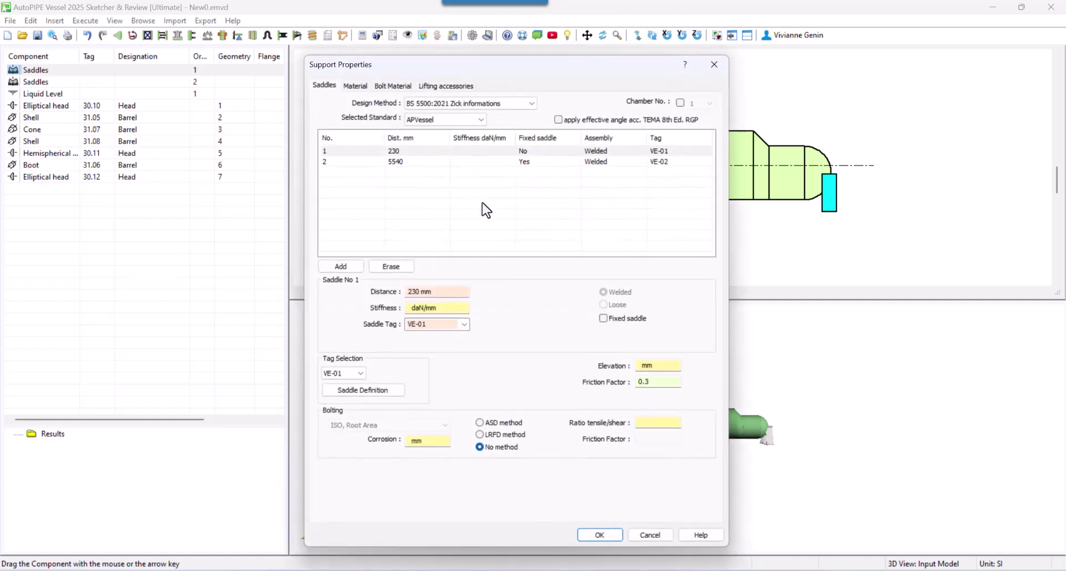
{"action": "left_click", "coordinate": [398, 162]}
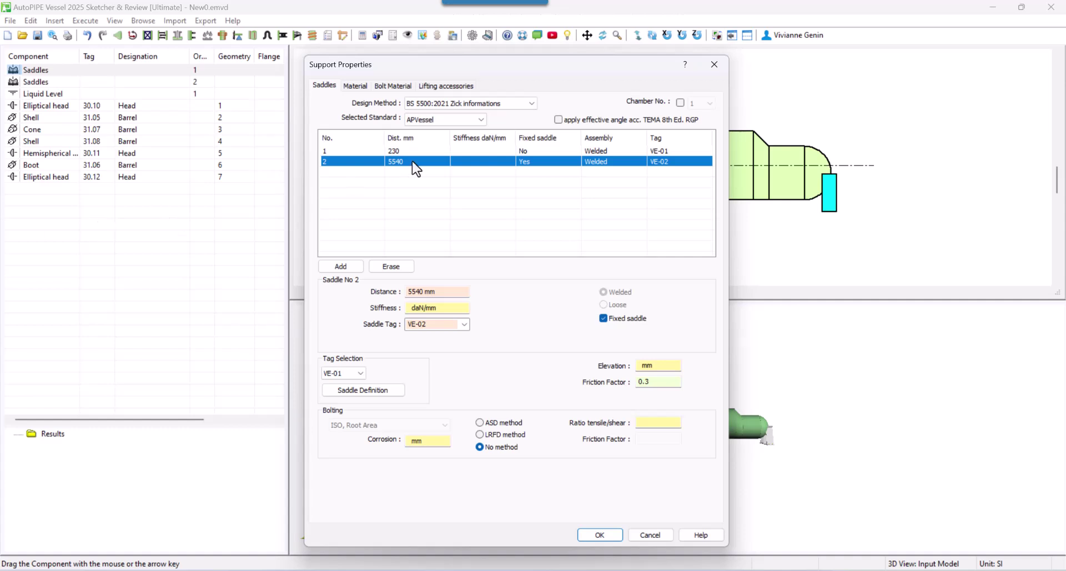
{"action": "left_click", "coordinate": [438, 291]}
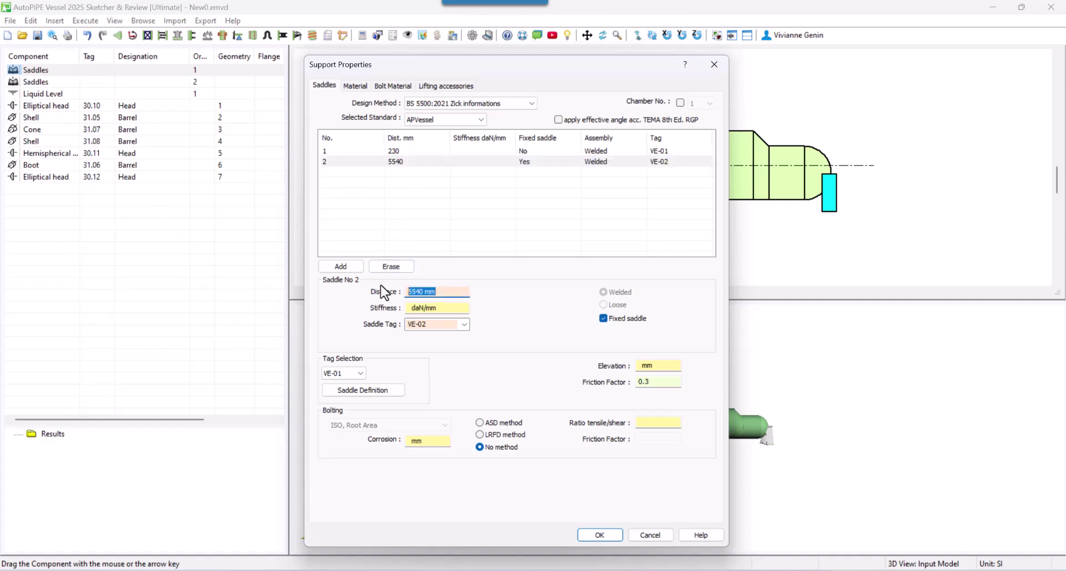
{"action": "type", "text": "2724"}
{"action": "left_click", "coordinate": [390, 161]}
- Add a third saddle at 2034 mm tagged VE-03
{"action": "left_click", "coordinate": [392, 151]}
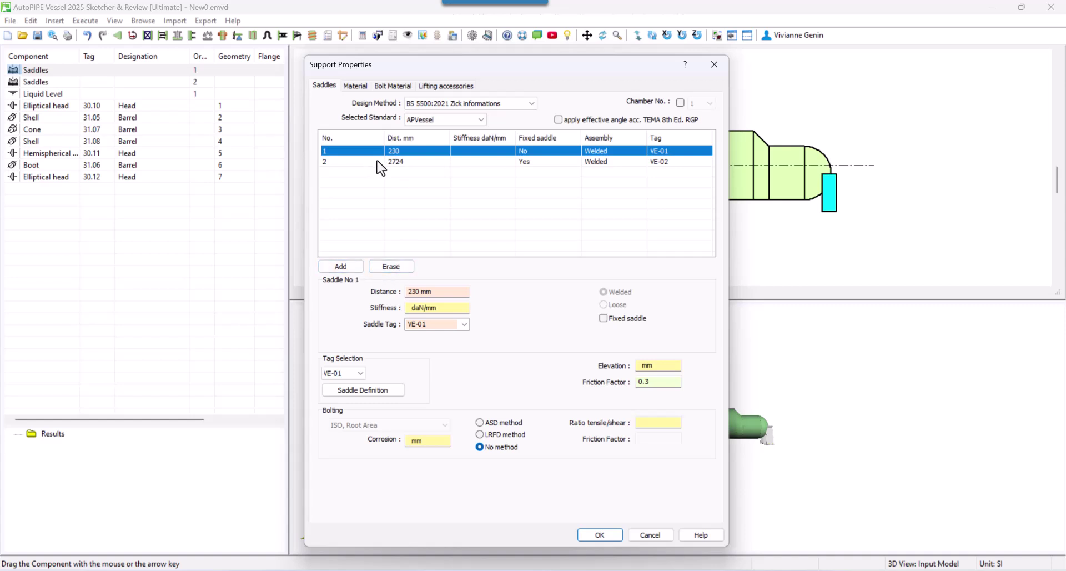
{"action": "left_click", "coordinate": [340, 266]}
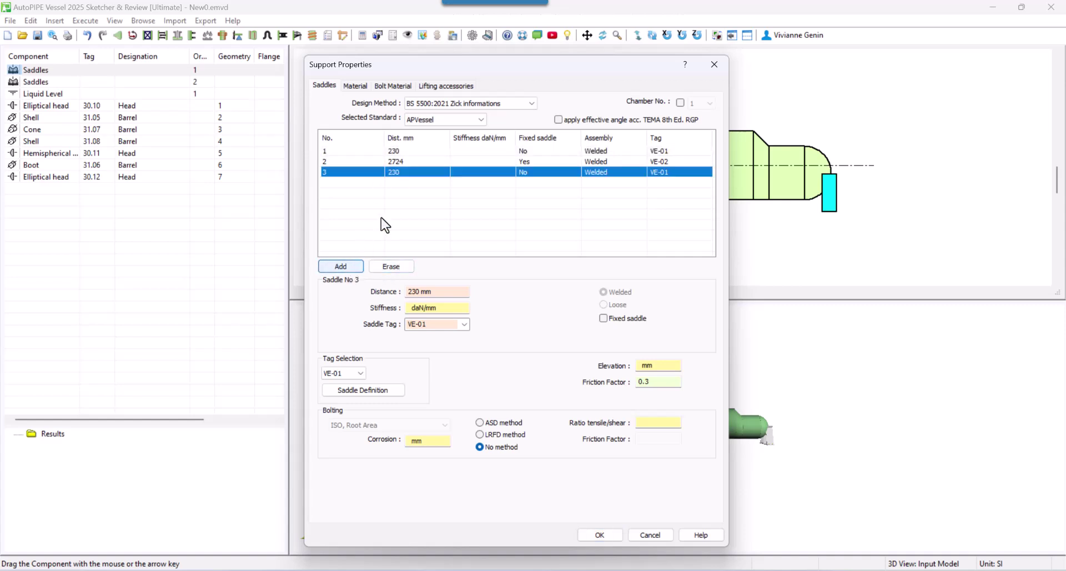
{"action": "left_click", "coordinate": [440, 291]}
{"action": "type", "text": "20"}
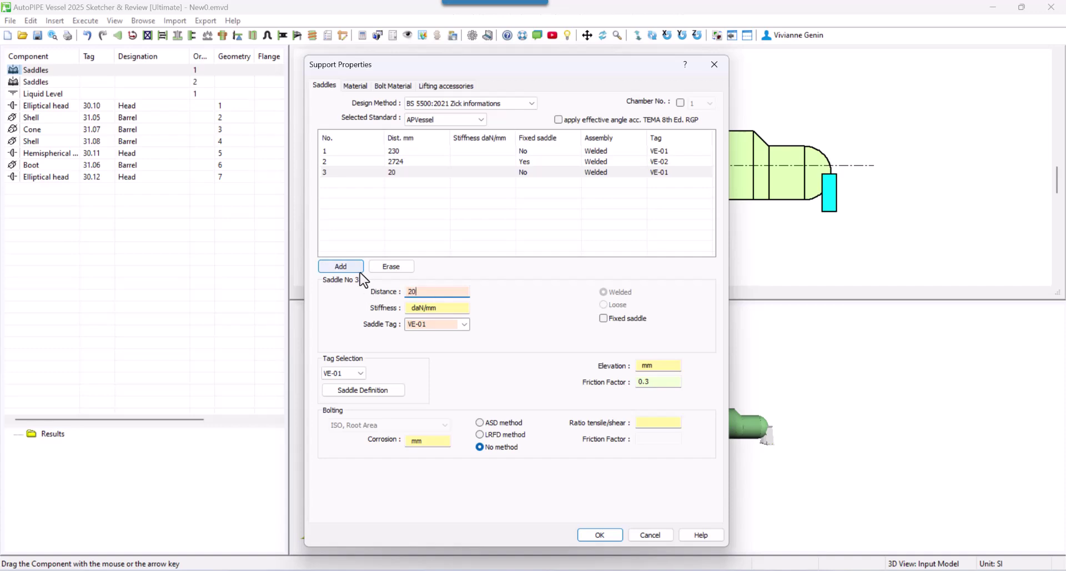
{"action": "type", "text": "34"}
{"action": "left_click_drag", "start_coordinate": [623, 69], "coordinate": [337, 89]}
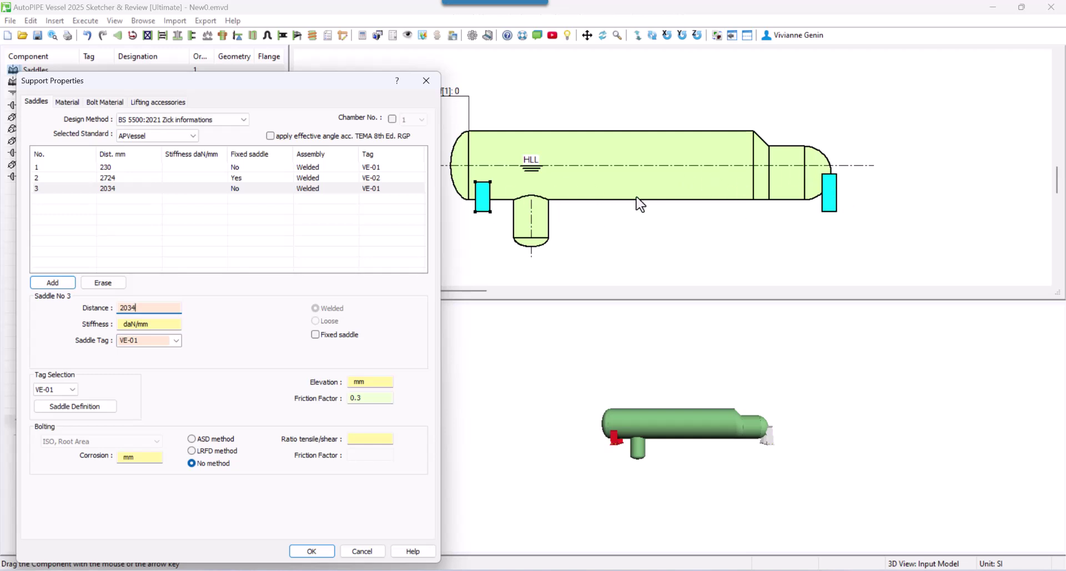
{"action": "left_click", "coordinate": [382, 188]}
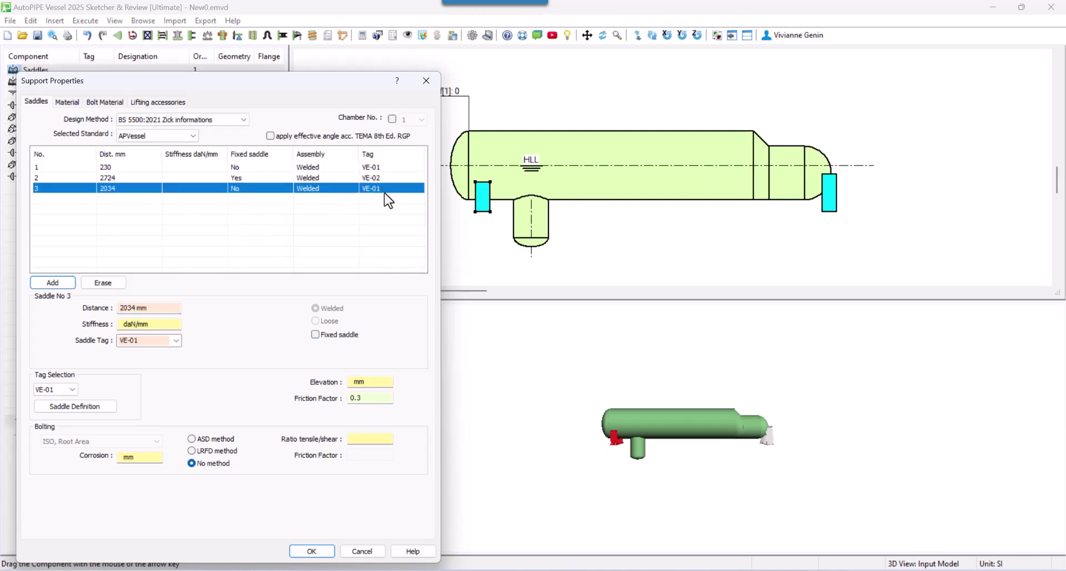
{"action": "left_click", "coordinate": [133, 340]}
{"action": "left_click_drag", "start_coordinate": [134, 341], "coordinate": [131, 337]}
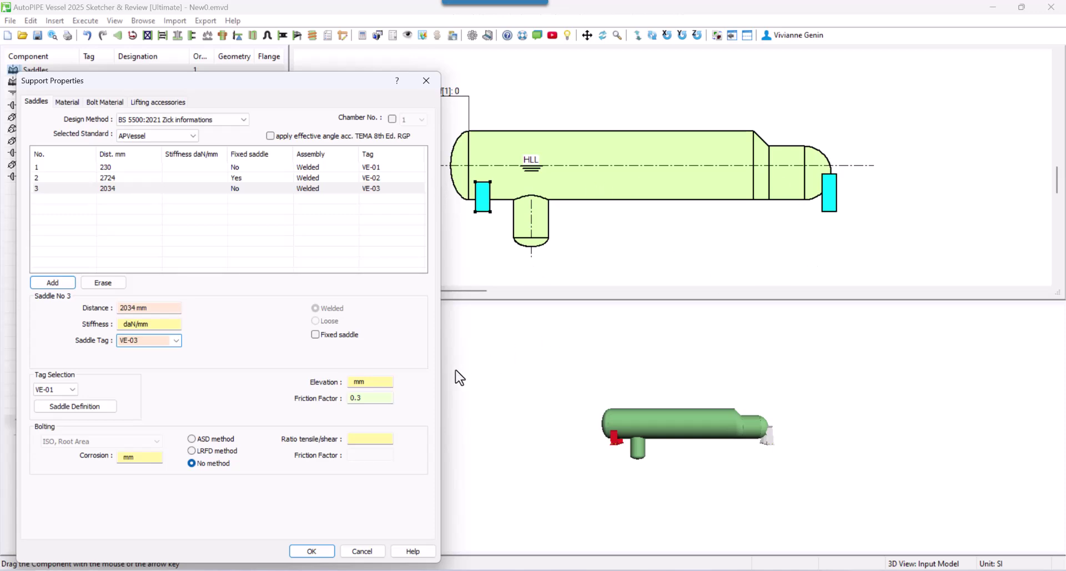
{"action": "left_click", "coordinate": [311, 551]}
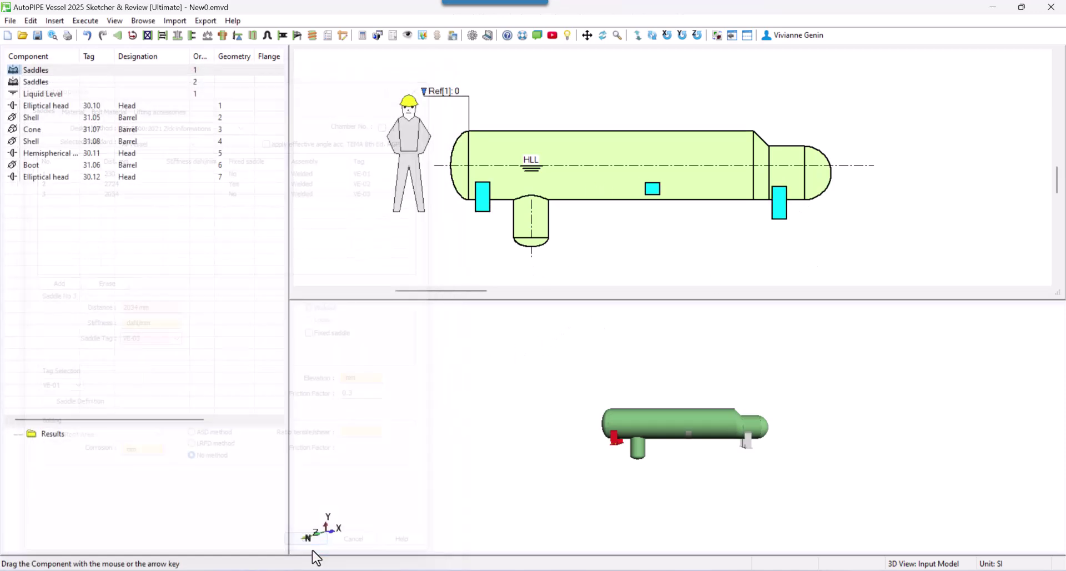
- Review the new middle saddle's properties and close them unchanged
{"action": "left_click", "coordinate": [654, 196]}
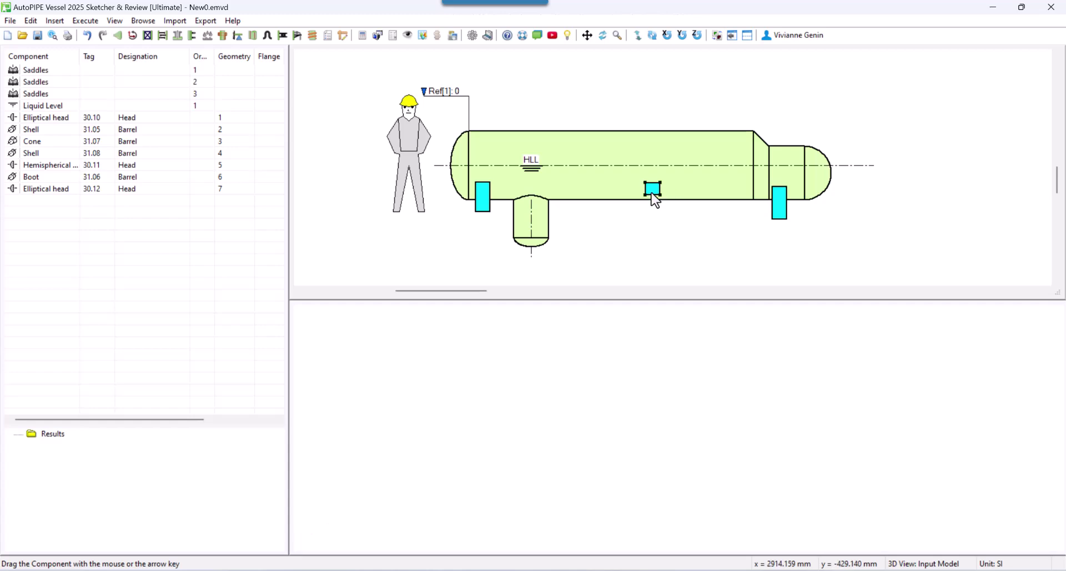
{"action": "double_click", "coordinate": [654, 196]}
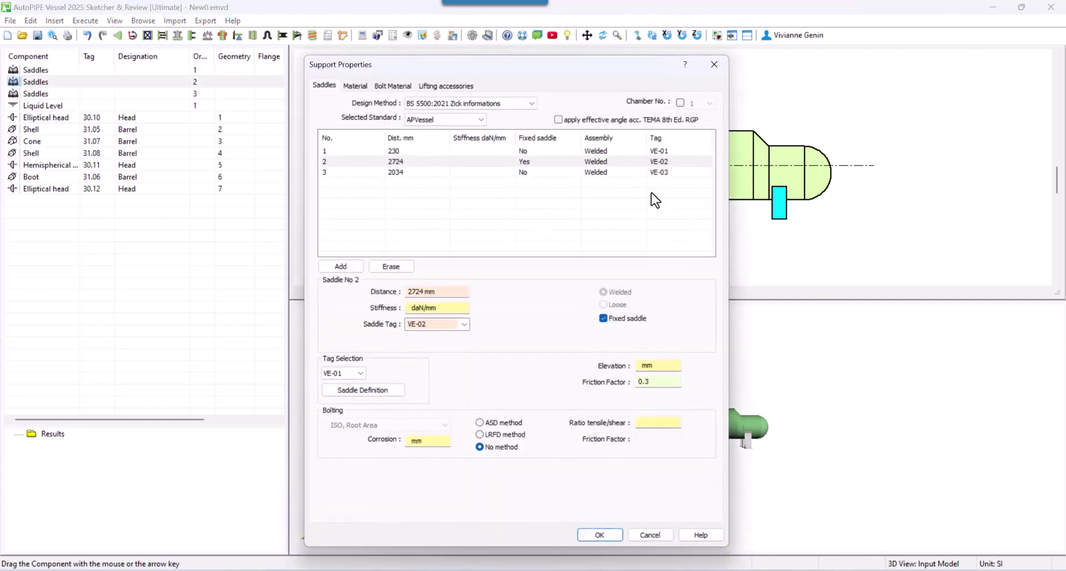
{"action": "left_click", "coordinate": [607, 537]}
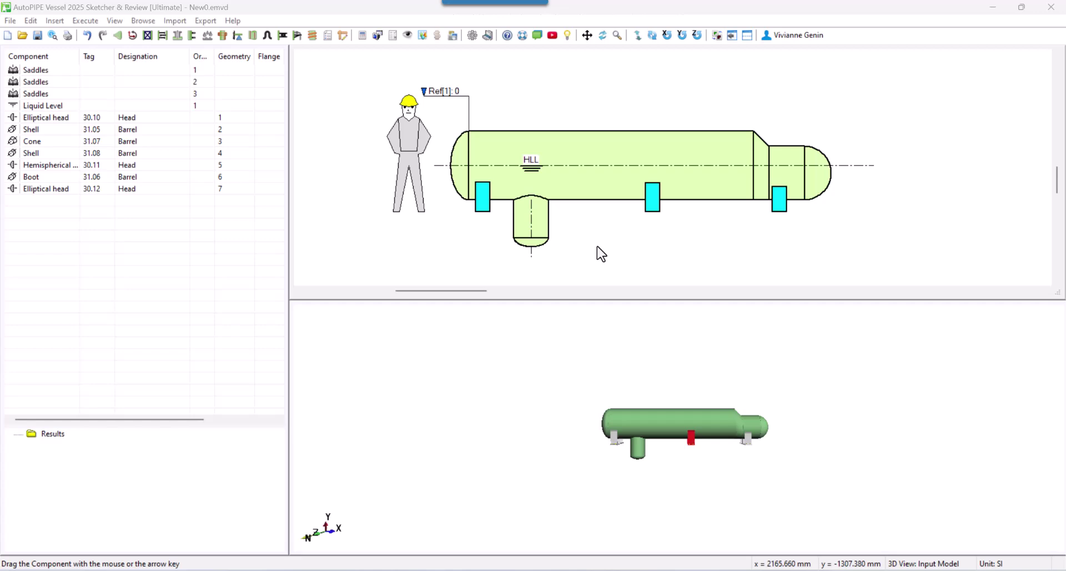
{"action": "double_click", "coordinate": [541, 233]}
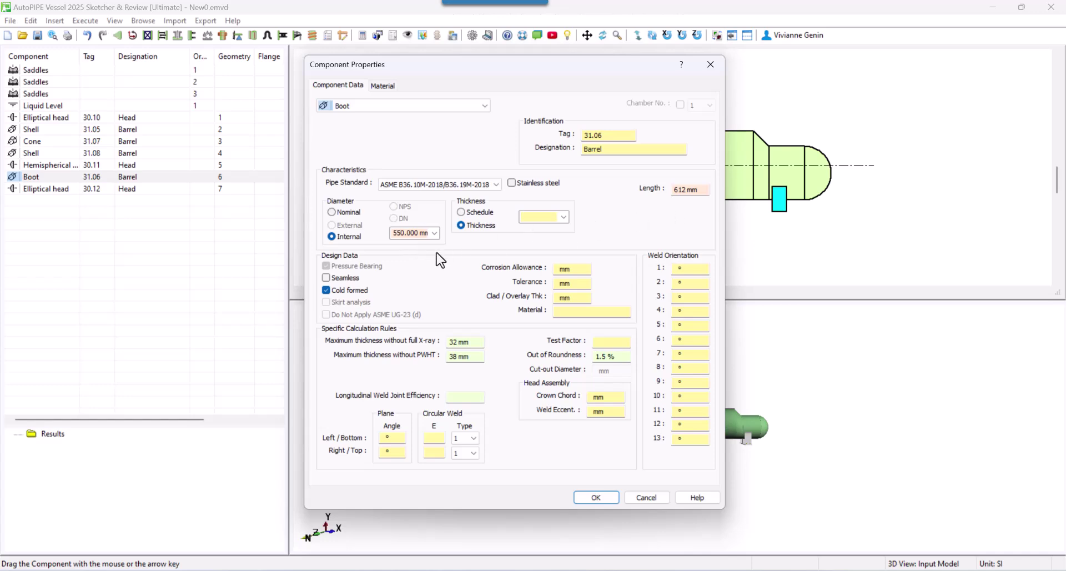
{"action": "left_click", "coordinate": [594, 502]}
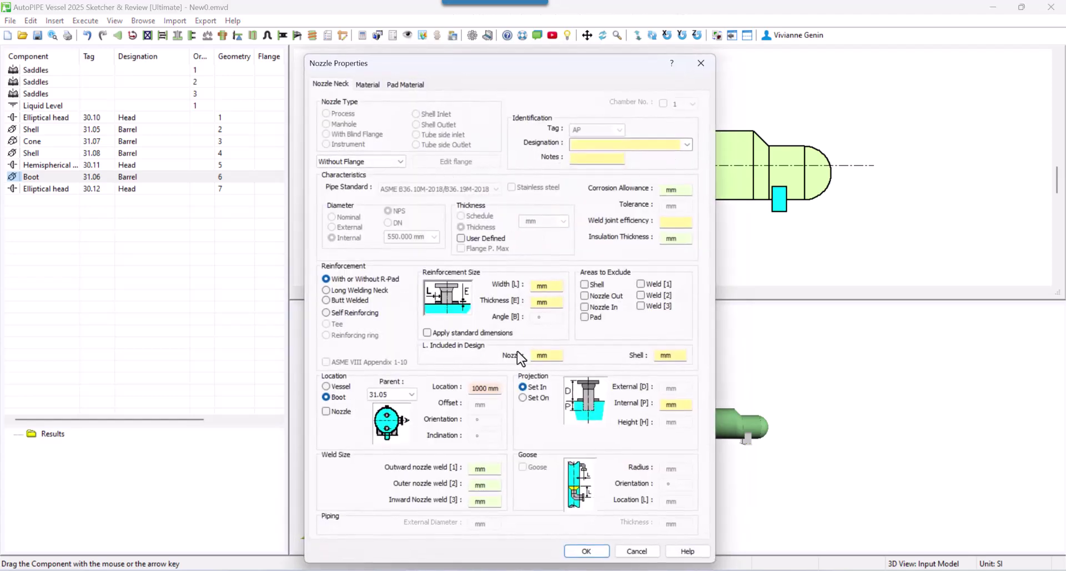
{"action": "left_click_drag", "start_coordinate": [488, 388], "coordinate": [462, 387]}
{"action": "left_click_drag", "start_coordinate": [549, 283], "coordinate": [501, 289]}
{"action": "left_click", "coordinate": [586, 554]}
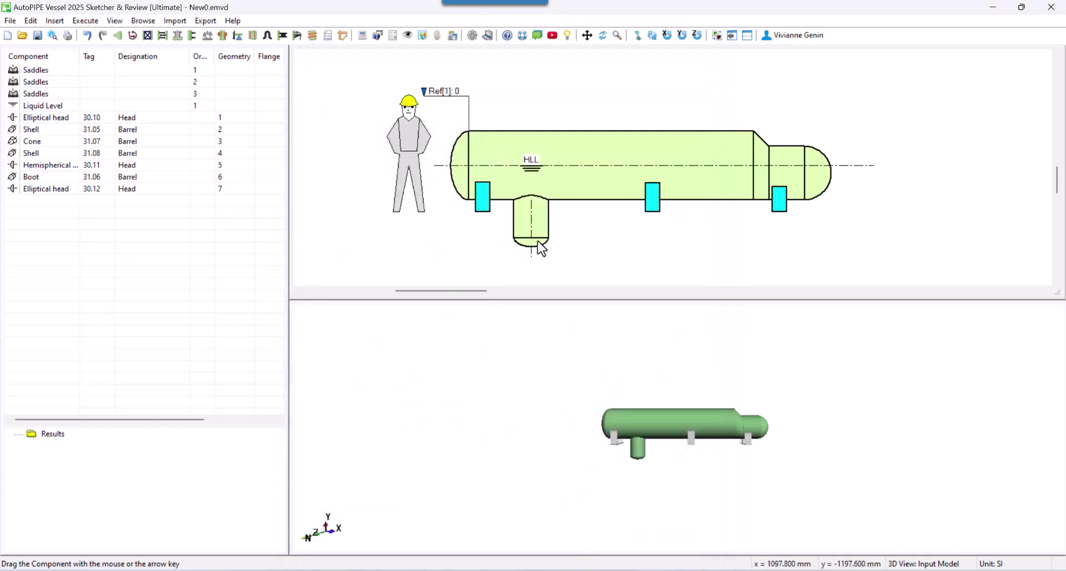
- Delete the existing boot head and boot
{"action": "left_click", "coordinate": [536, 241]}
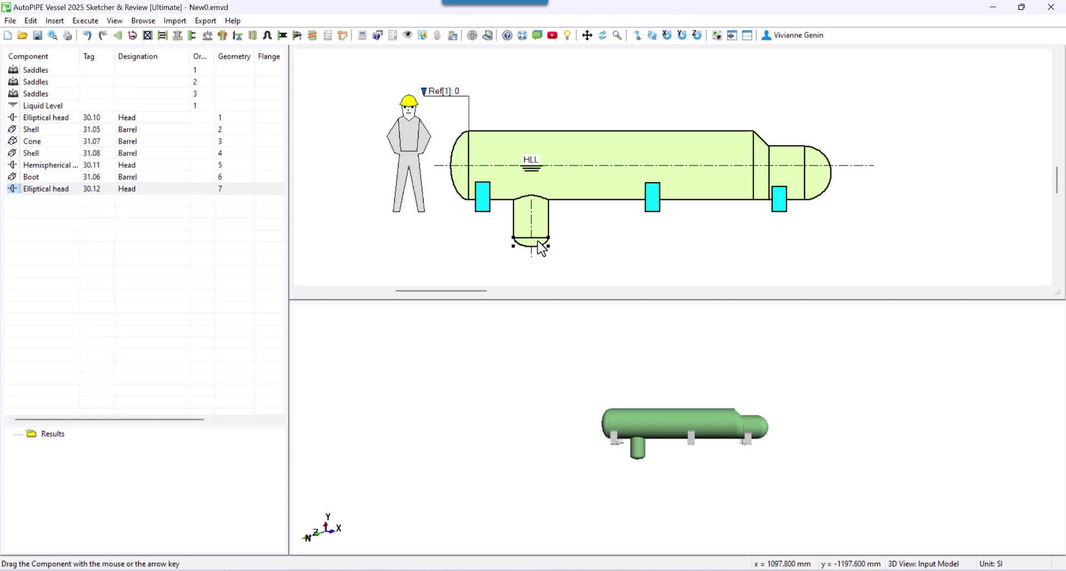
{"action": "key", "text": "Delete"}
{"action": "left_click", "coordinate": [534, 221]}
{"action": "key", "text": "Delete"}
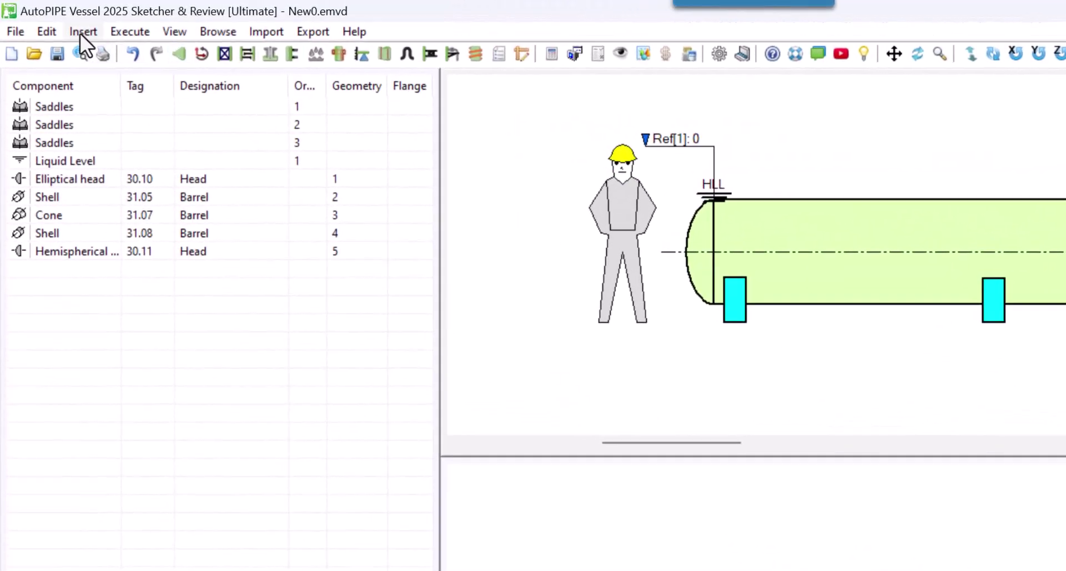
- Insert a Boot component with 550 mm internal diameter and 612 mm length
{"action": "left_click", "coordinate": [82, 31]}
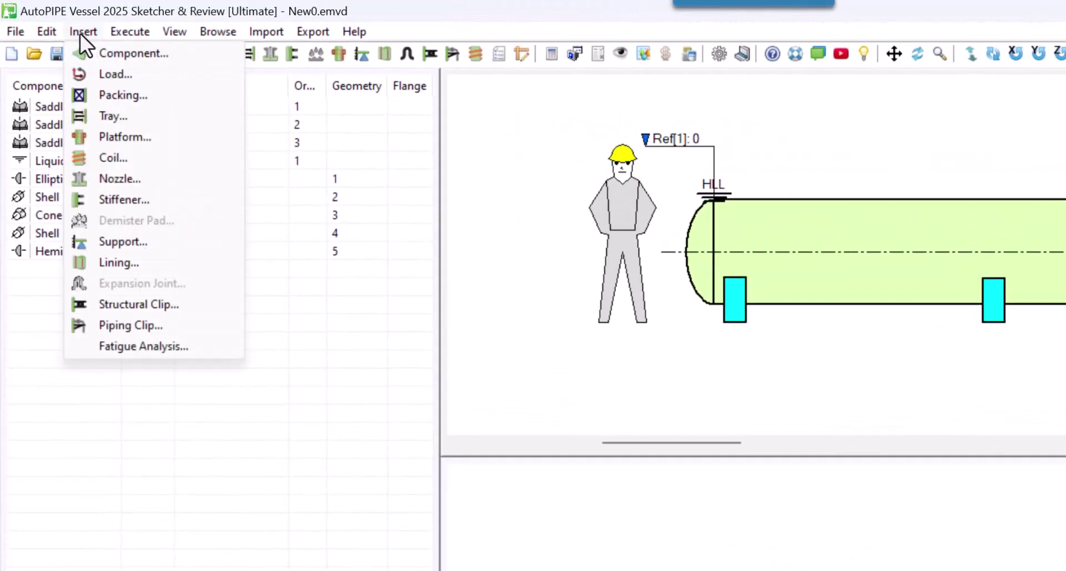
{"action": "left_click", "coordinate": [90, 53]}
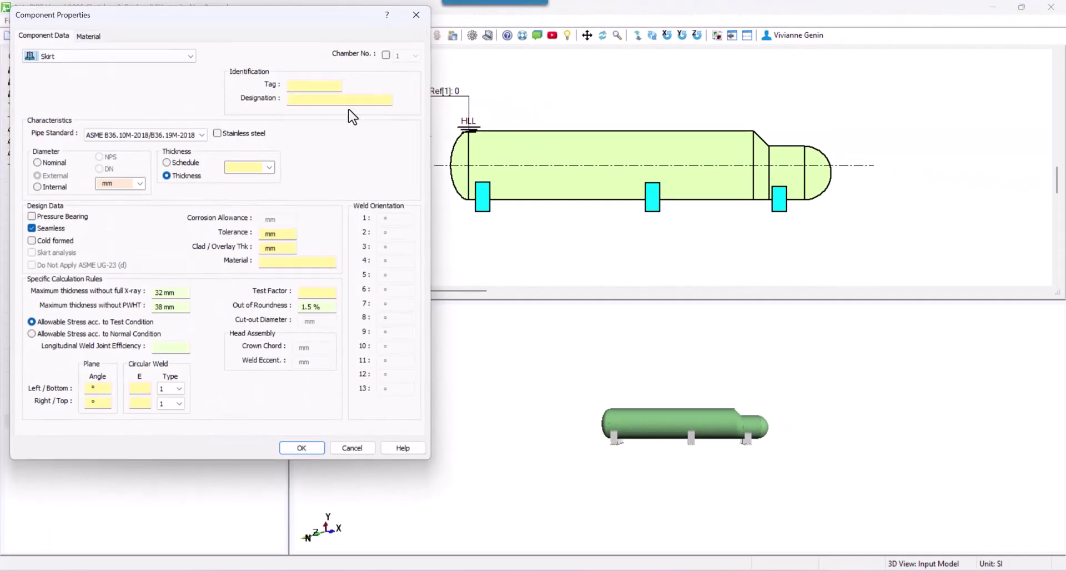
{"action": "left_click_drag", "start_coordinate": [247, 24], "coordinate": [645, 67]}
{"action": "left_click", "coordinate": [525, 100]}
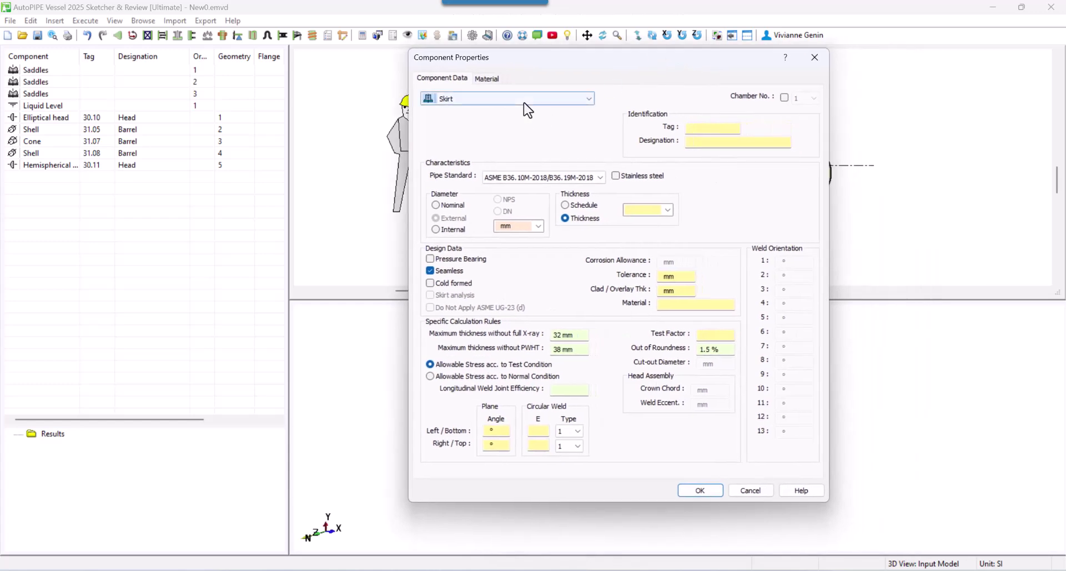
{"action": "scroll", "coordinate": [519, 155], "scroll_direction": "down", "scroll_amount": 4}
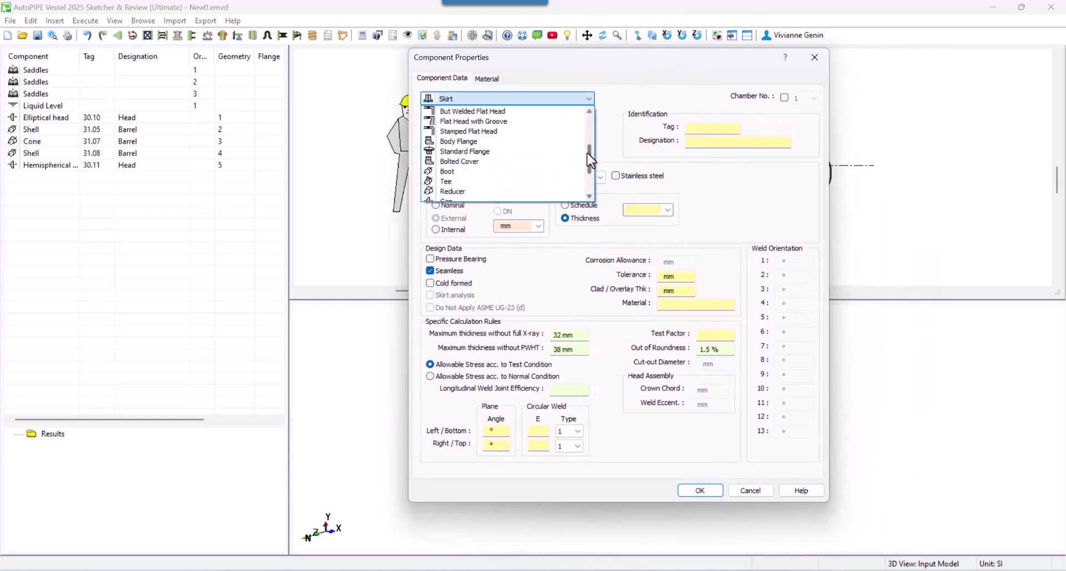
{"action": "left_click", "coordinate": [511, 161]}
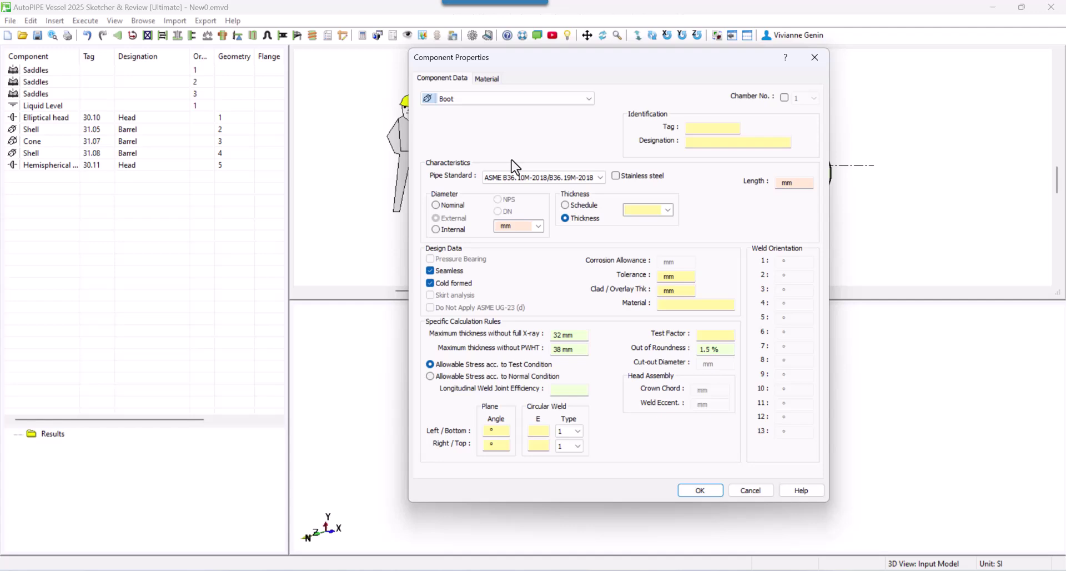
{"action": "left_click", "coordinate": [451, 230]}
{"action": "left_click", "coordinate": [803, 186]}
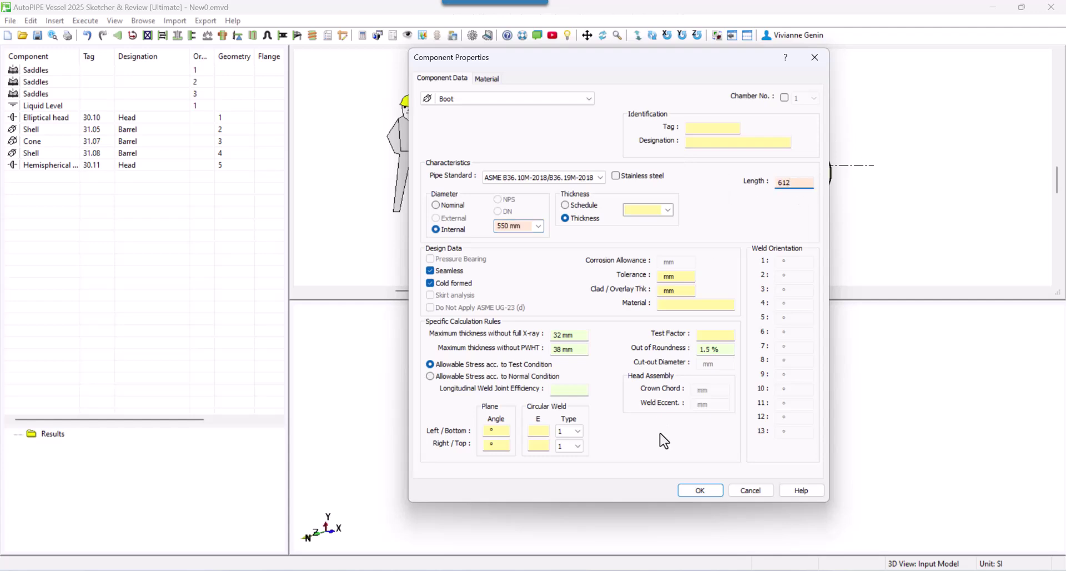
{"action": "left_click", "coordinate": [694, 490]}
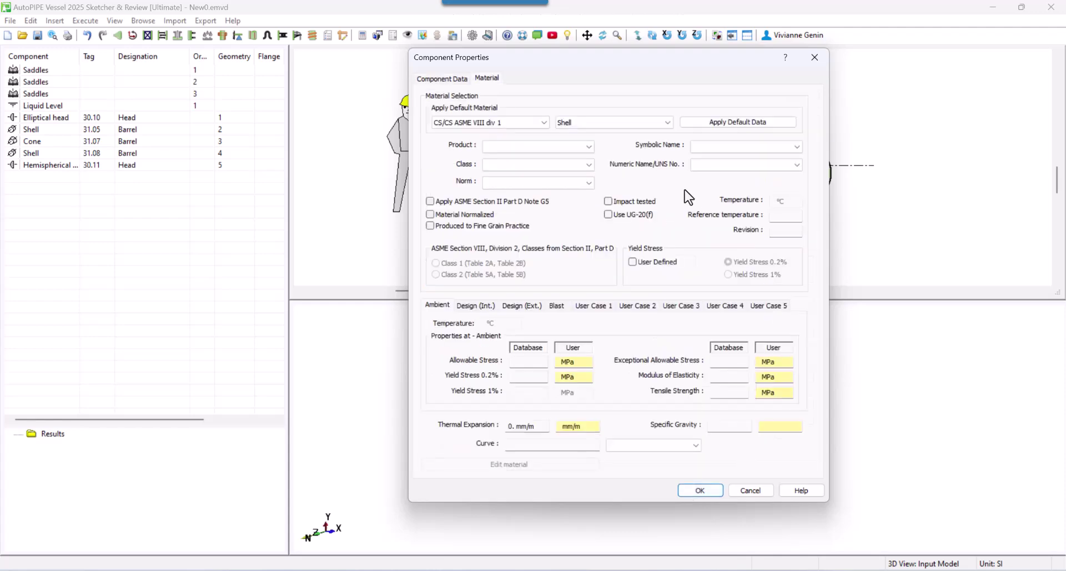
- Give the boot default Nozzle Neck material (SA106GRB) and place it at 1000 mm
{"action": "left_click", "coordinate": [693, 126]}
{"action": "left_click", "coordinate": [638, 123]}
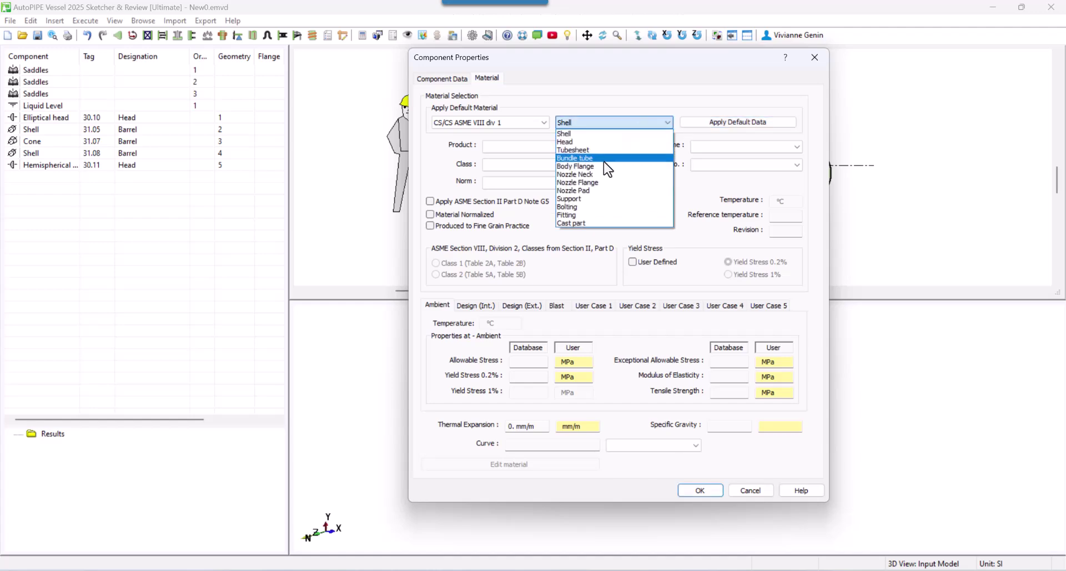
{"action": "left_click", "coordinate": [602, 173]}
{"action": "left_click", "coordinate": [718, 125]}
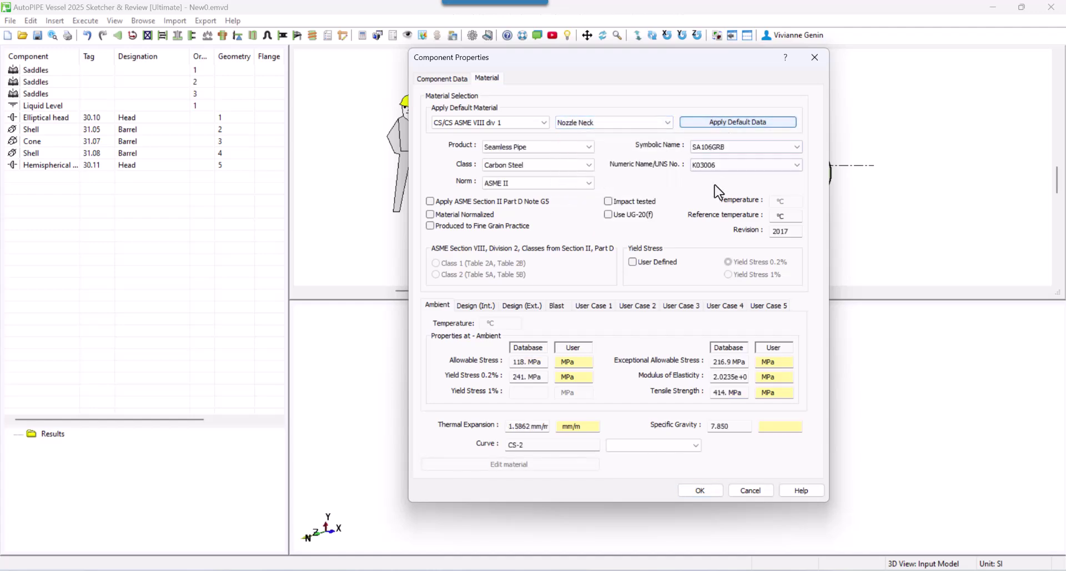
{"action": "left_click", "coordinate": [687, 490]}
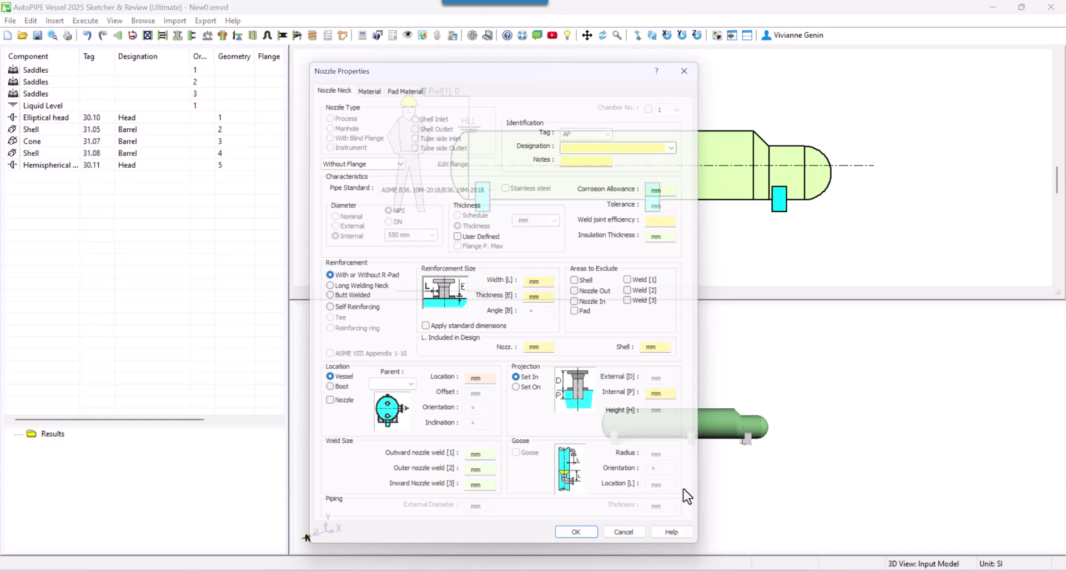
{"action": "left_click", "coordinate": [488, 388]}
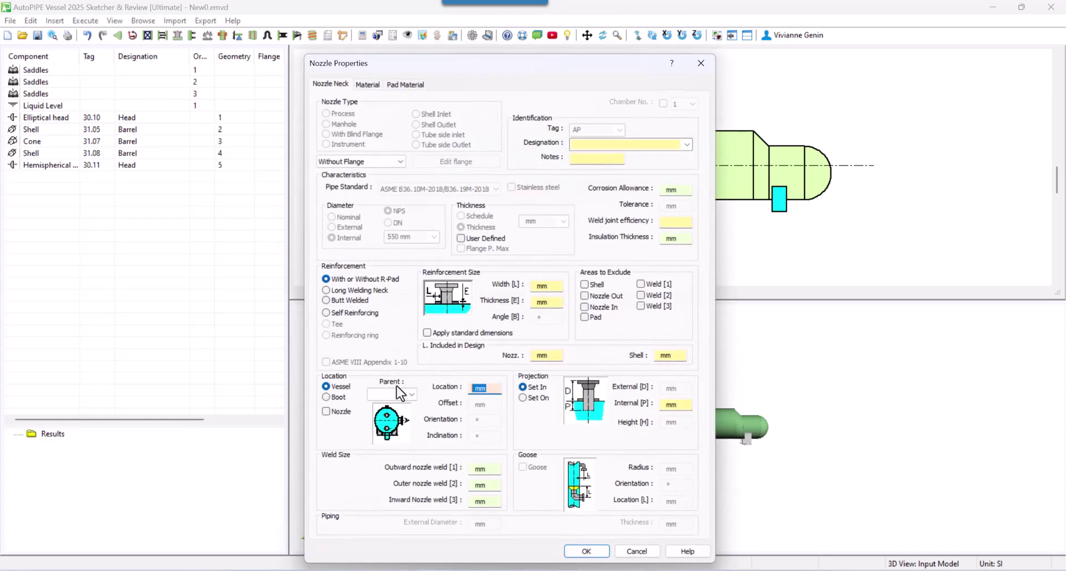
{"action": "type", "text": "1000"}
{"action": "left_click", "coordinate": [583, 551]}
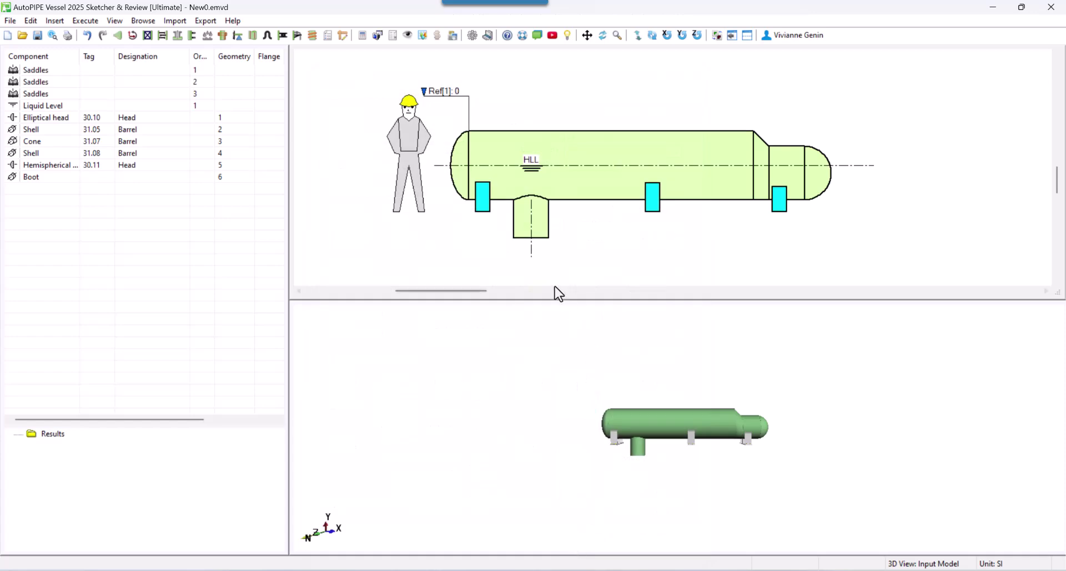
- Insert a copy after the boot and make it elliptical head 30.12
{"action": "left_click", "coordinate": [532, 224]}
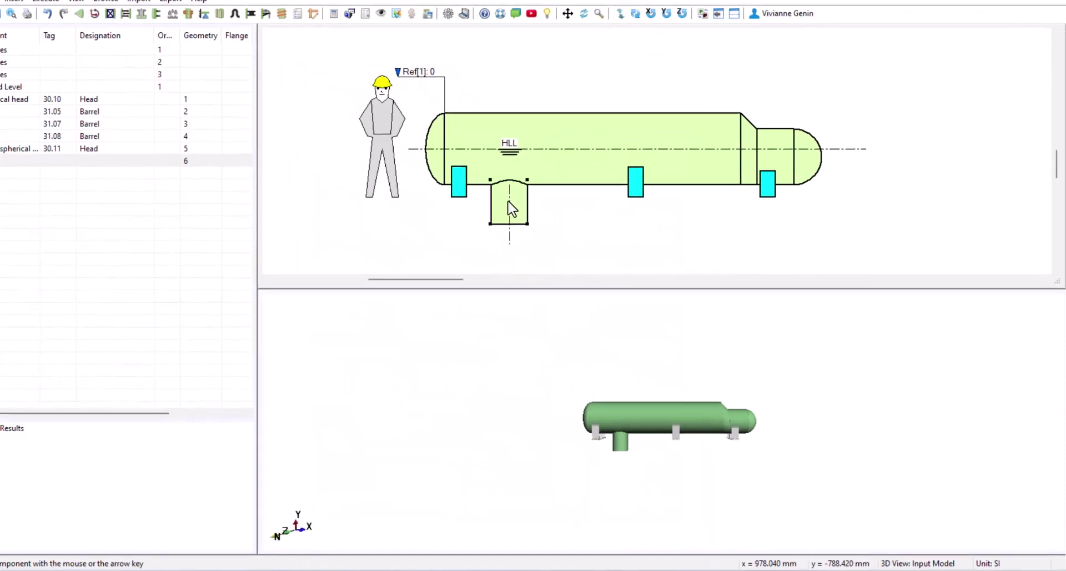
{"action": "right_click", "coordinate": [534, 224]}
{"action": "mouse_move", "coordinate": [362, 244]}
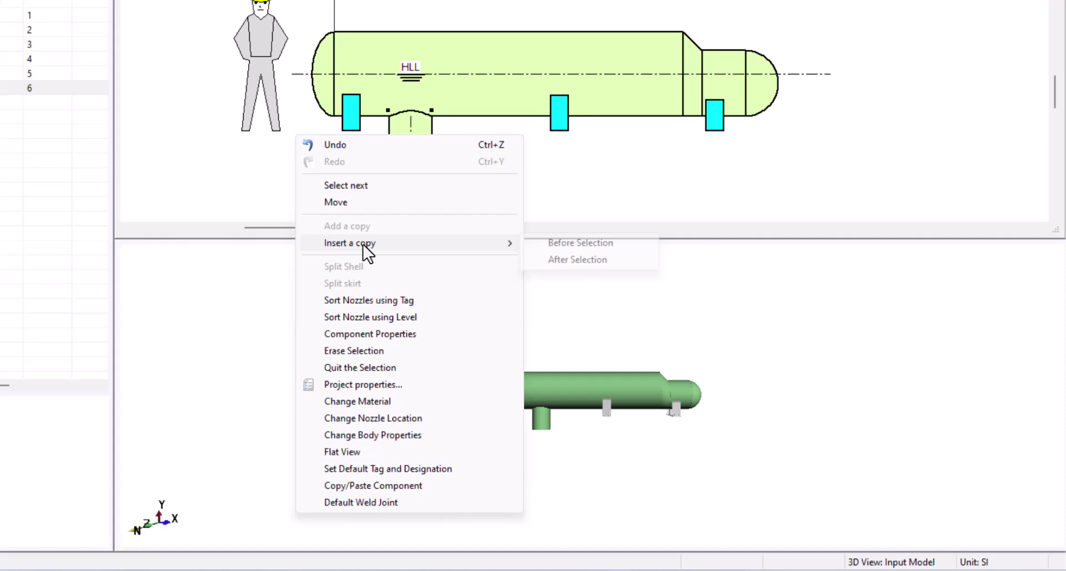
{"action": "left_click", "coordinate": [561, 258]}
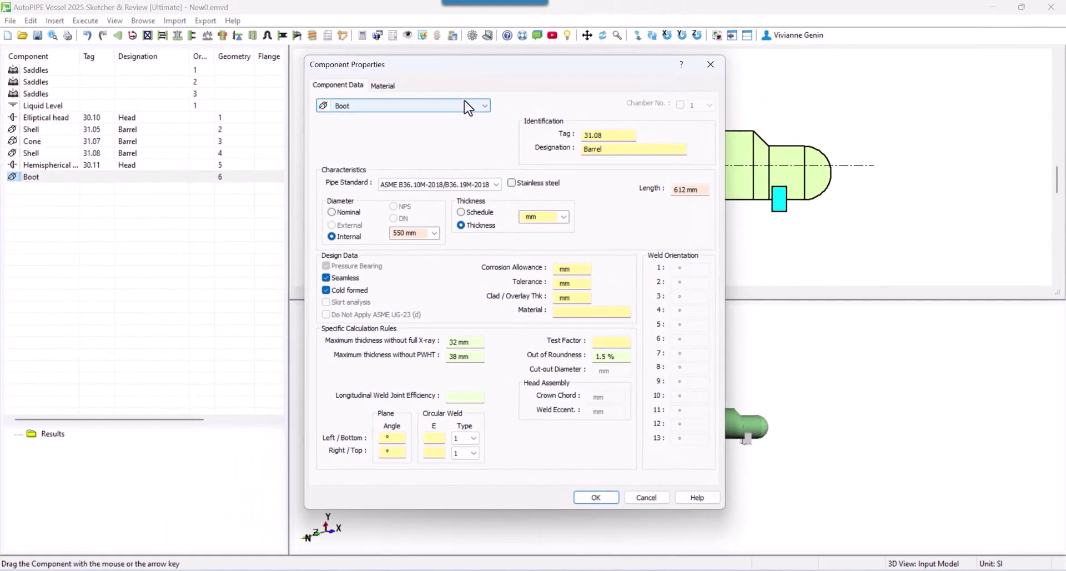
{"action": "left_click", "coordinate": [468, 106]}
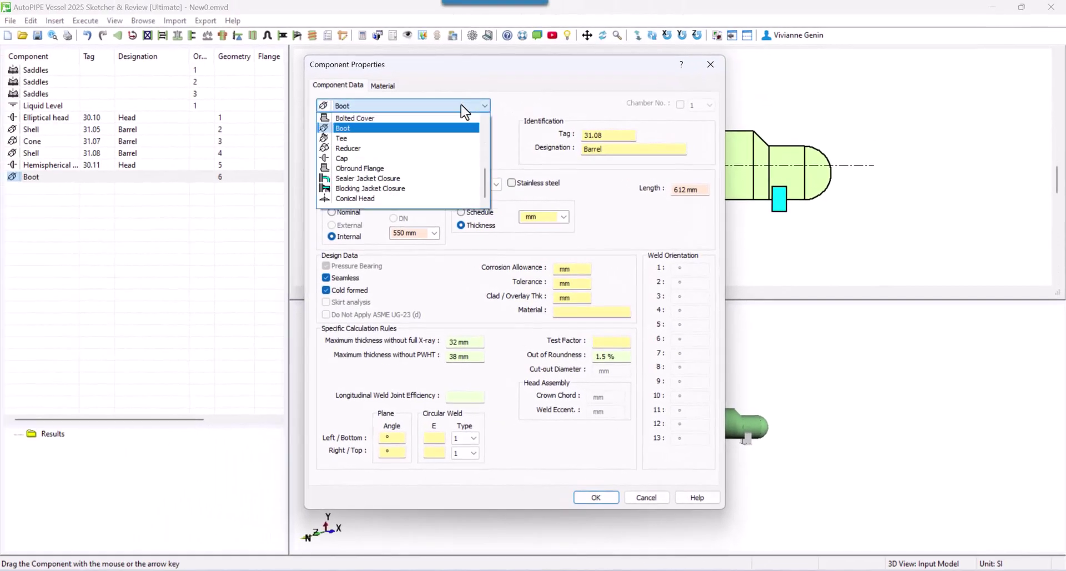
{"action": "scroll", "coordinate": [478, 167], "scroll_direction": "up", "scroll_amount": 5}
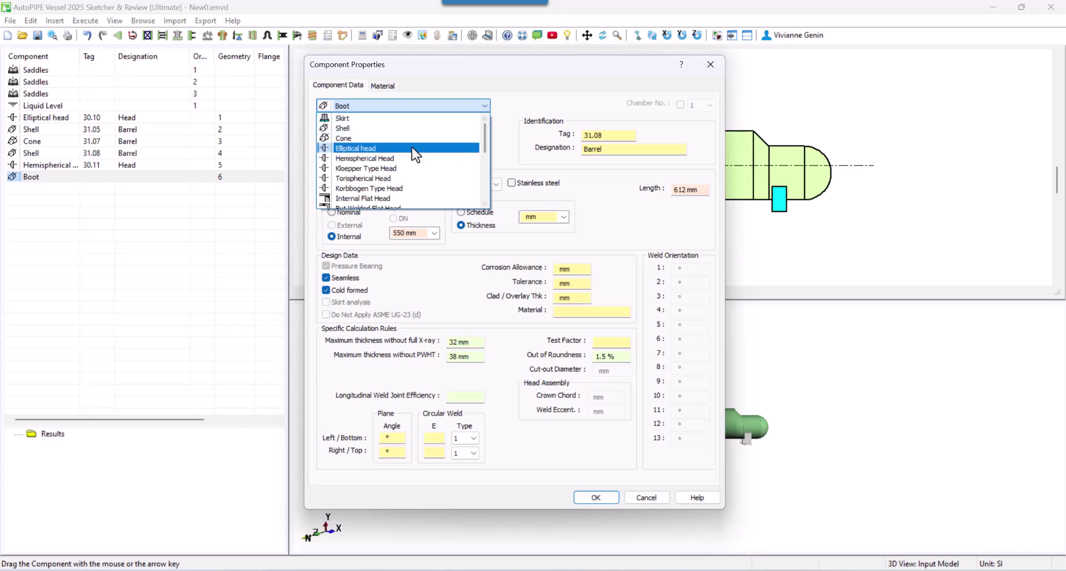
{"action": "left_click", "coordinate": [415, 148]}
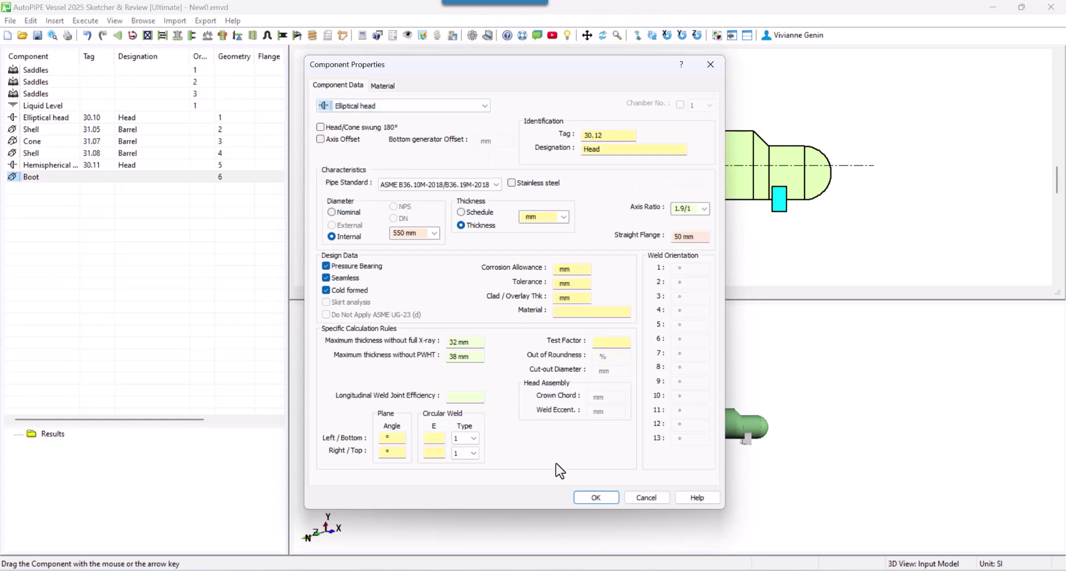
{"action": "left_click", "coordinate": [591, 498]}
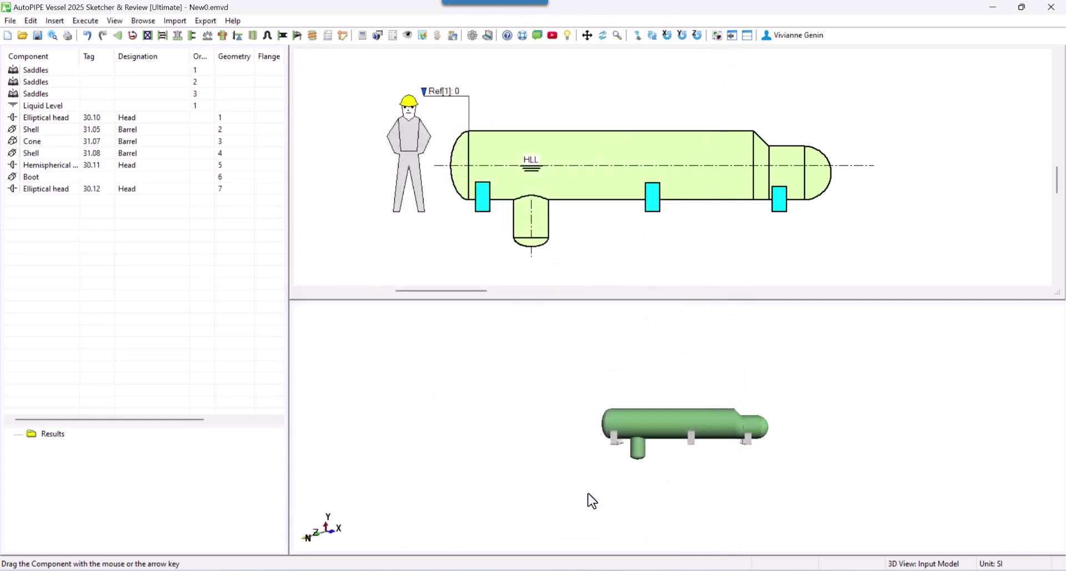
- Confirm the boot with a 100 mm wide, 6 mm thick reinforcement and zoom in
{"action": "left_click", "coordinate": [543, 226]}
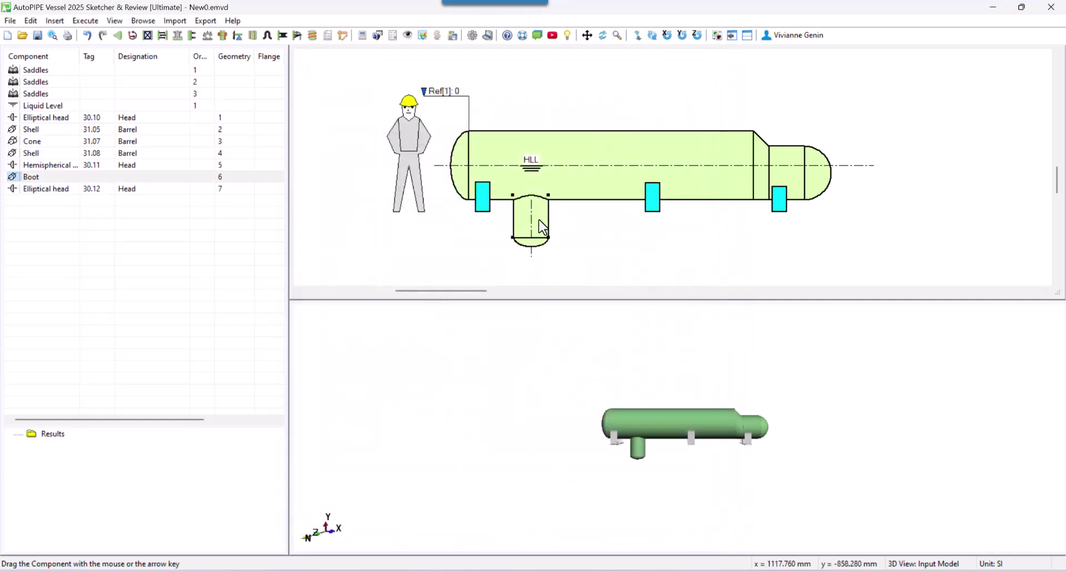
{"action": "double_click", "coordinate": [542, 227]}
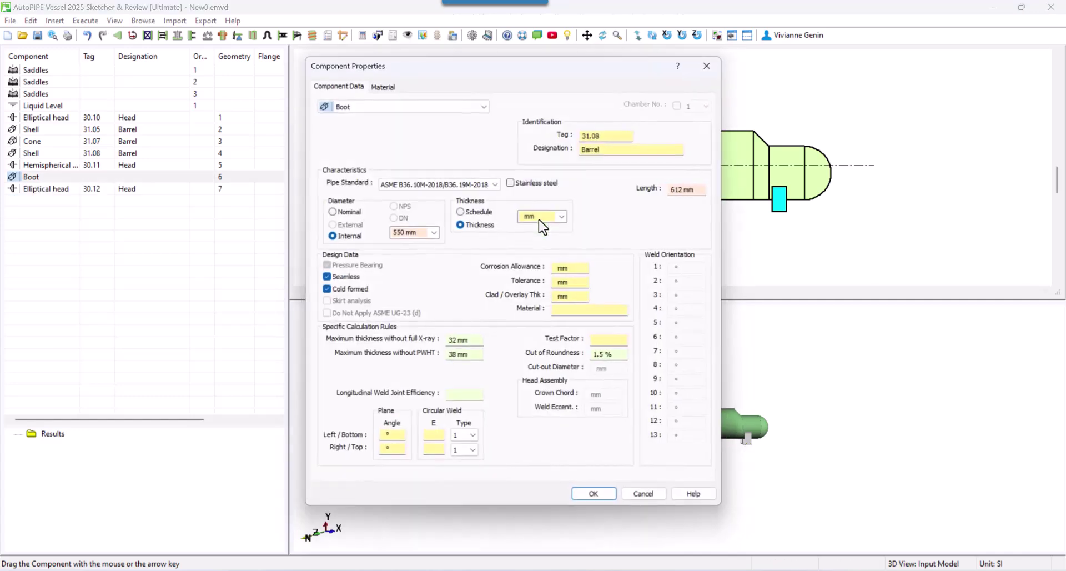
{"action": "left_click", "coordinate": [595, 496]}
{"action": "left_click_drag", "start_coordinate": [557, 282], "coordinate": [472, 290]}
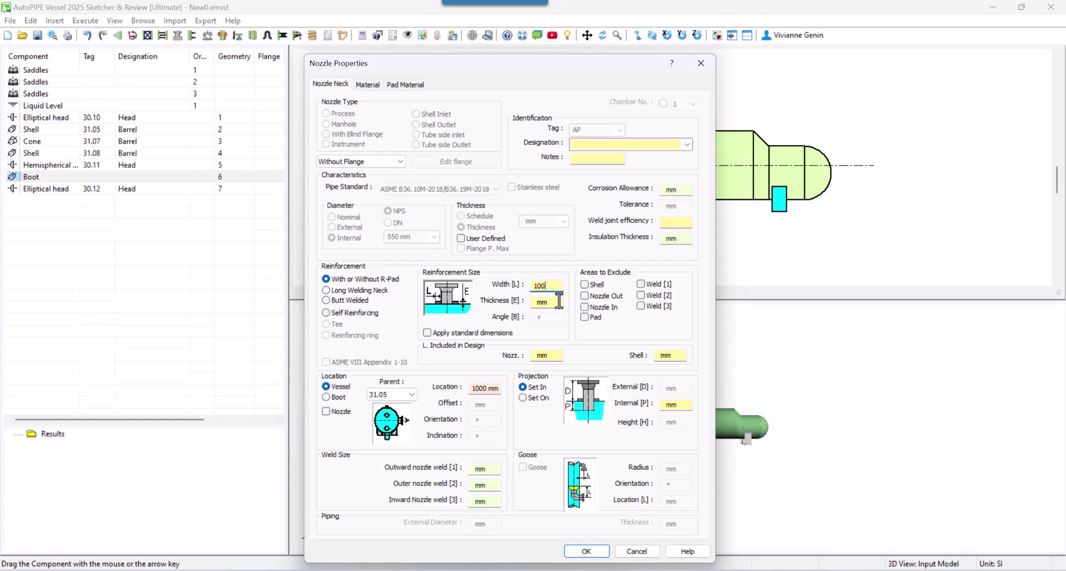
{"action": "key", "text": "Tab"}
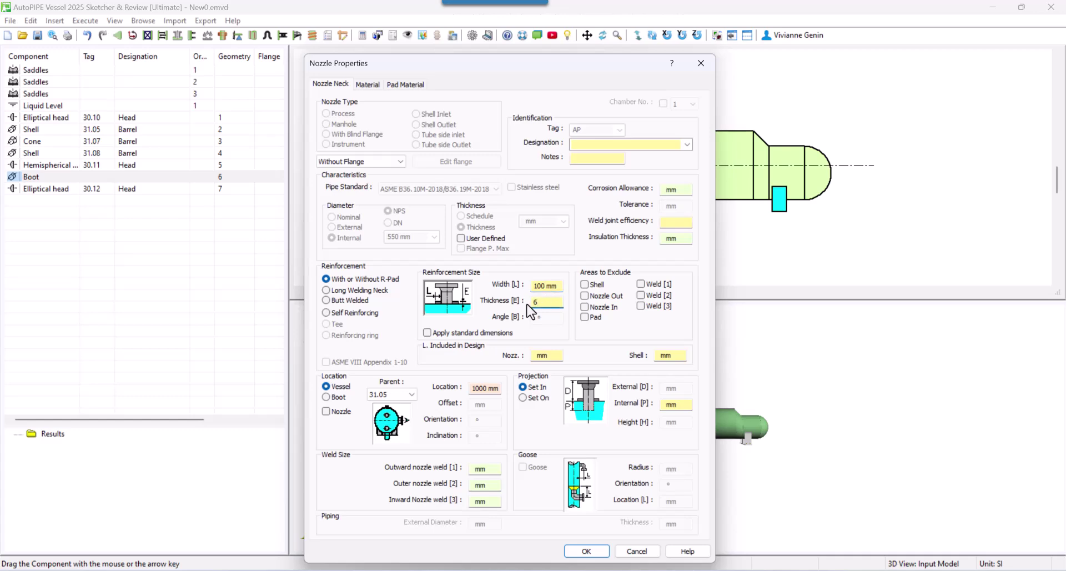
{"action": "left_click", "coordinate": [586, 551]}
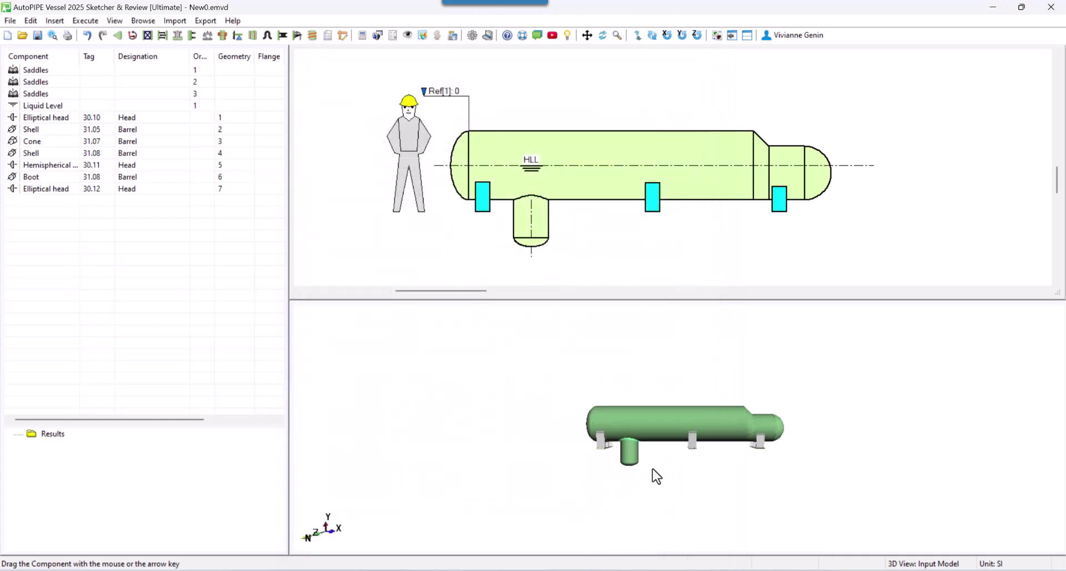
{"action": "scroll", "coordinate": [523, 433], "scroll_direction": "up", "scroll_amount": 5}
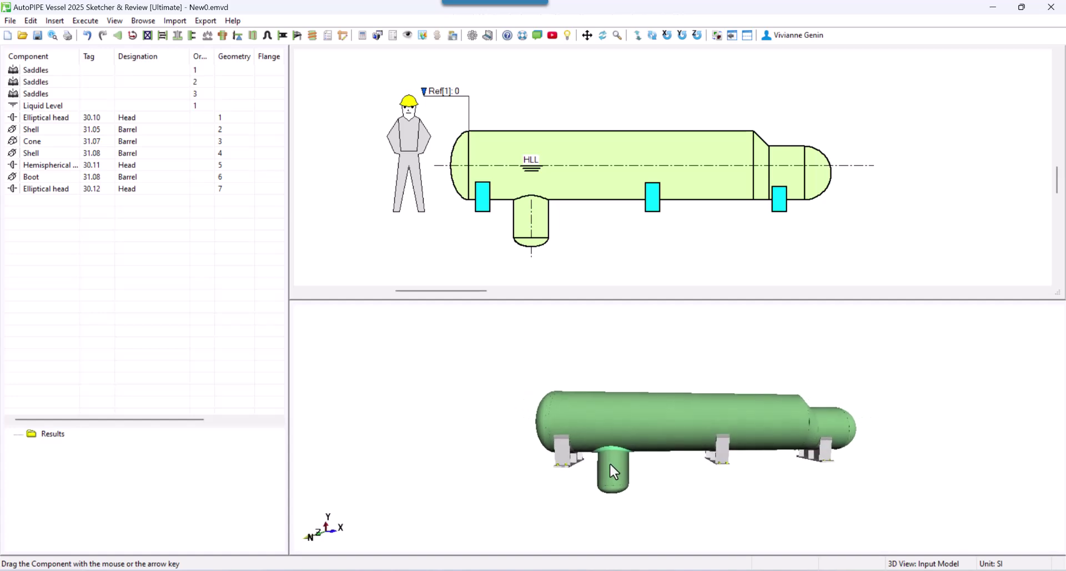
{"action": "scroll", "coordinate": [610, 464], "scroll_direction": "up", "scroll_amount": 3}
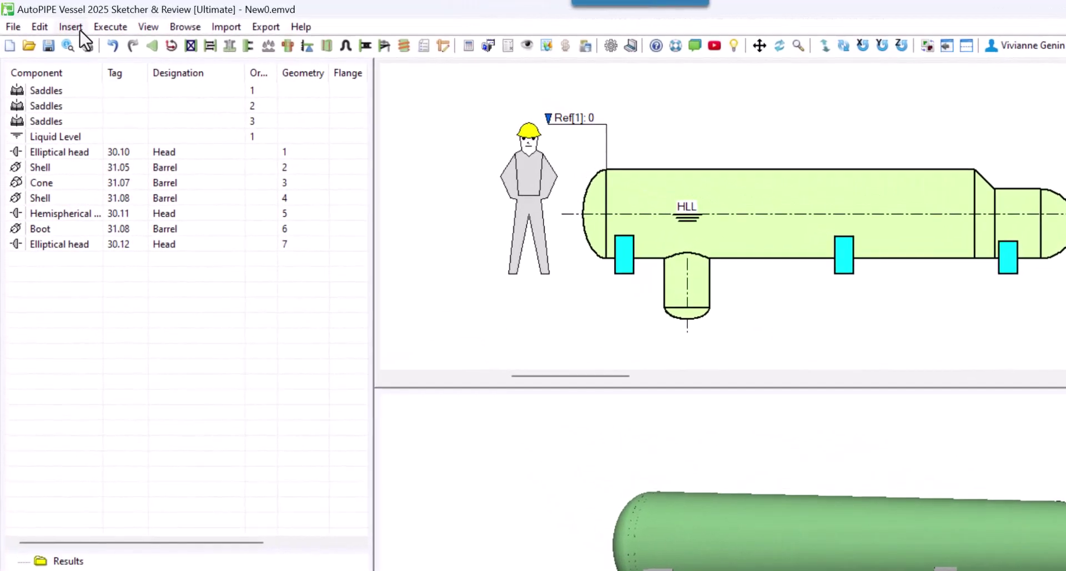
- Define new nozzle N1: NPS 4, placed on boot 30.10 at -100 mm
{"action": "left_click", "coordinate": [58, 22]}
{"action": "left_click", "coordinate": [100, 151]}
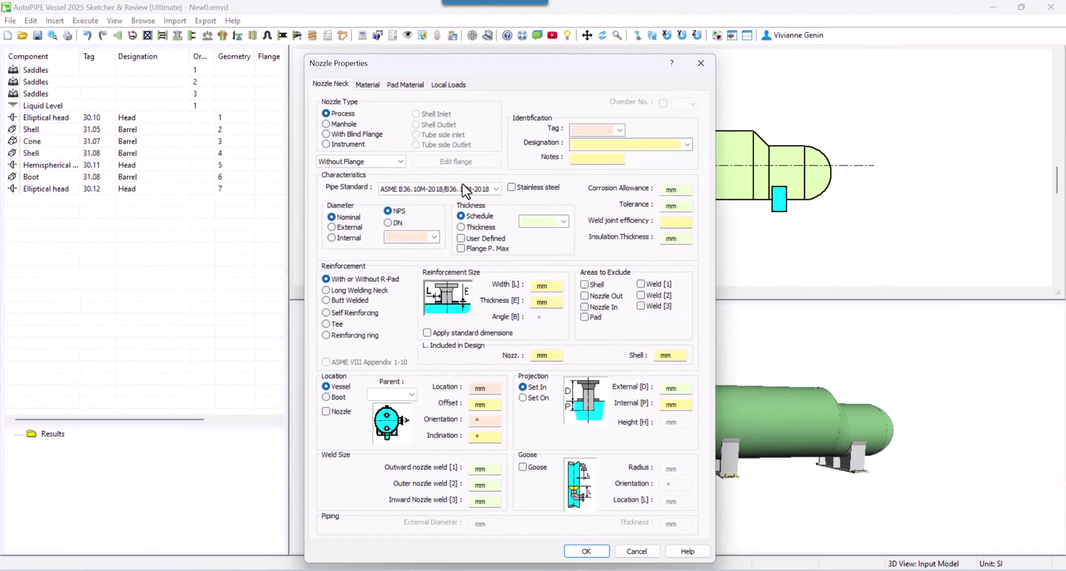
{"action": "left_click", "coordinate": [591, 131]}
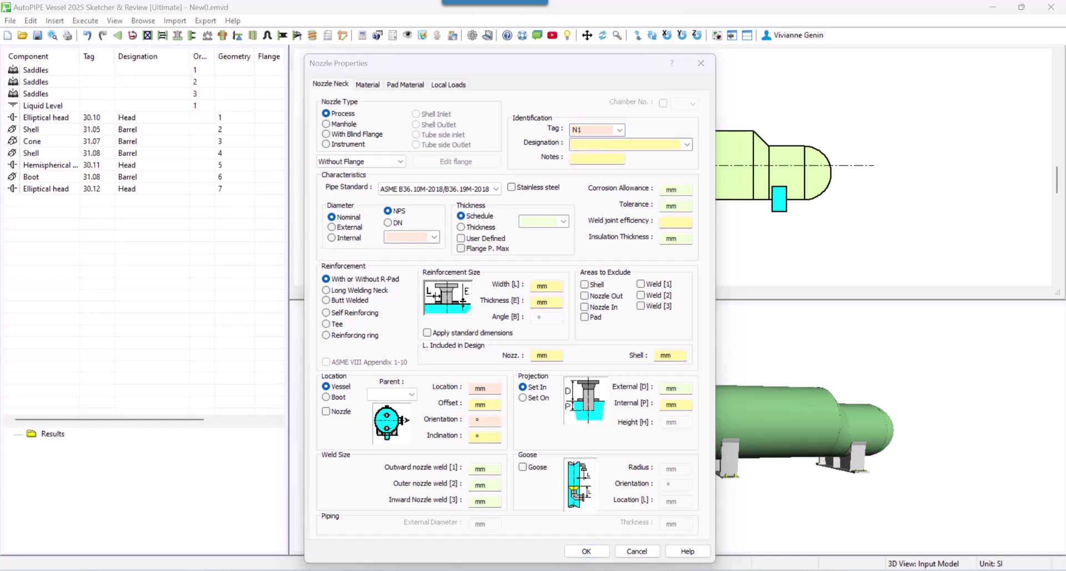
{"action": "left_click", "coordinate": [434, 237]}
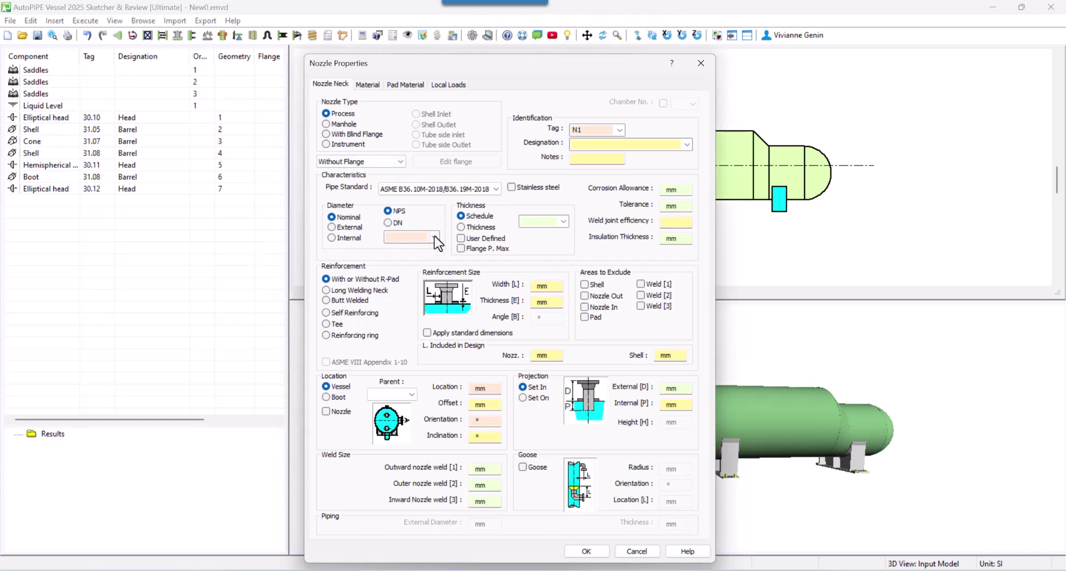
{"action": "left_click", "coordinate": [395, 346]}
{"action": "left_click", "coordinate": [327, 397]}
{"action": "left_click", "coordinate": [488, 389]}
- Give N1 a standard welding neck flange, size 4, with default Nozzle Flange material
{"action": "left_click", "coordinate": [381, 162]}
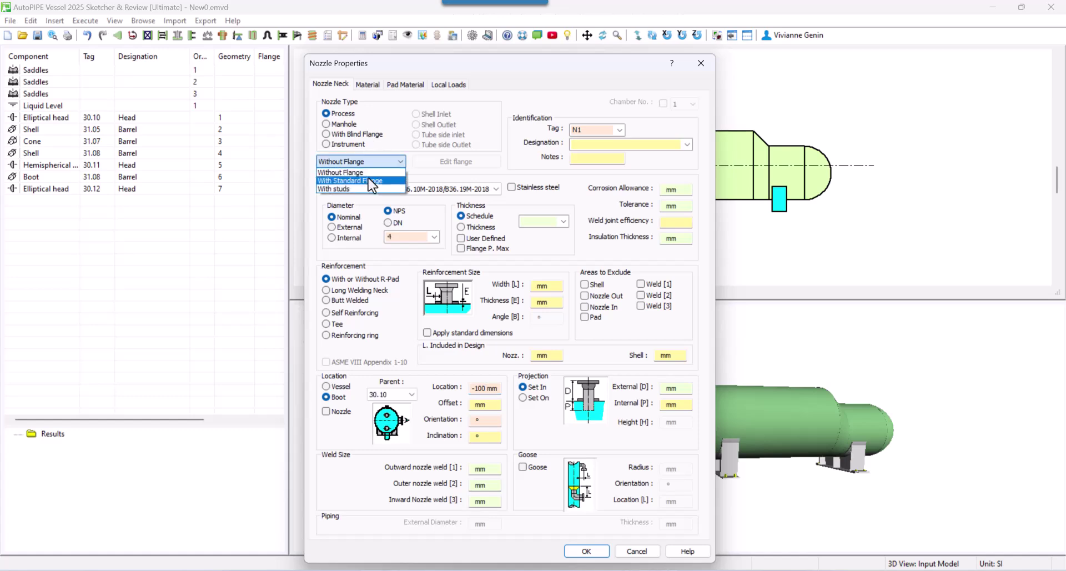
{"action": "left_click", "coordinate": [355, 177]}
{"action": "left_click", "coordinate": [457, 162]}
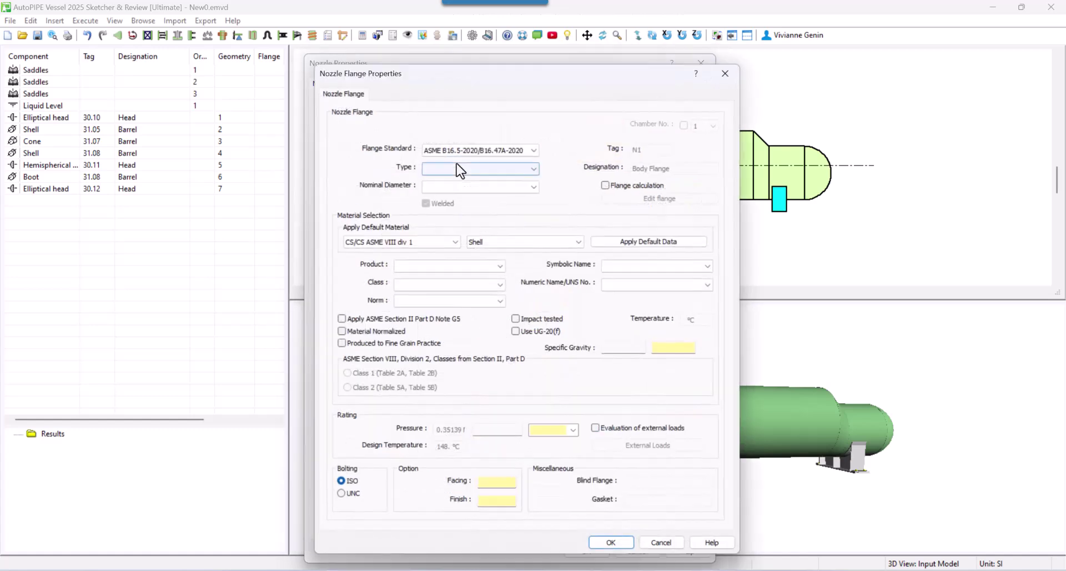
{"action": "left_click", "coordinate": [456, 169]}
{"action": "left_click", "coordinate": [452, 185]}
{"action": "left_click", "coordinate": [457, 188]}
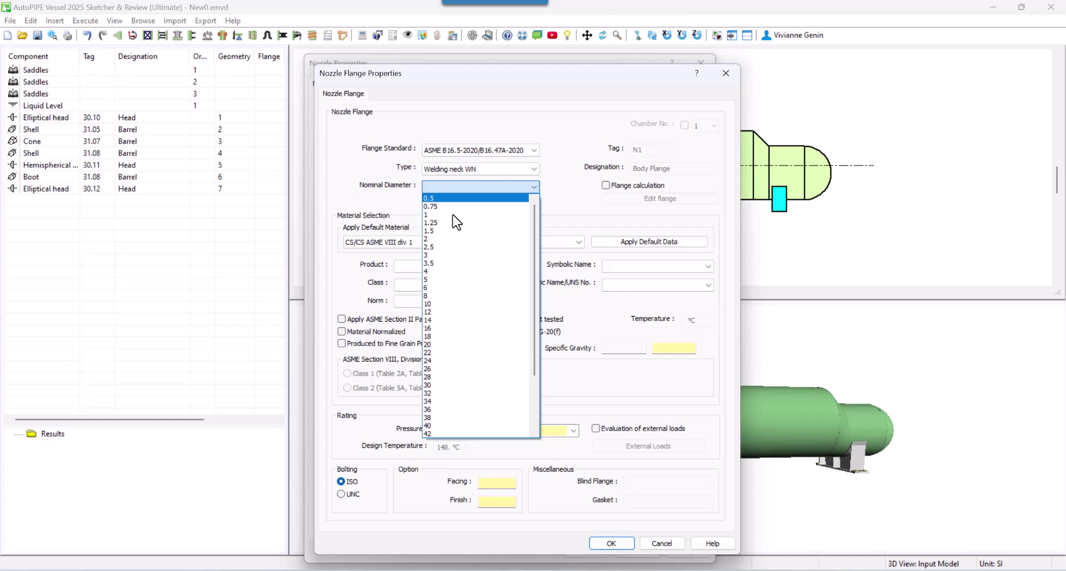
{"action": "left_click", "coordinate": [471, 269]}
{"action": "left_click", "coordinate": [521, 240]}
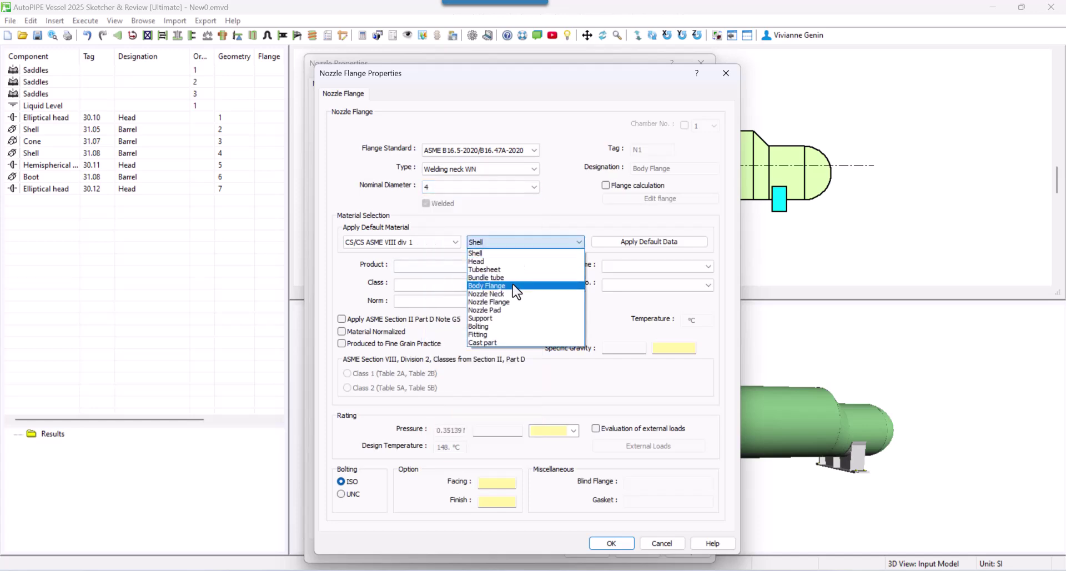
{"action": "left_click", "coordinate": [488, 301]}
{"action": "left_click", "coordinate": [671, 244]}
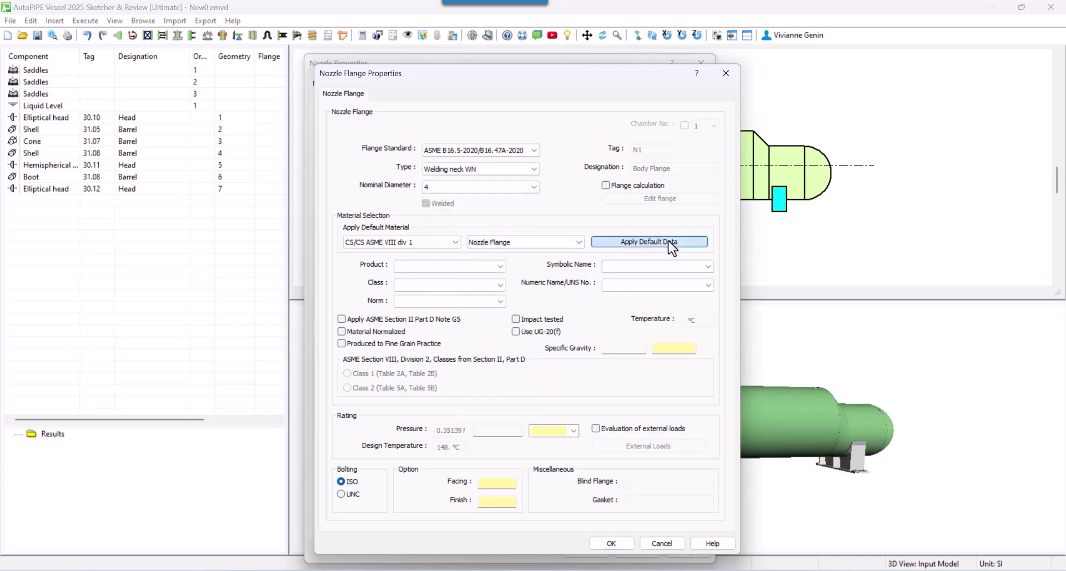
{"action": "left_click", "coordinate": [670, 242]}
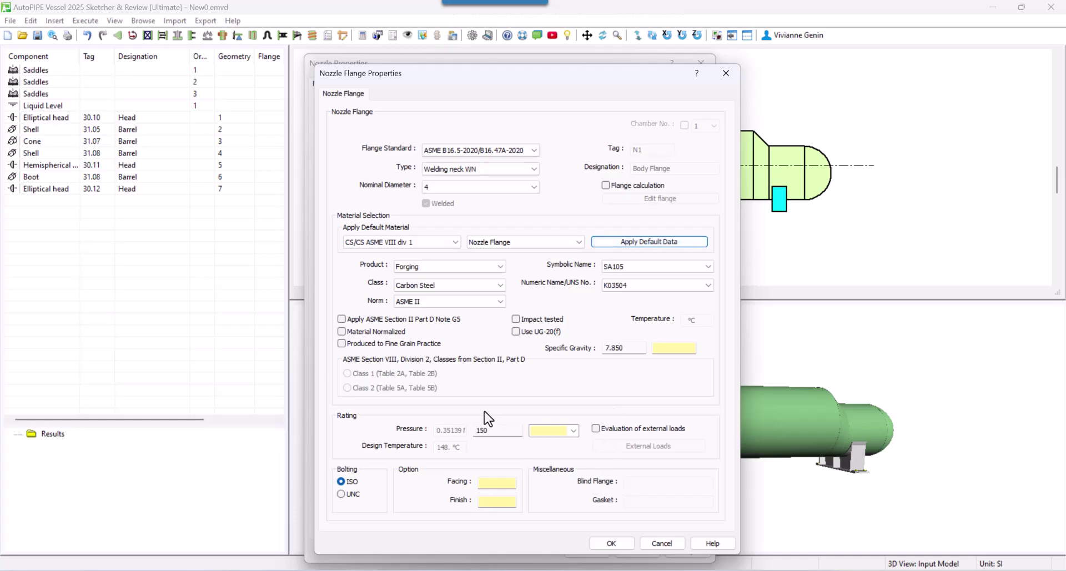
{"action": "left_click", "coordinate": [611, 542]}
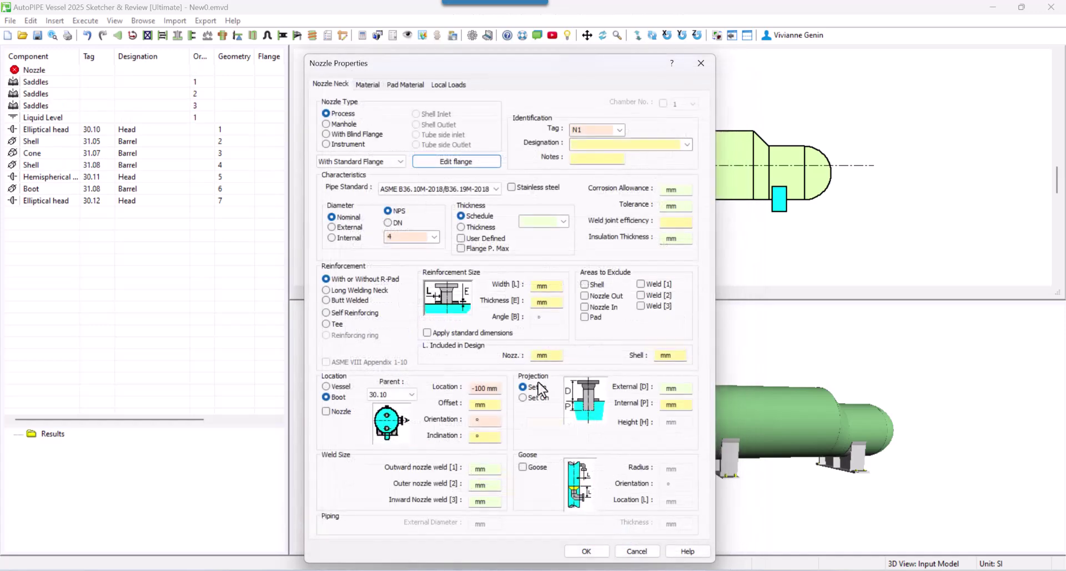
- Apply default Nozzle Neck and pad materials and create nozzle N1
{"action": "left_click", "coordinate": [367, 84]}
{"action": "left_click", "coordinate": [510, 128]}
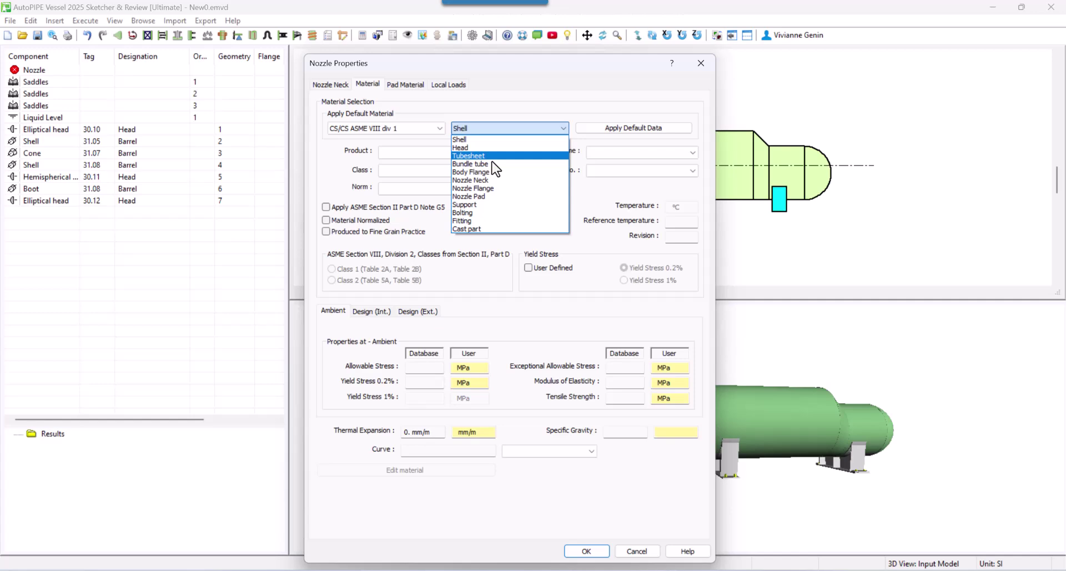
{"action": "left_click", "coordinate": [488, 186]}
{"action": "left_click", "coordinate": [604, 129]}
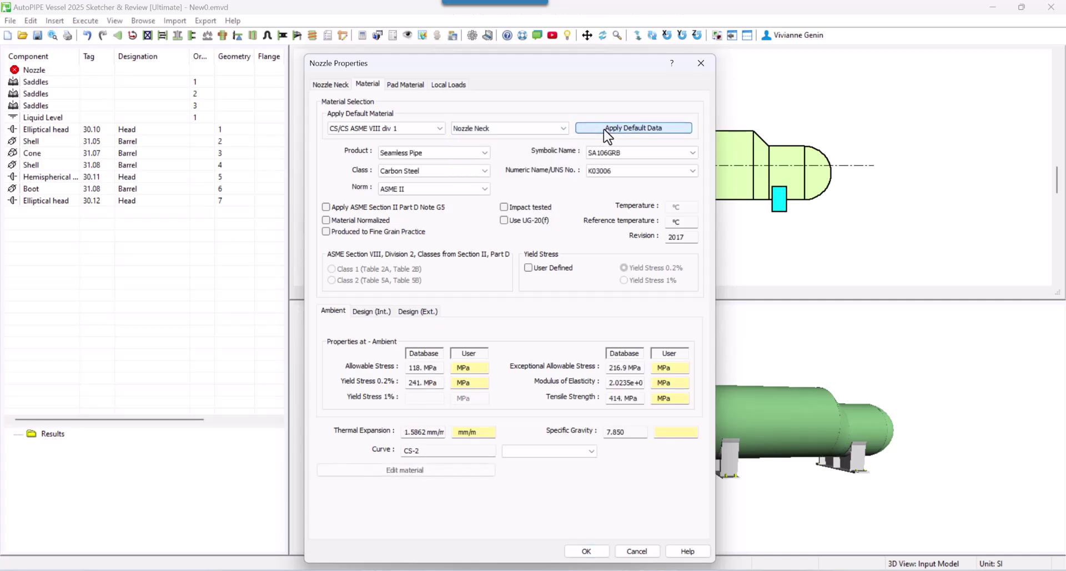
{"action": "left_click", "coordinate": [409, 86]}
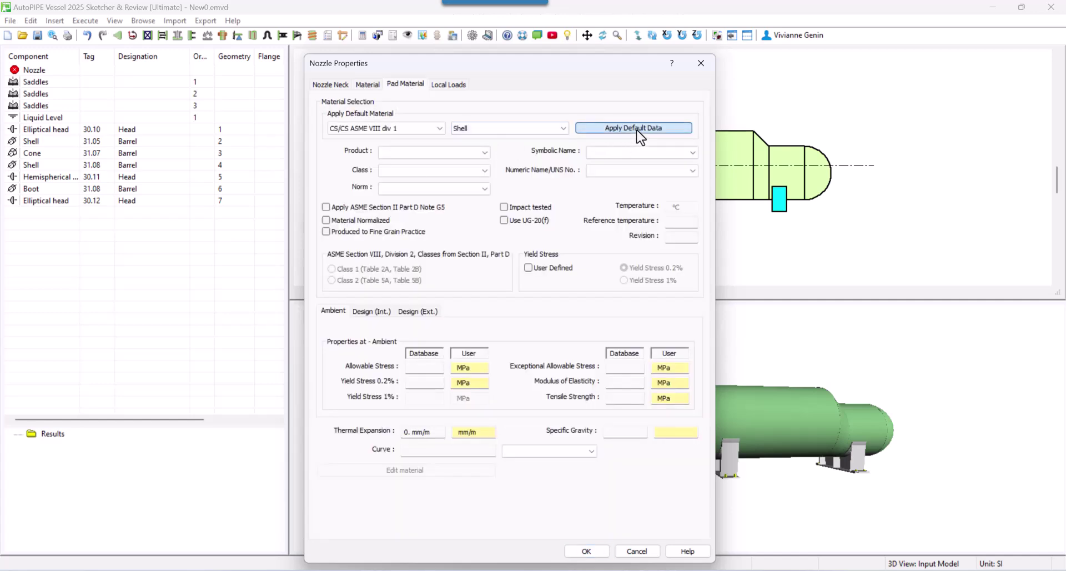
{"action": "left_click", "coordinate": [634, 128]}
{"action": "left_click", "coordinate": [586, 551]}
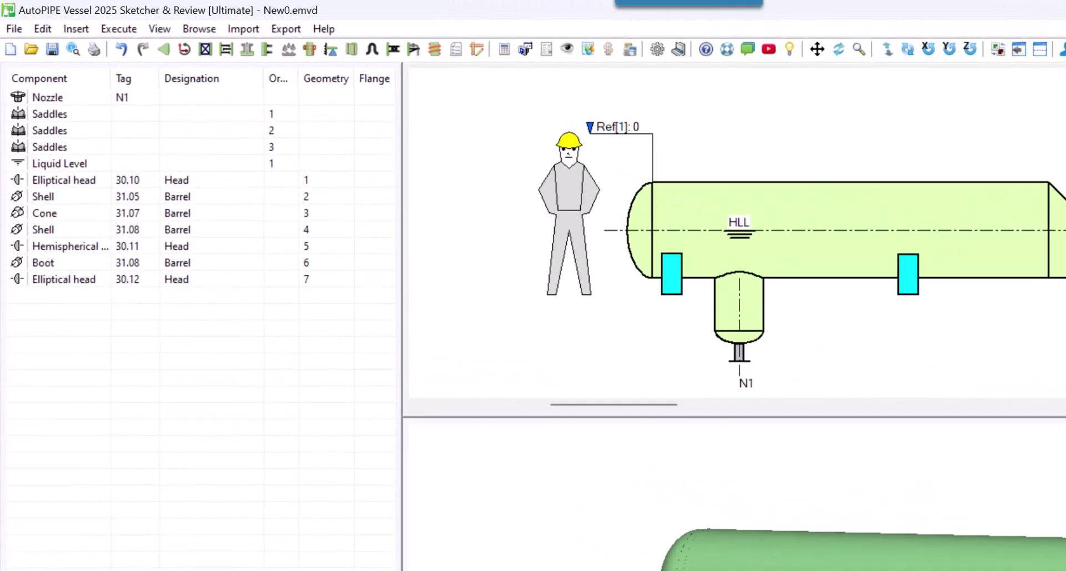
- Define new nozzle N1-1: NPS 2, at 100 mm, attached to nozzle N1
{"action": "left_click", "coordinate": [90, 32]}
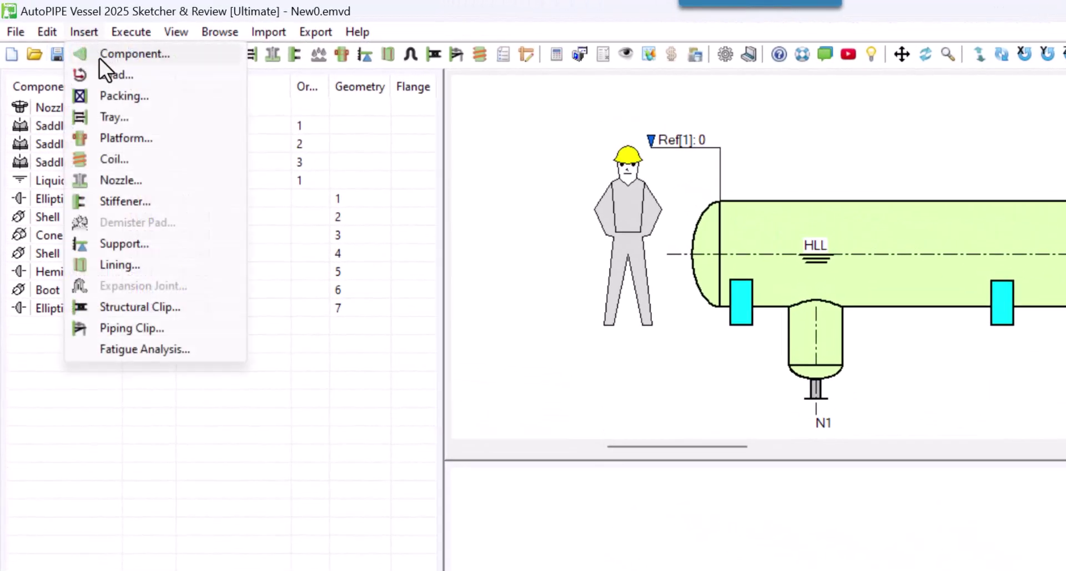
{"action": "left_click", "coordinate": [124, 181]}
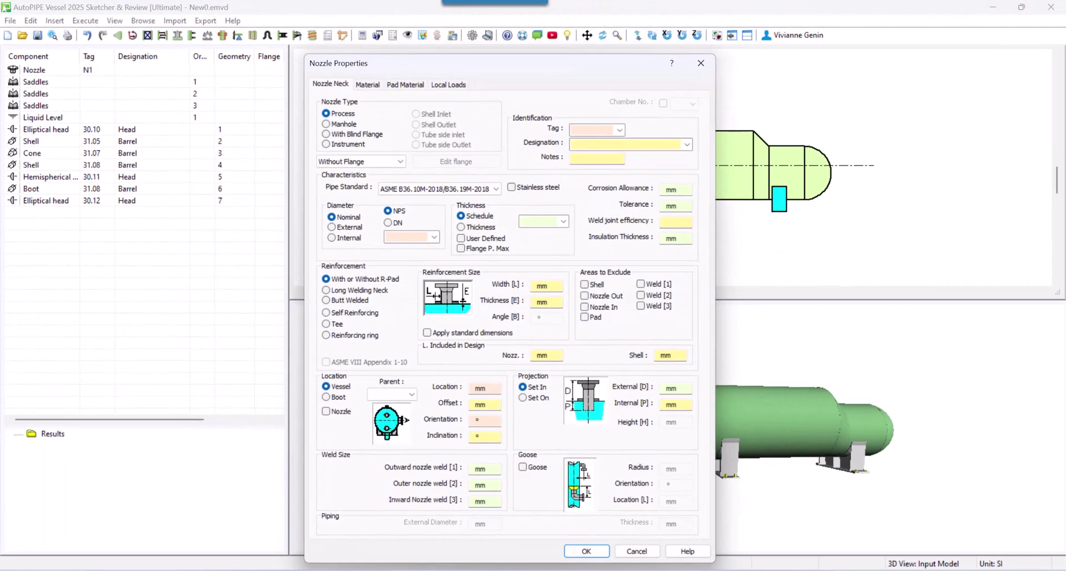
{"action": "left_click", "coordinate": [601, 128]}
{"action": "left_click", "coordinate": [434, 237]}
{"action": "left_click", "coordinate": [397, 313]}
{"action": "left_click", "coordinate": [491, 385]}
{"action": "left_click", "coordinate": [475, 420]}
{"action": "left_click", "coordinate": [327, 411]}
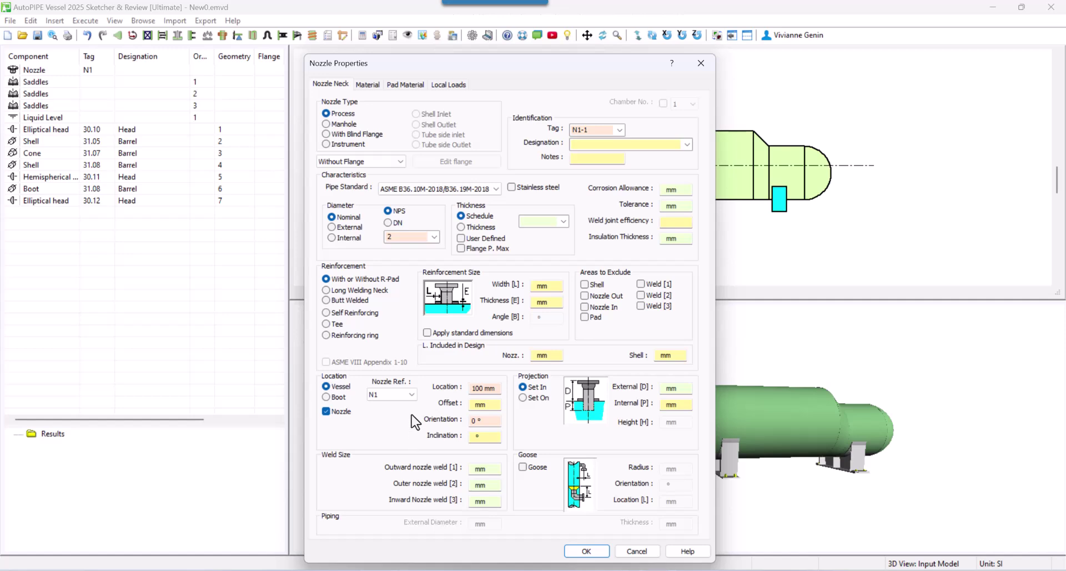
- Give N1-1 a standard welding neck flange, size 2, with default Nozzle Flange material
{"action": "left_click", "coordinate": [386, 161]}
{"action": "left_click", "coordinate": [355, 181]}
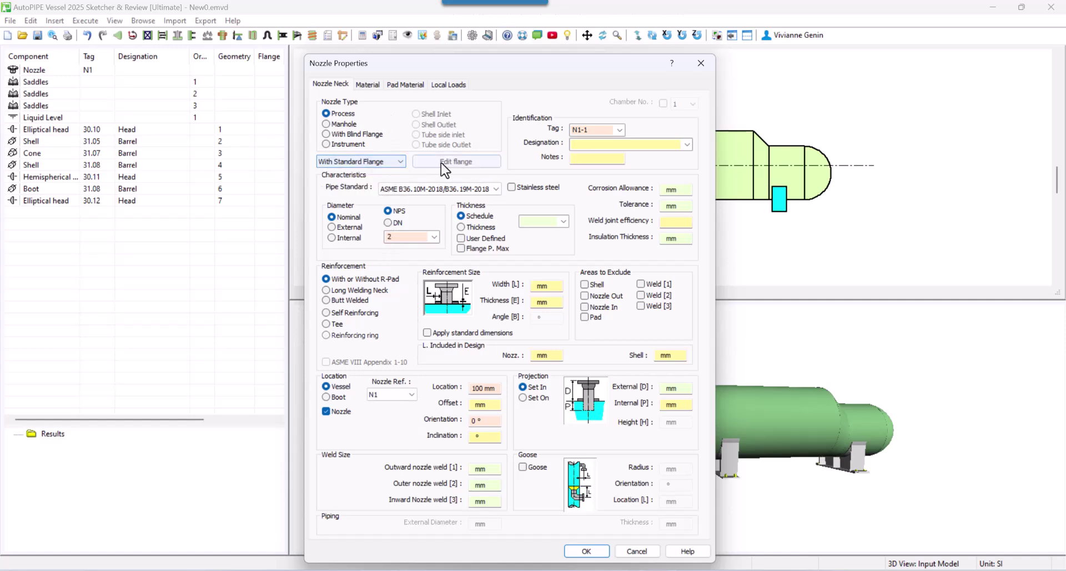
{"action": "left_click", "coordinate": [492, 159]}
{"action": "left_click", "coordinate": [492, 169]}
{"action": "left_click", "coordinate": [465, 186]}
{"action": "left_click", "coordinate": [465, 186]}
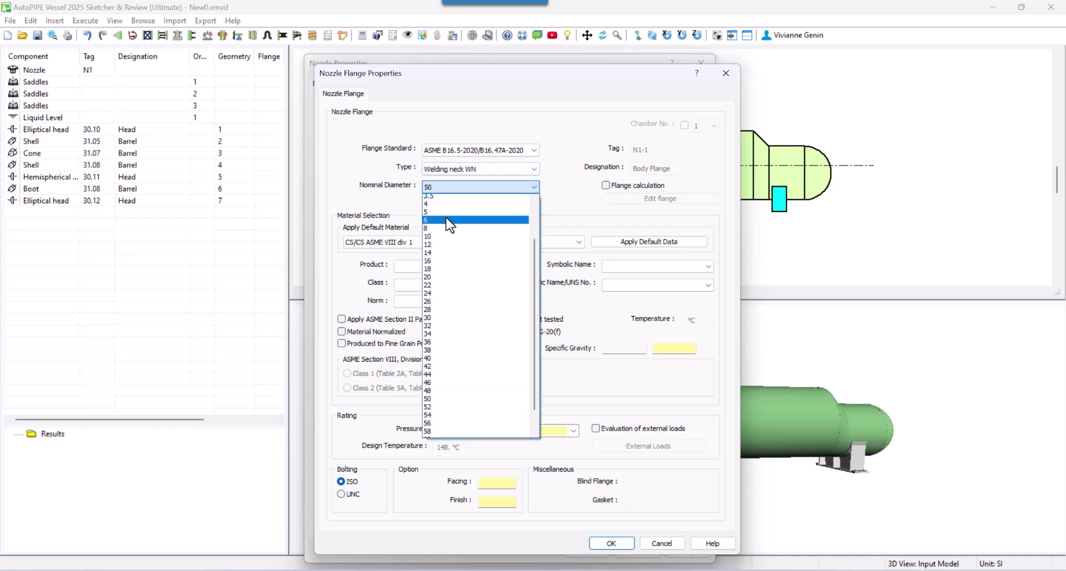
{"action": "left_click", "coordinate": [438, 238]}
{"action": "left_click", "coordinate": [577, 242]}
{"action": "left_click", "coordinate": [500, 252]}
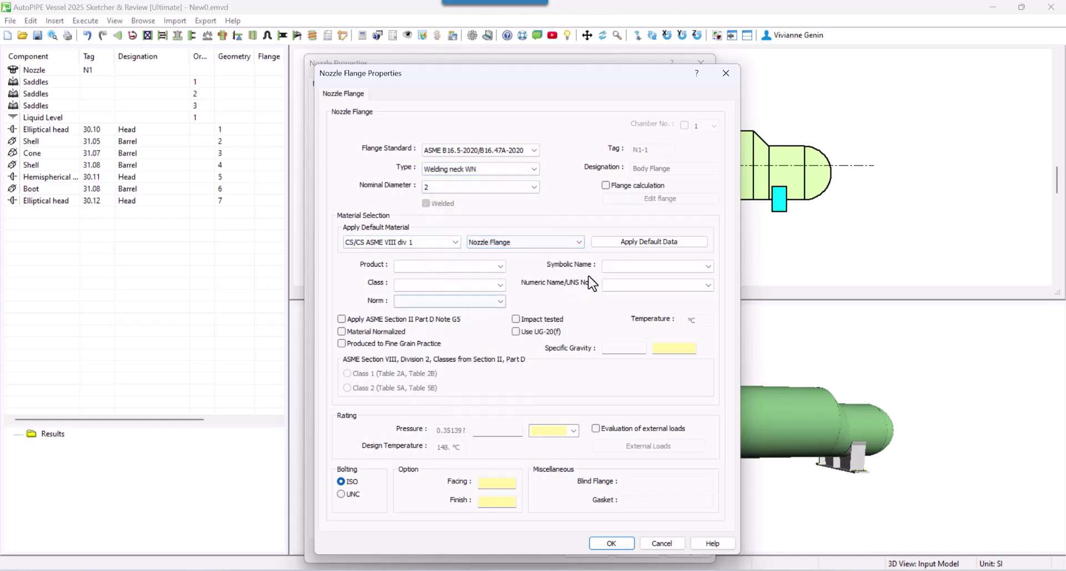
{"action": "left_click", "coordinate": [683, 240]}
{"action": "left_click", "coordinate": [611, 543]}
- Apply default Nozzle Neck and Nozzle Pad materials and create nozzle N1-1
{"action": "left_click", "coordinate": [367, 83]}
{"action": "left_click", "coordinate": [508, 128]}
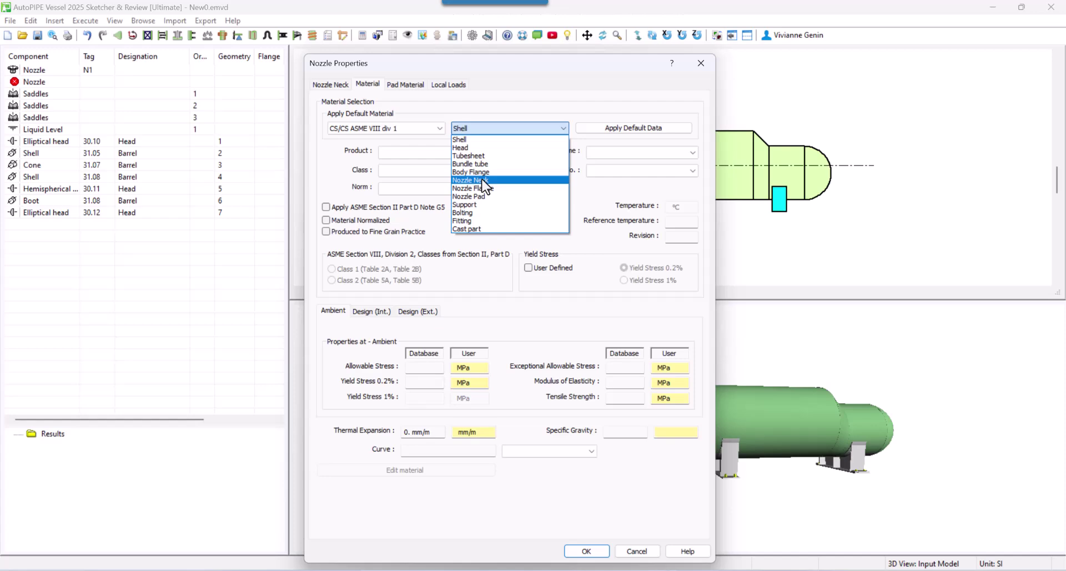
{"action": "left_click", "coordinate": [555, 188]}
{"action": "left_click", "coordinate": [405, 84]}
{"action": "left_click", "coordinate": [499, 128]}
{"action": "left_click", "coordinate": [481, 197]}
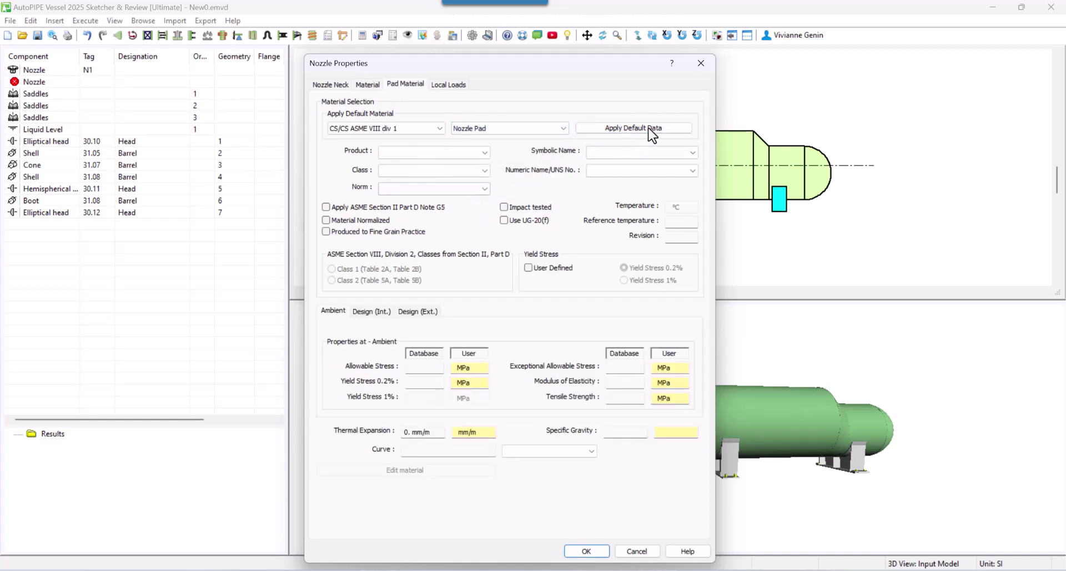
{"action": "left_click", "coordinate": [643, 128]}
{"action": "left_click", "coordinate": [586, 551]}
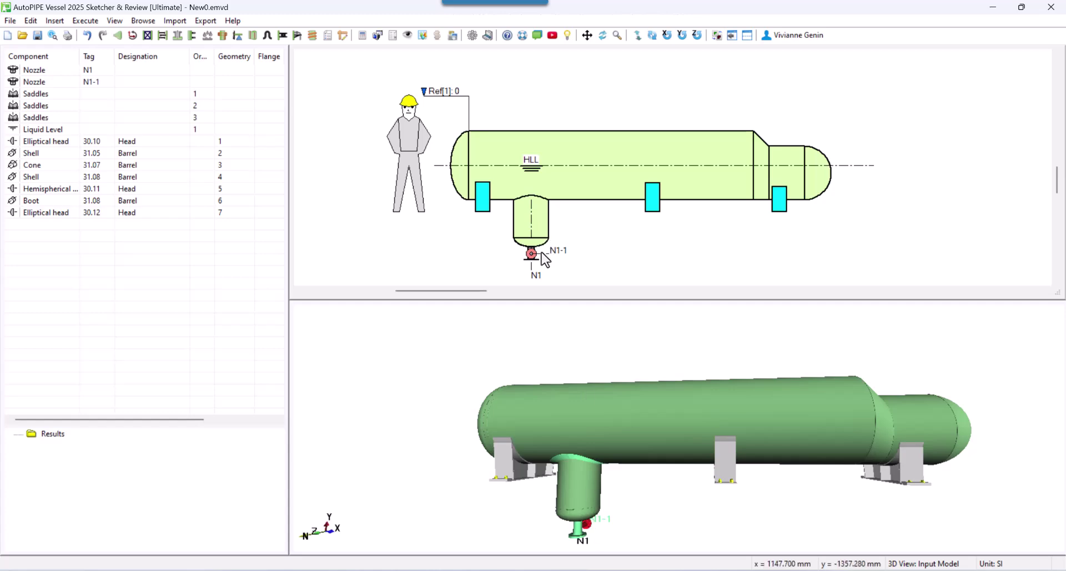
- Set nozzle N1-1's orientation to 90° and orbit the 3D view to check it
{"action": "double_click", "coordinate": [89, 81]}
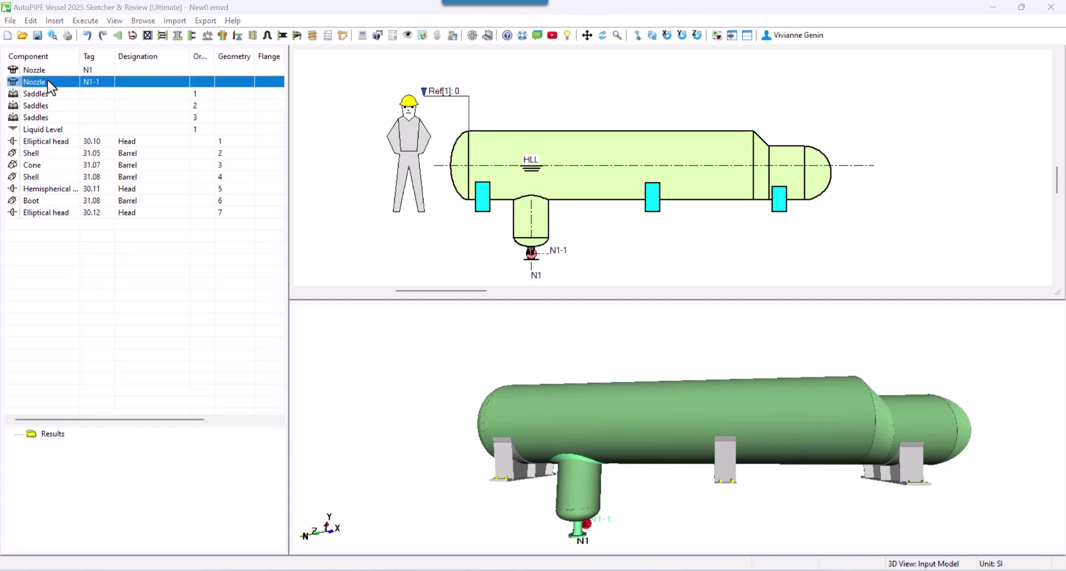
{"action": "left_click", "coordinate": [474, 421]}
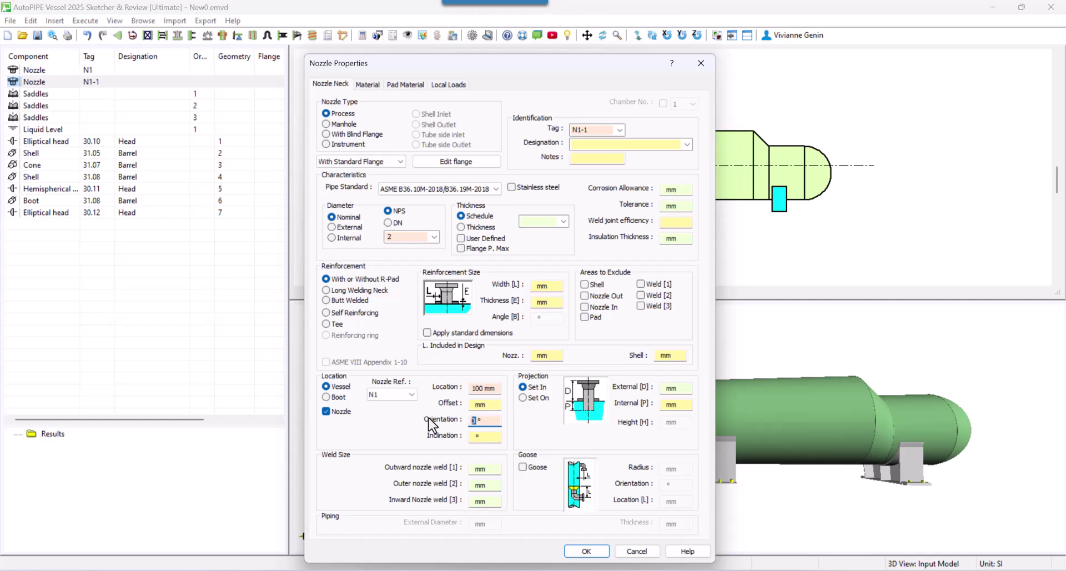
{"action": "type", "text": "90"}
{"action": "key", "text": "Return"}
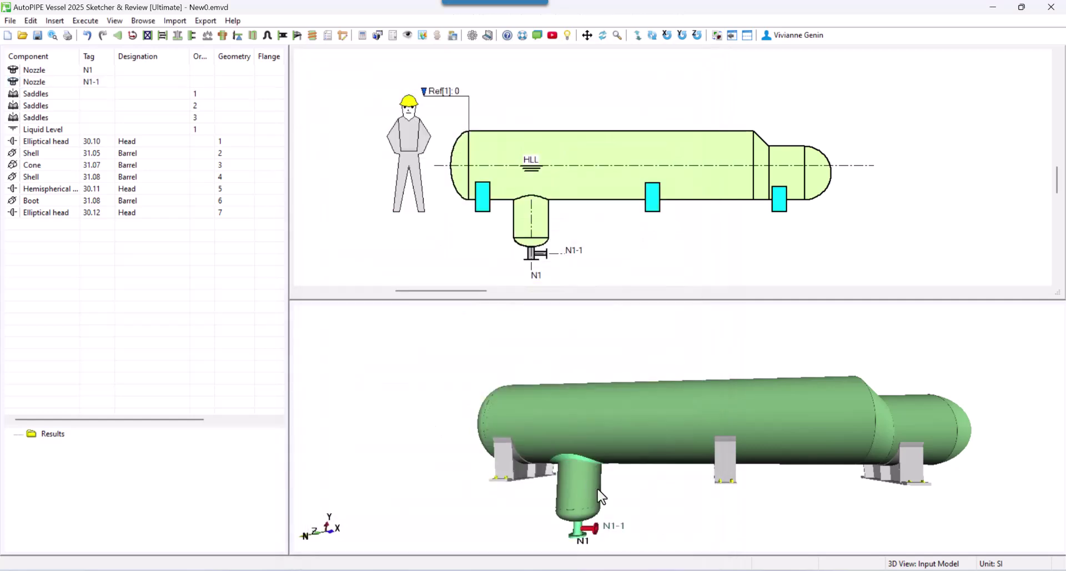
{"action": "mouse_move", "coordinate": [742, 543]}
{"action": "middle_mouse_down"}
{"action": "mouse_move", "coordinate": [764, 440]}
{"action": "mouse_move", "coordinate": [651, 483]}
{"action": "mouse_move", "coordinate": [588, 545]}
{"action": "middle_mouse_up"}
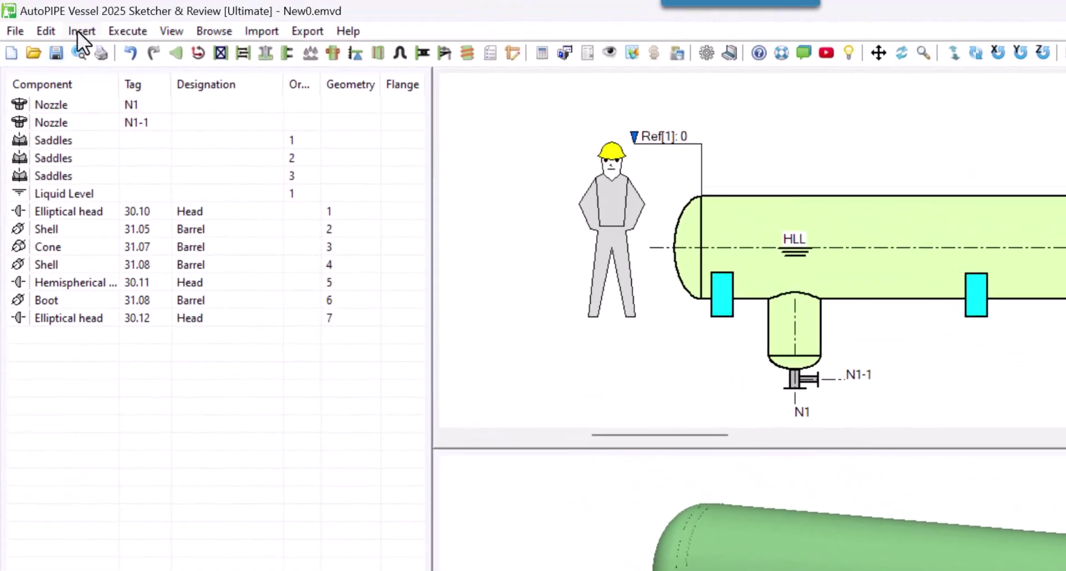
- Define manhole M2: NPS 20, 20 mm thickness, location 7000 mm, external projection 92
{"action": "left_click", "coordinate": [78, 31]}
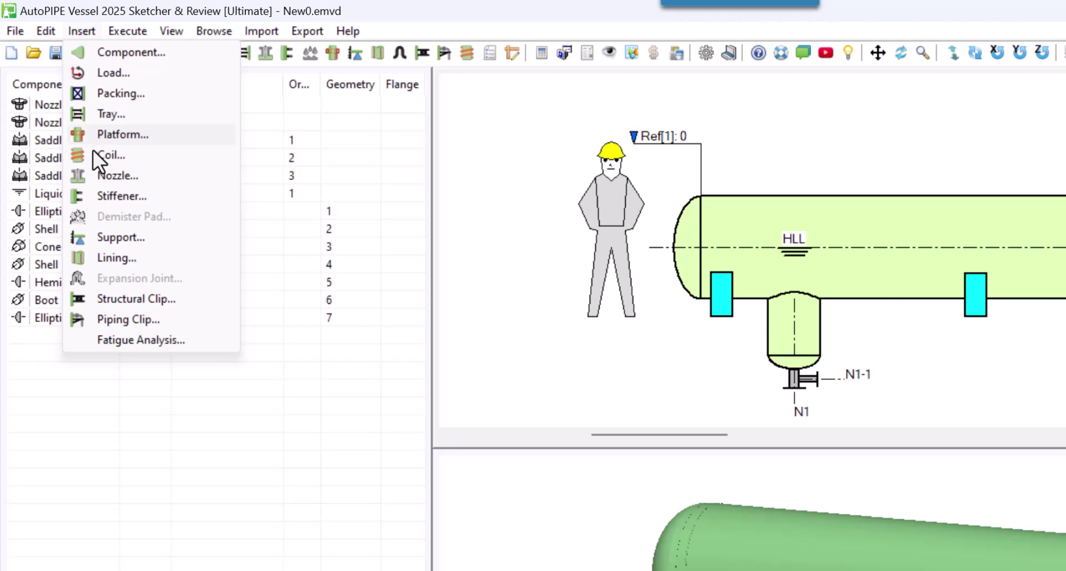
{"action": "left_click", "coordinate": [111, 173]}
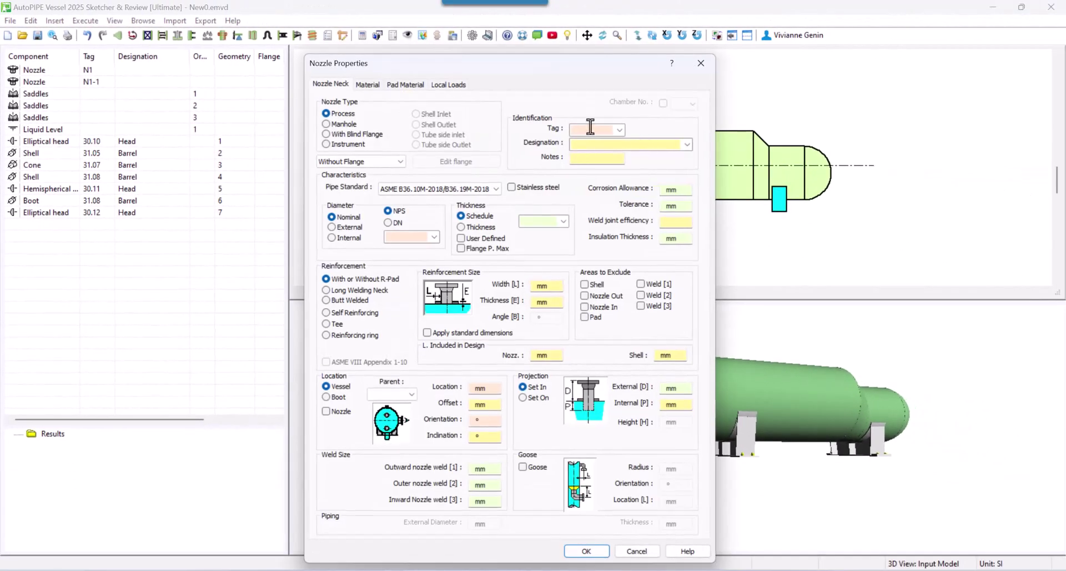
{"action": "left_click", "coordinate": [326, 124]}
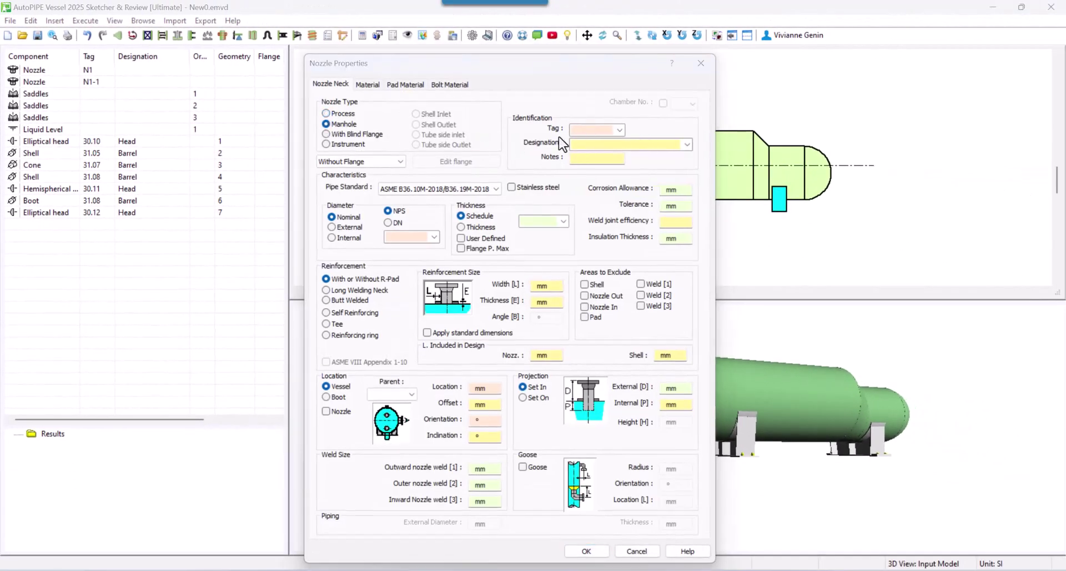
{"action": "left_click", "coordinate": [600, 130]}
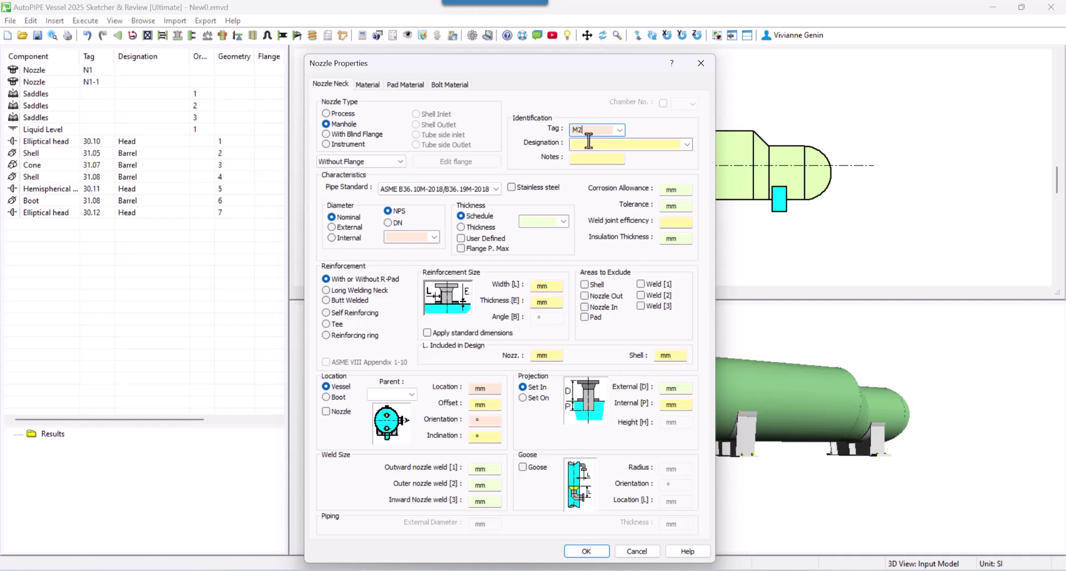
{"action": "left_click", "coordinate": [434, 237]}
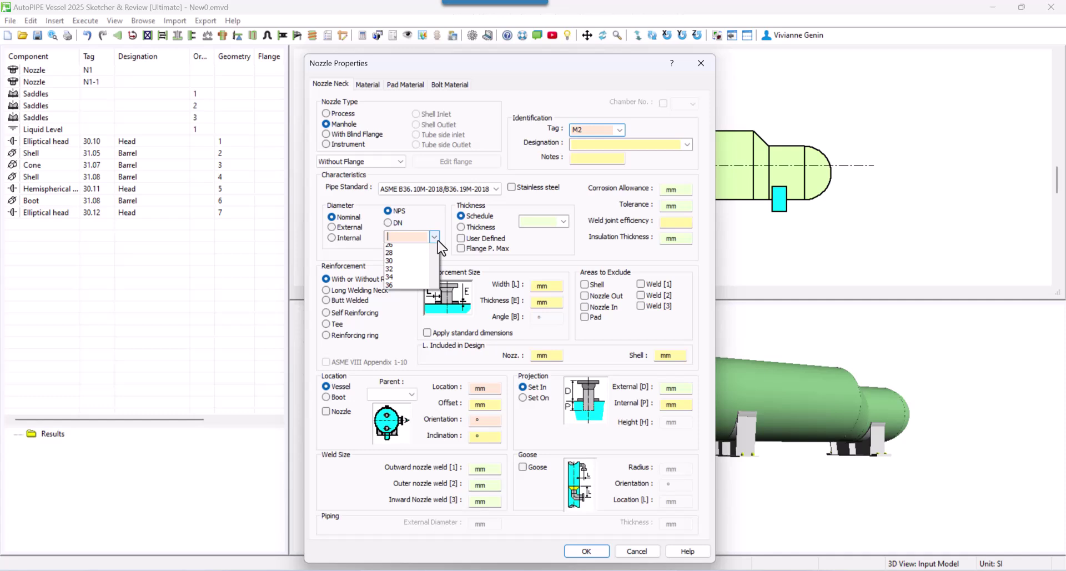
{"action": "left_click", "coordinate": [410, 418]}
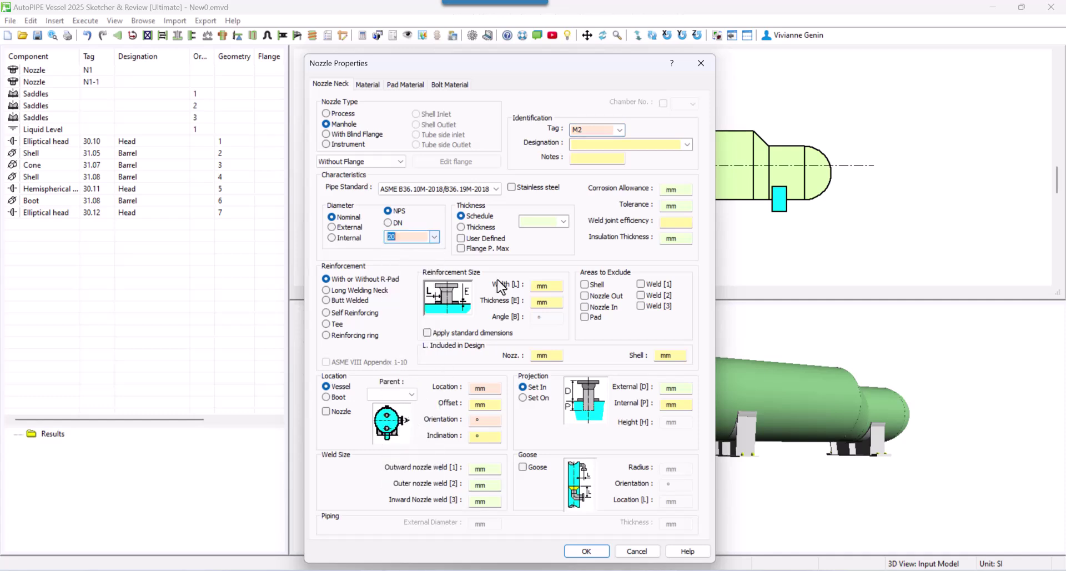
{"action": "left_click", "coordinate": [532, 222]}
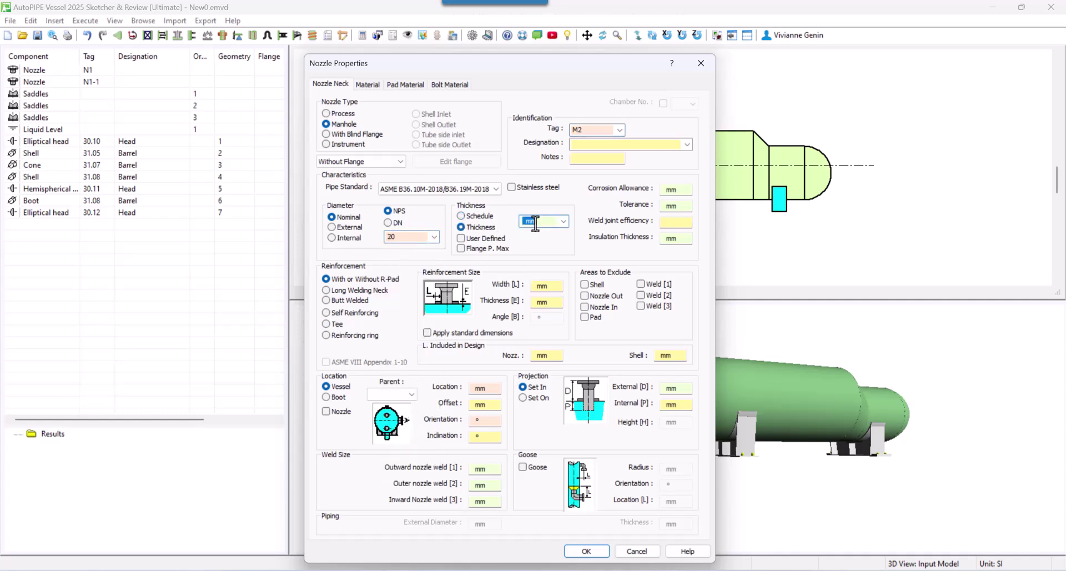
{"action": "left_click", "coordinate": [487, 388]}
{"action": "type", "text": "7000"}
{"action": "left_click", "coordinate": [681, 386]}
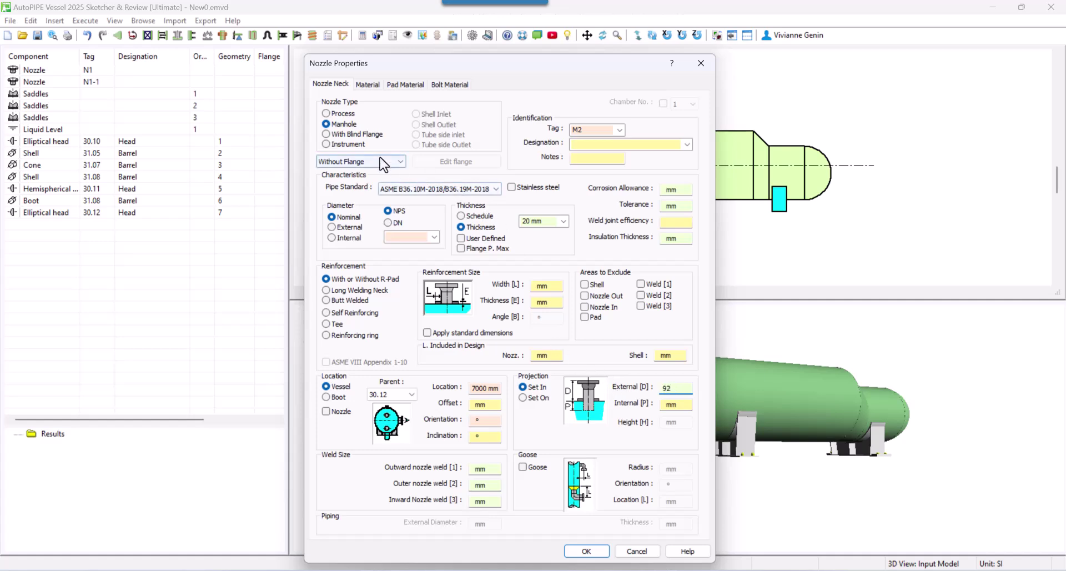
- Give M2 a standard welding neck flange, size 20, with default Nozzle Flange material
{"action": "left_click", "coordinate": [361, 161]}
{"action": "left_click", "coordinate": [347, 182]}
{"action": "left_click", "coordinate": [460, 167]}
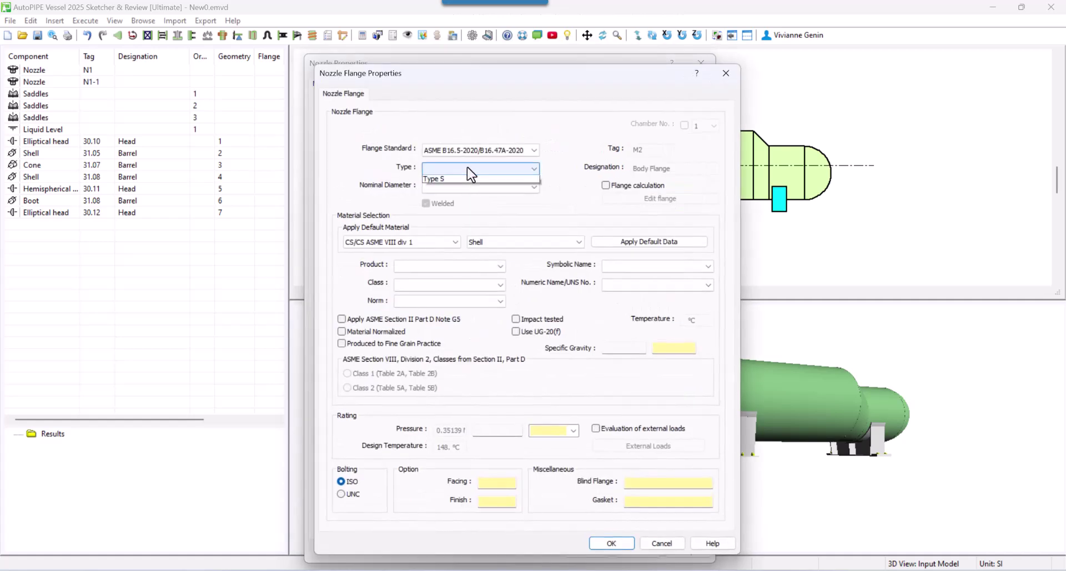
{"action": "left_click", "coordinate": [477, 187]}
{"action": "left_click", "coordinate": [511, 344]}
{"action": "left_click", "coordinate": [524, 242]}
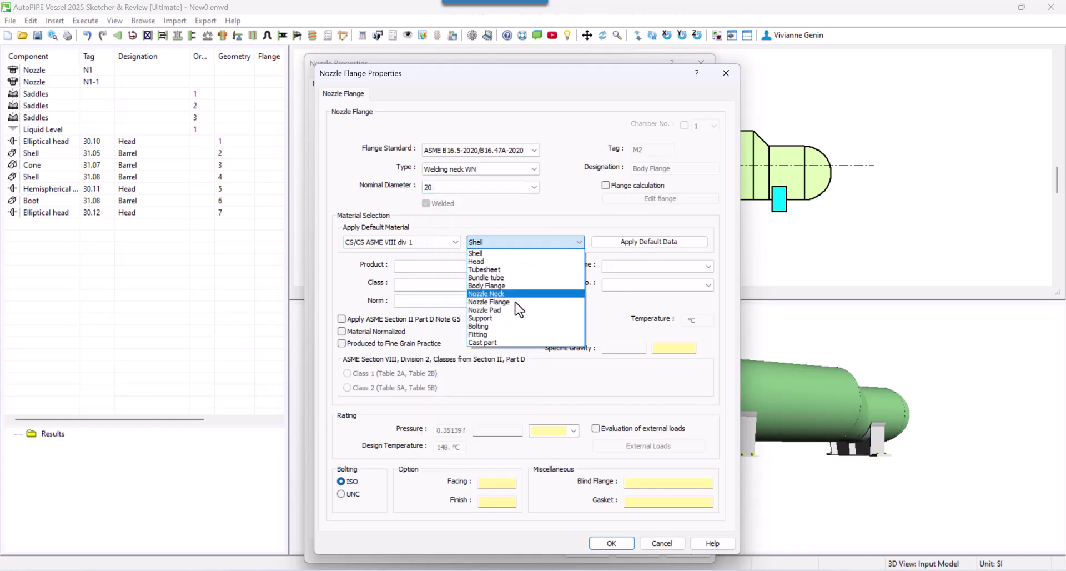
{"action": "left_click", "coordinate": [516, 304]}
{"action": "left_click", "coordinate": [649, 241]}
{"action": "left_click", "coordinate": [611, 543]}
- Apply default neck and pad materials, create manhole M2, and orbit to inspect it
{"action": "left_click", "coordinate": [367, 83]}
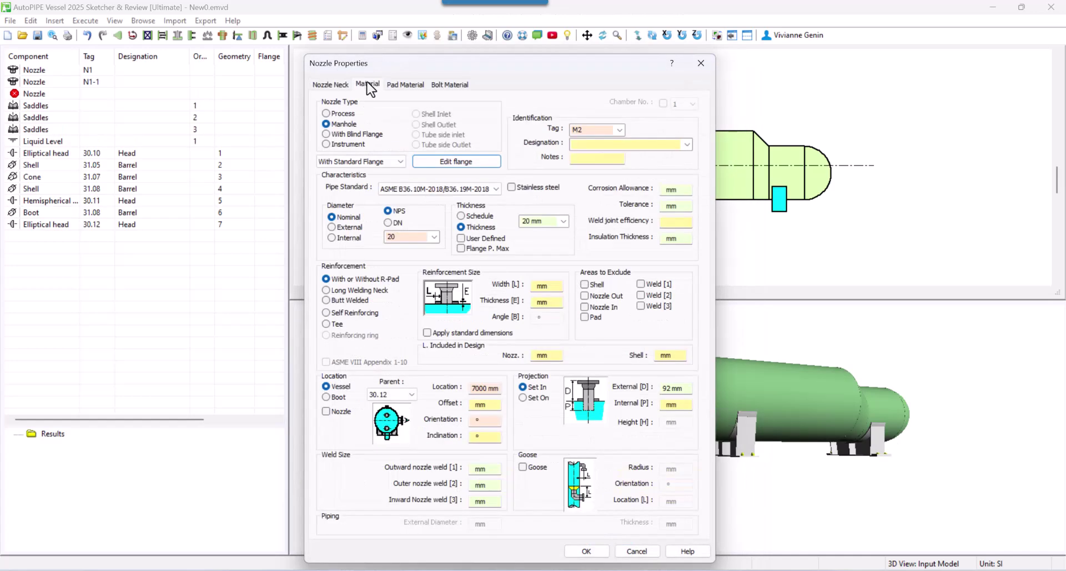
{"action": "left_click", "coordinate": [474, 128]}
{"action": "left_click", "coordinate": [478, 183]}
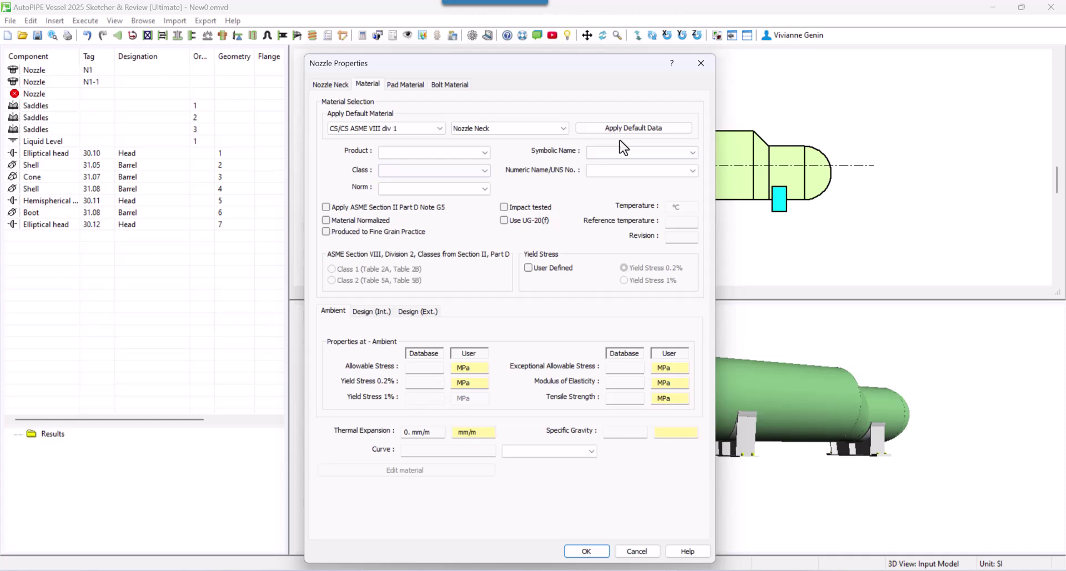
{"action": "left_click", "coordinate": [633, 128]}
{"action": "left_click", "coordinate": [405, 84]}
{"action": "left_click", "coordinate": [632, 128]}
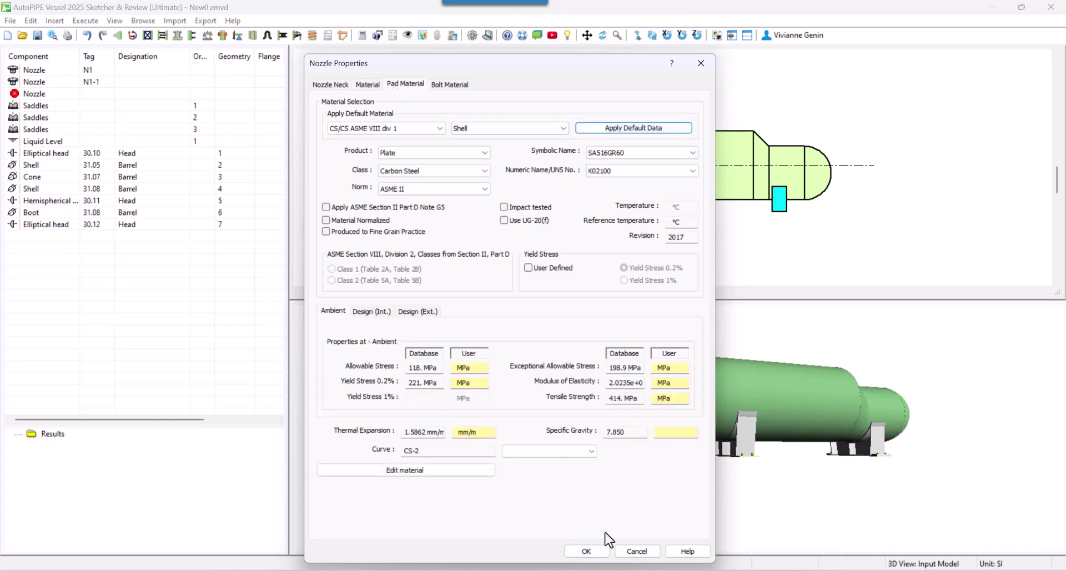
{"action": "left_click", "coordinate": [586, 551]}
{"action": "left_click_drag", "start_coordinate": [625, 402], "coordinate": [559, 425]}
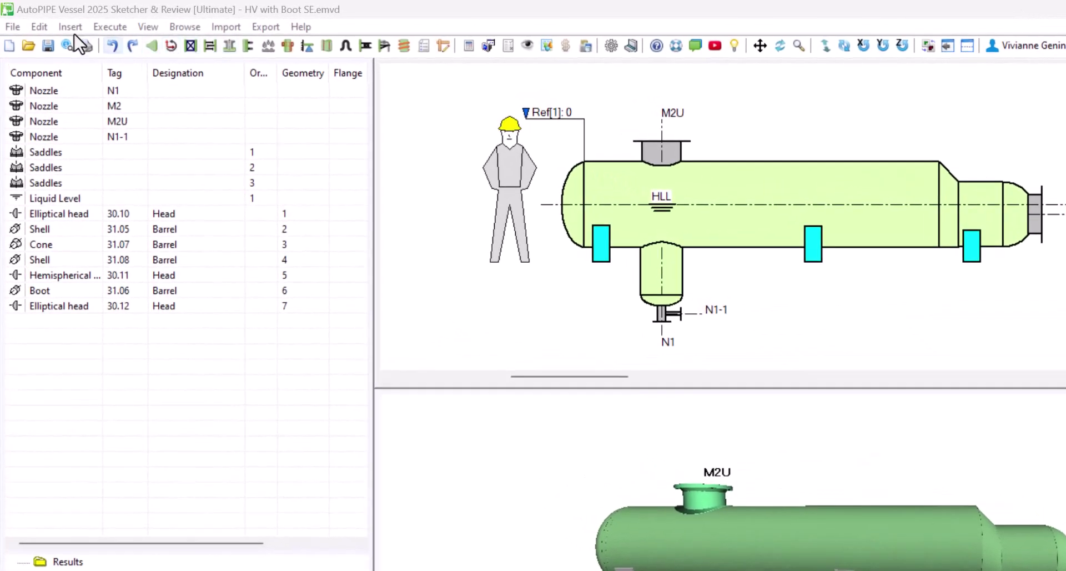
- Define Outlet nozzle L2a: NPS 2, location 5200 mm, offset 150 mm, orientation 90°
{"action": "left_click", "coordinate": [69, 28]}
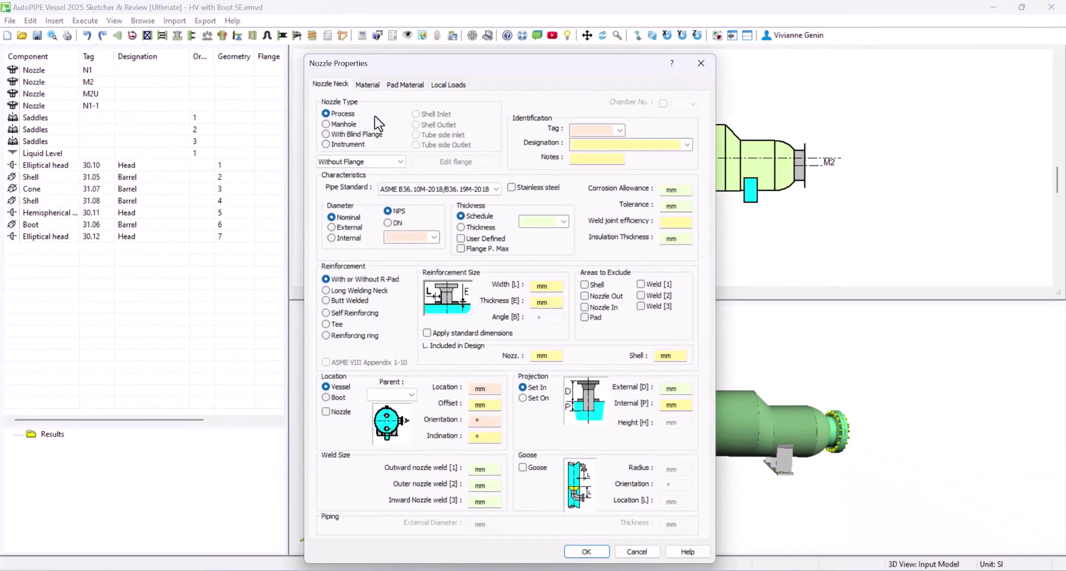
{"action": "left_click", "coordinate": [592, 131]}
{"action": "left_click", "coordinate": [687, 144]}
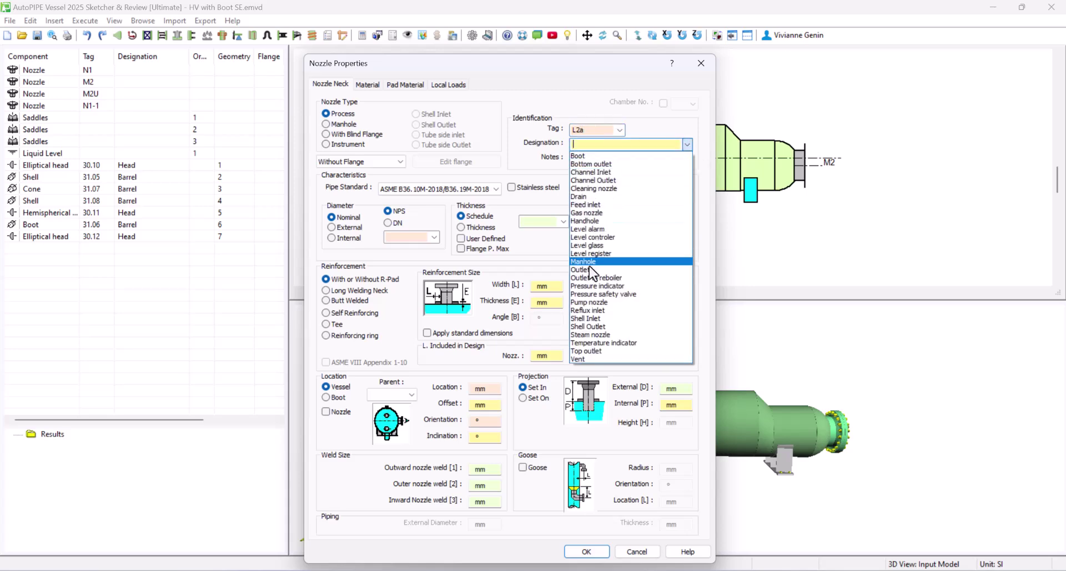
{"action": "left_click", "coordinate": [591, 278]}
{"action": "left_click", "coordinate": [434, 236]}
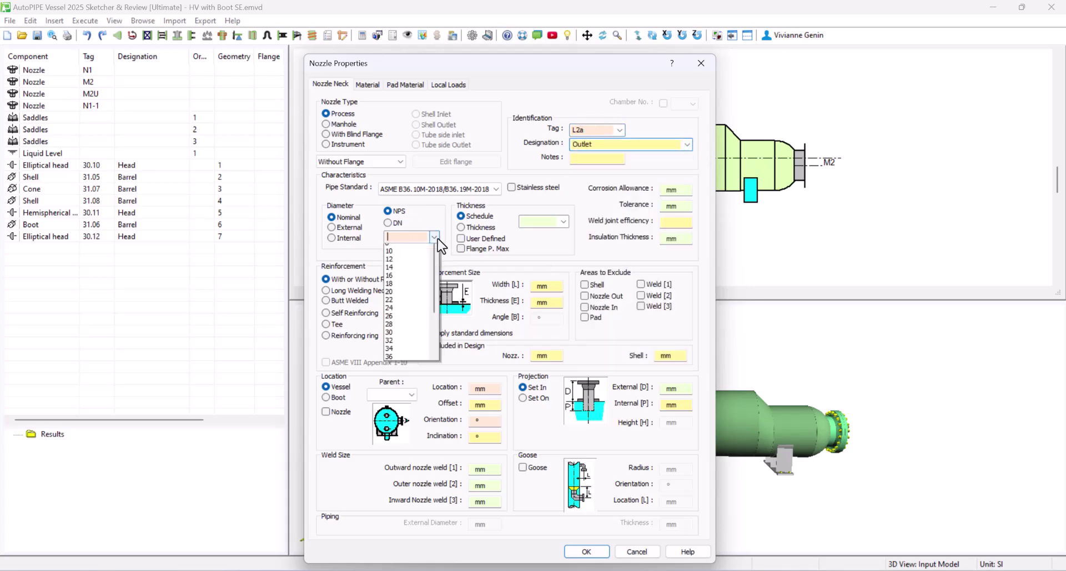
{"action": "left_click", "coordinate": [392, 313]}
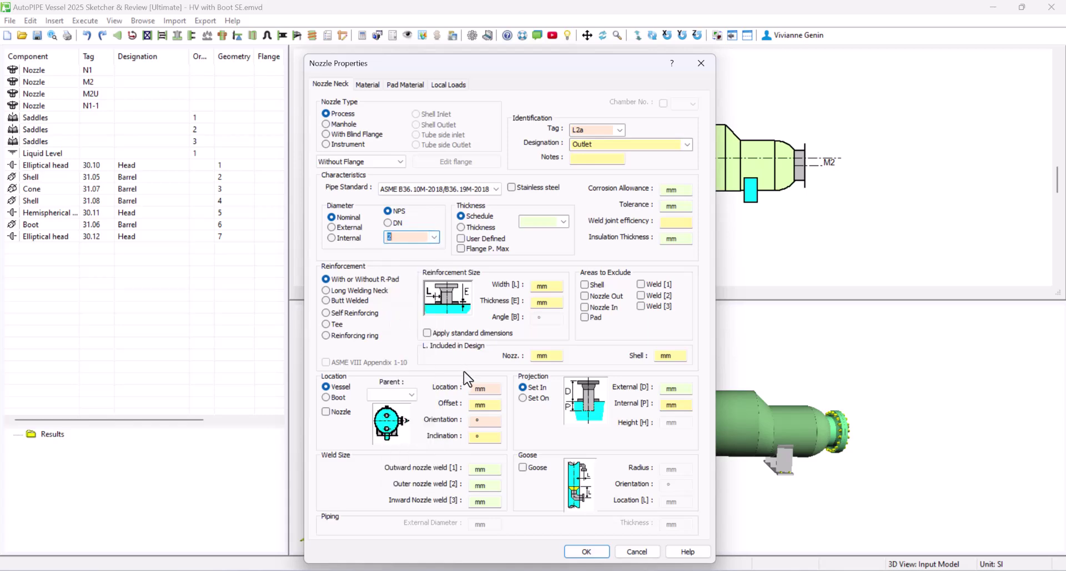
{"action": "left_click", "coordinate": [489, 392]}
{"action": "key", "text": "Tab"}
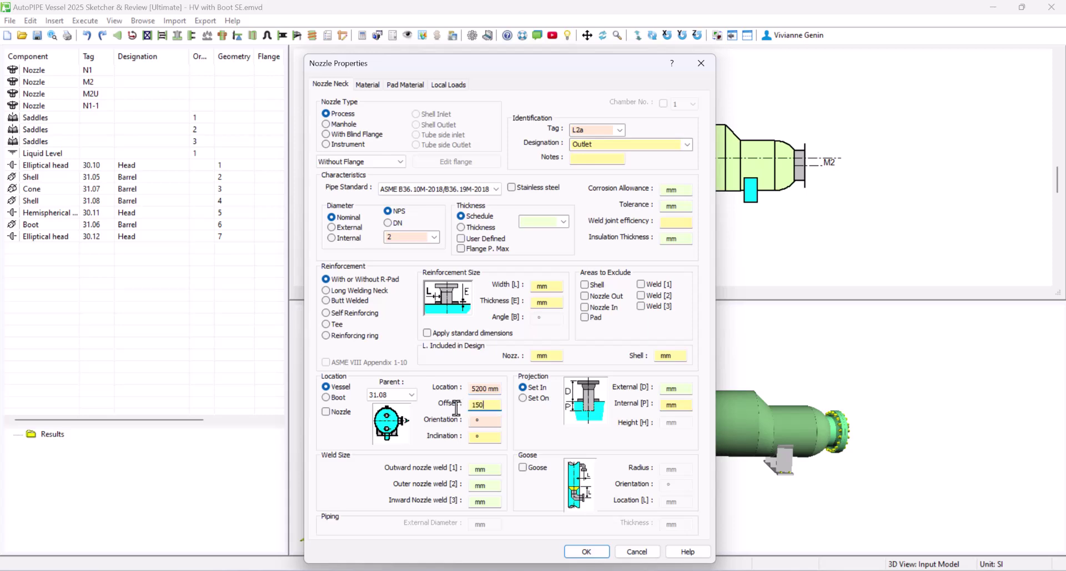
{"action": "key", "text": "Tab"}
{"action": "type", "text": "90"}
- Give L2a a standard welding neck flange, size 2, with default Nozzle Flange material
{"action": "left_click", "coordinate": [383, 161]}
{"action": "left_click", "coordinate": [373, 183]}
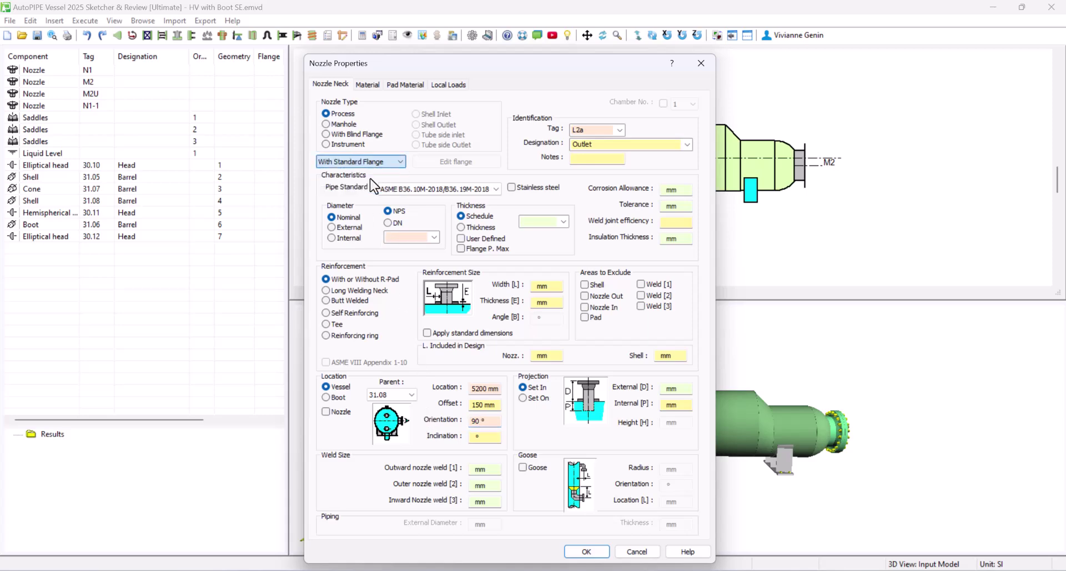
{"action": "left_click", "coordinate": [452, 162]}
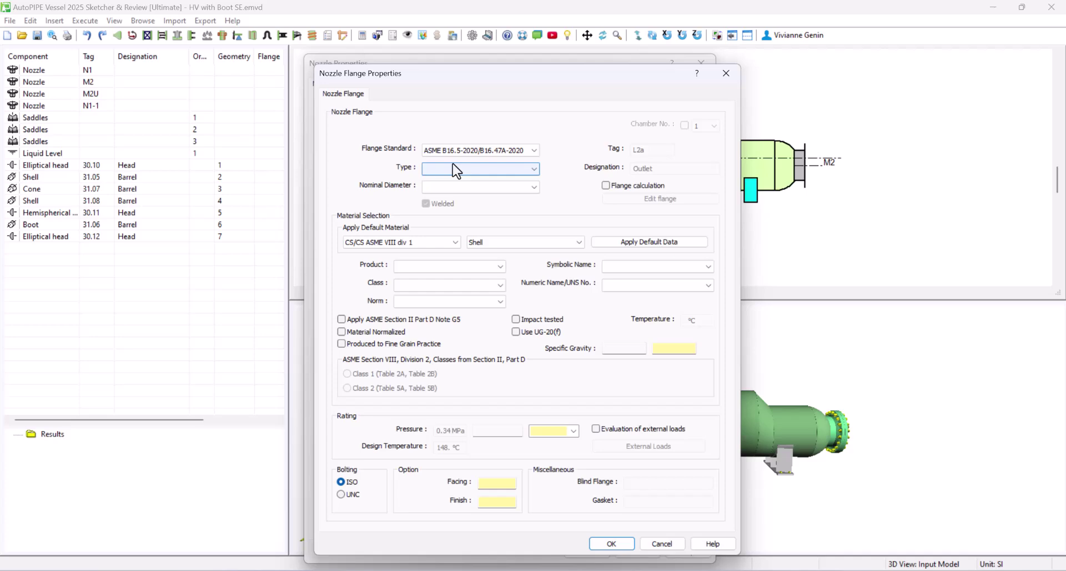
{"action": "left_click", "coordinate": [452, 169]}
{"action": "left_click", "coordinate": [455, 190]}
{"action": "left_click", "coordinate": [462, 186]}
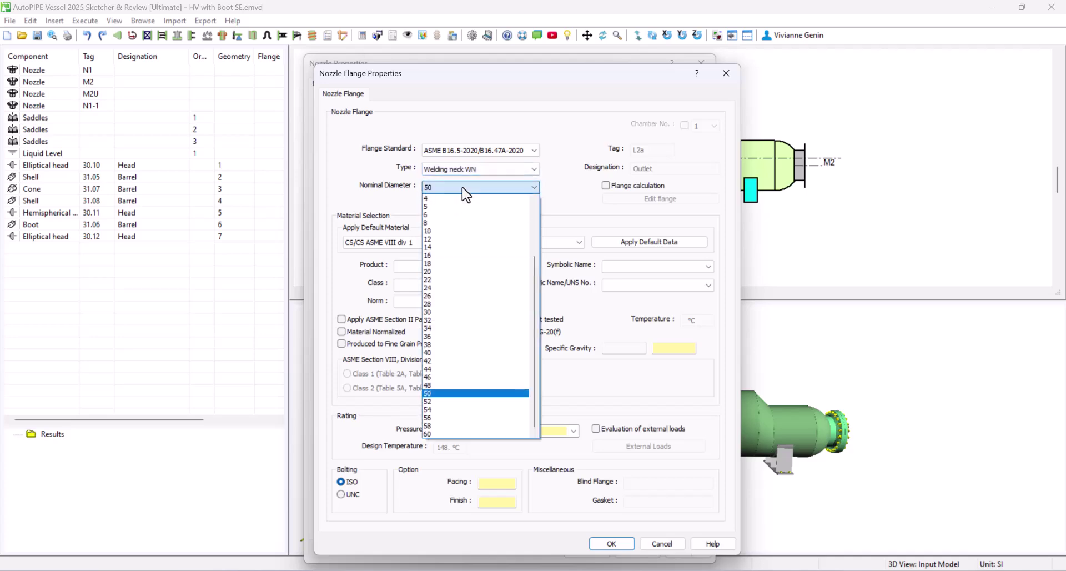
{"action": "scroll", "coordinate": [443, 226], "scroll_direction": "up", "scroll_amount": 2}
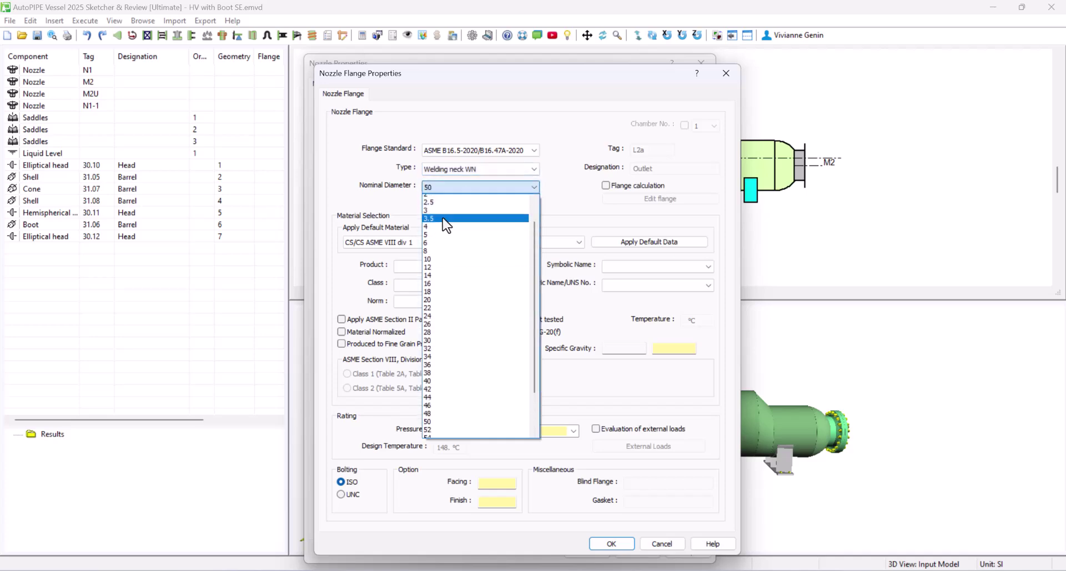
{"action": "scroll", "coordinate": [441, 222], "scroll_direction": "up", "scroll_amount": 1}
{"action": "left_click", "coordinate": [438, 218]}
{"action": "left_click", "coordinate": [524, 242]}
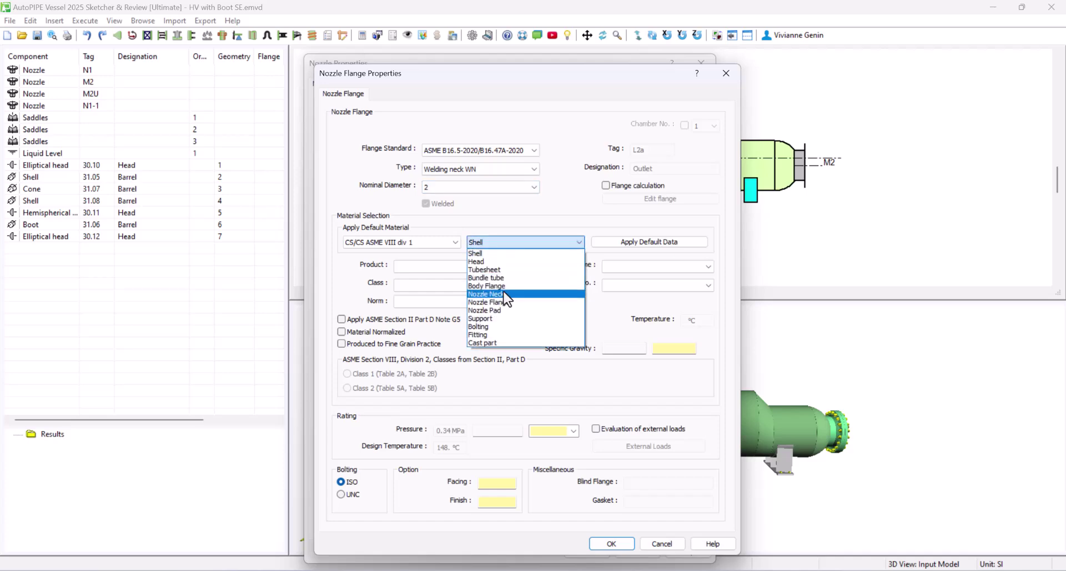
{"action": "left_click", "coordinate": [504, 302]}
{"action": "left_click", "coordinate": [677, 242]}
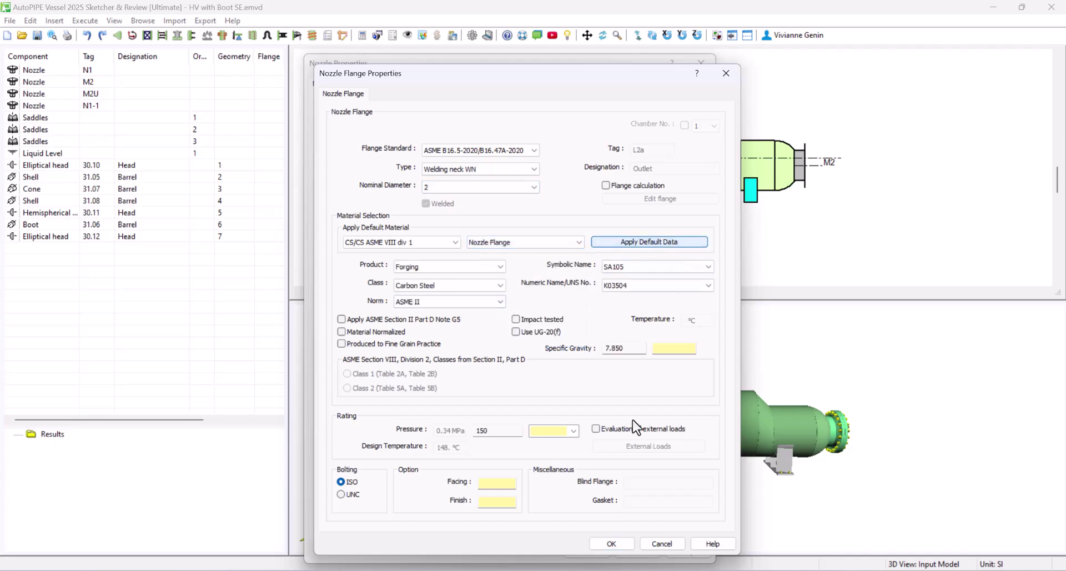
{"action": "left_click", "coordinate": [610, 542]}
- Apply default Nozzle Neck and Nozzle Pad materials and create nozzle L2a
{"action": "left_click", "coordinate": [367, 84]}
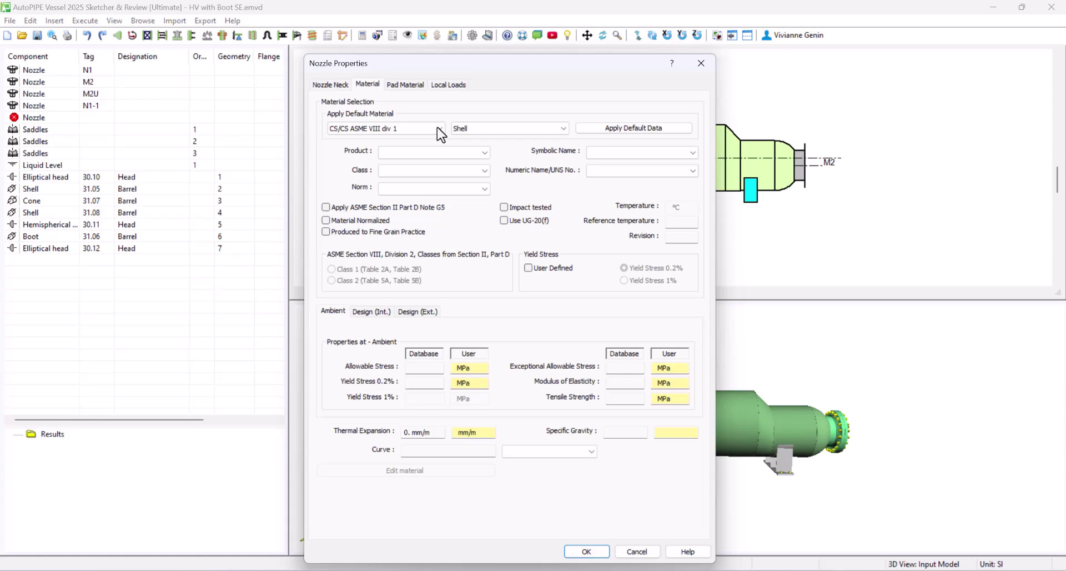
{"action": "left_click", "coordinate": [488, 129]}
{"action": "left_click", "coordinate": [471, 171]}
{"action": "left_click", "coordinate": [581, 128]}
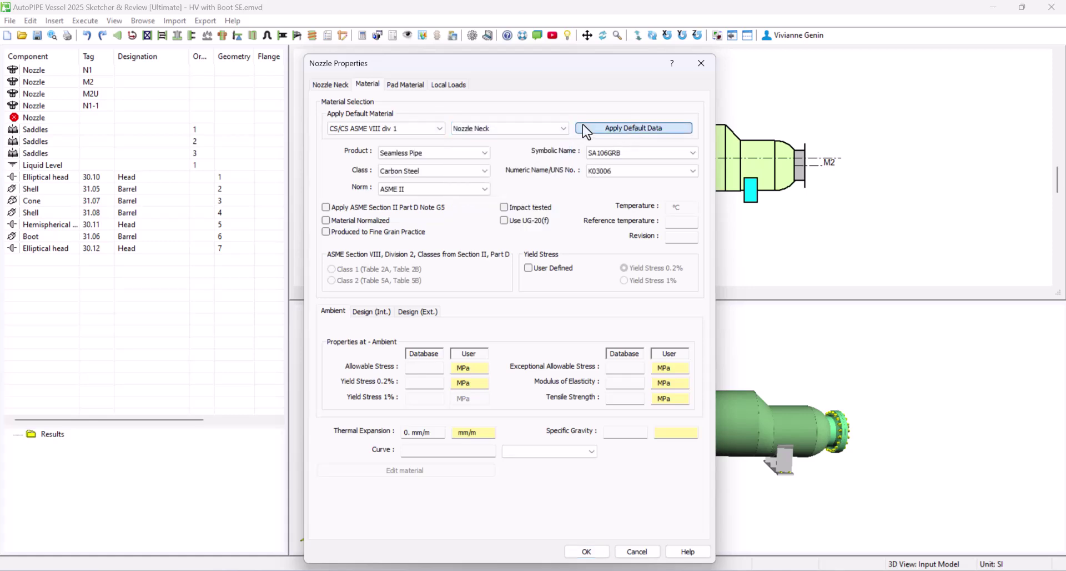
{"action": "left_click", "coordinate": [406, 84]}
{"action": "left_click", "coordinate": [489, 128]}
{"action": "left_click", "coordinate": [497, 202]}
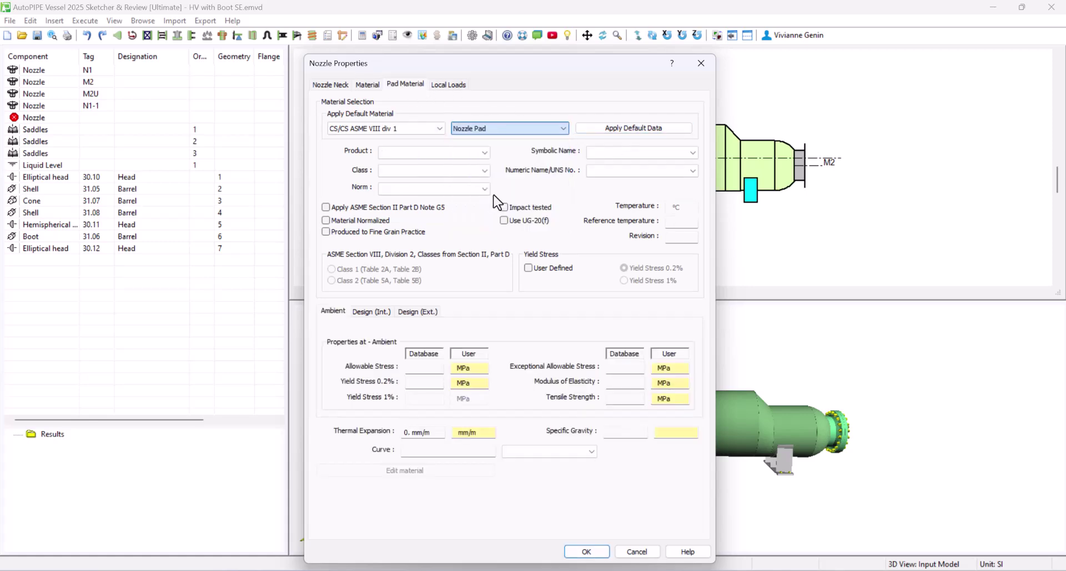
{"action": "left_click", "coordinate": [633, 128]}
{"action": "left_click", "coordinate": [586, 551]}
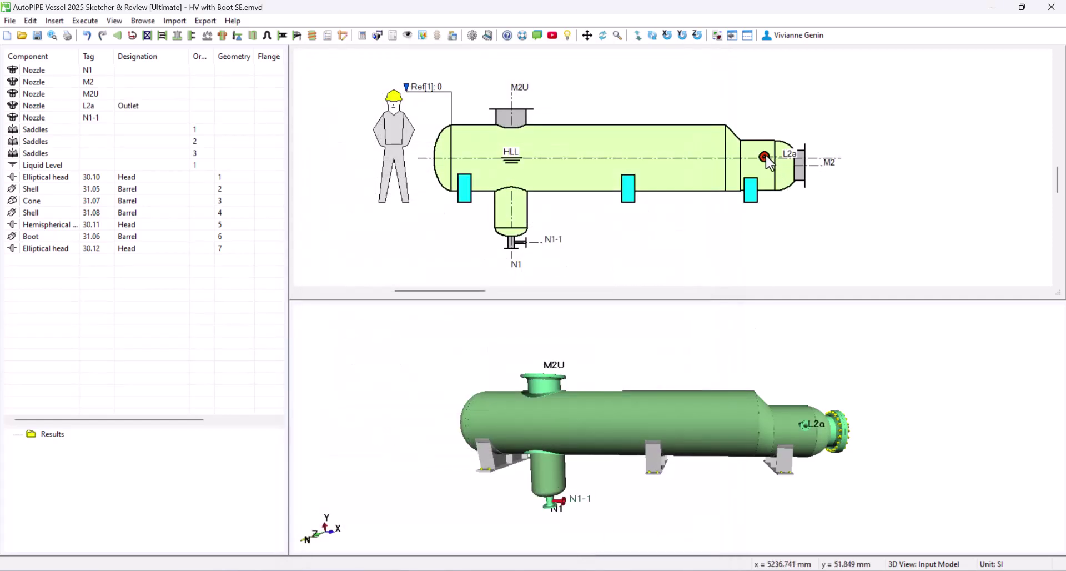
- Copy nozzle L2a as L2b with the offset changed to -150 mm
{"action": "left_click", "coordinate": [25, 105]}
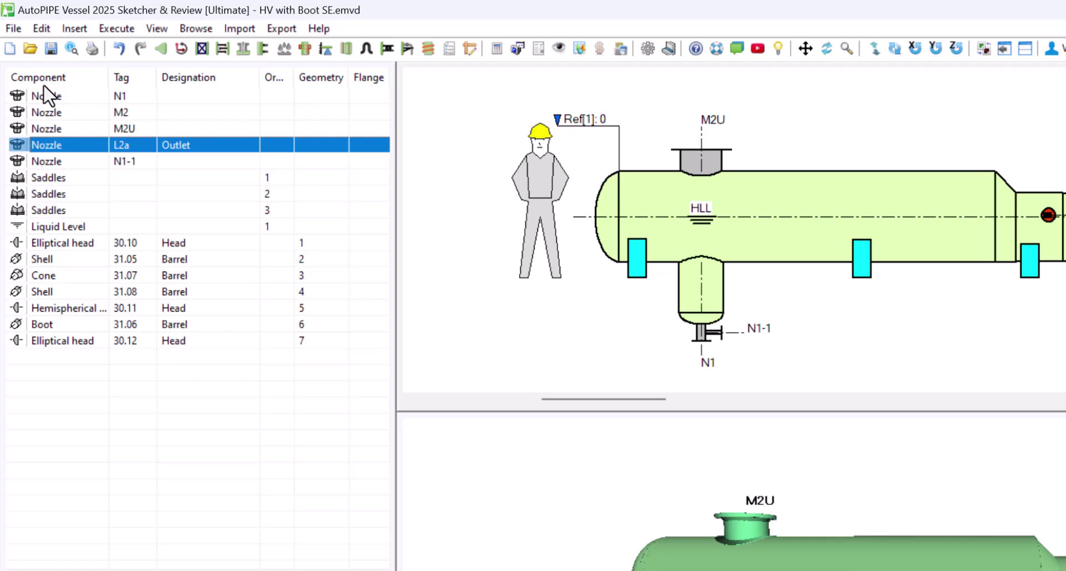
{"action": "left_click", "coordinate": [41, 25]}
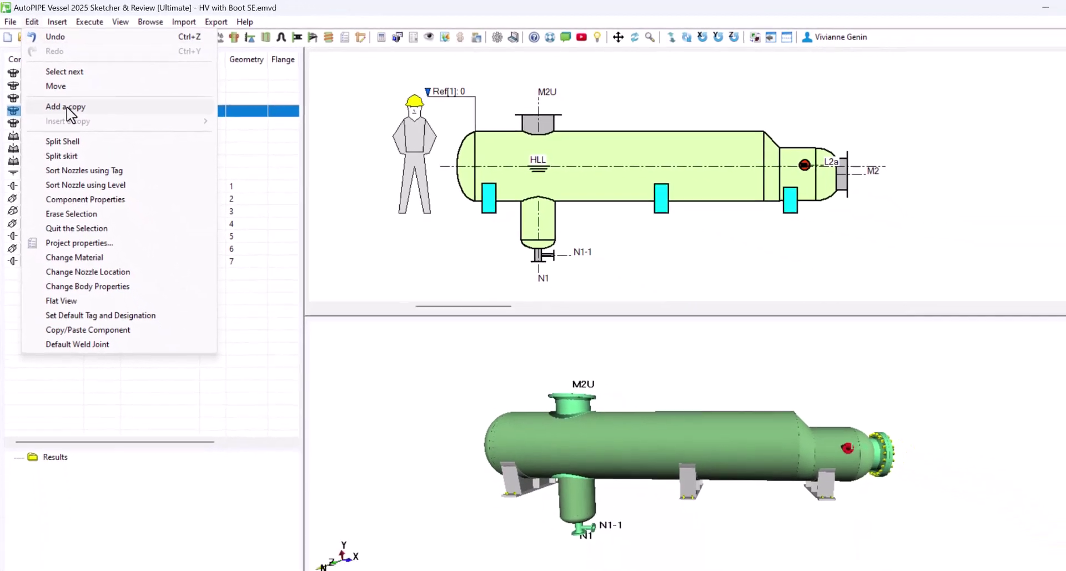
{"action": "left_click", "coordinate": [83, 136]}
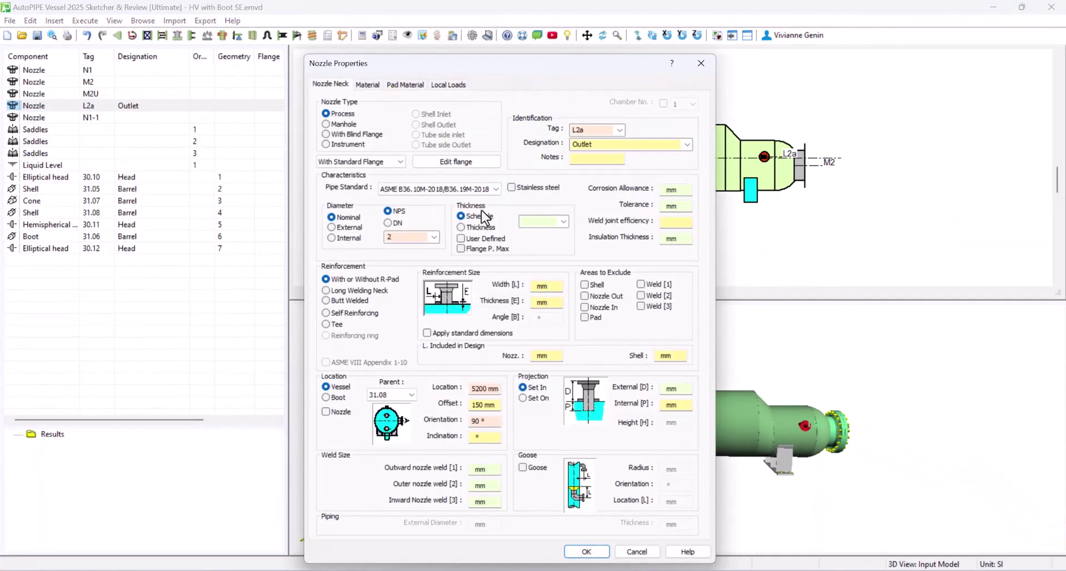
{"action": "double_click", "coordinate": [578, 130]}
{"action": "left_click", "coordinate": [473, 404]}
{"action": "type", "text": "-"}
{"action": "left_click", "coordinate": [602, 549]}
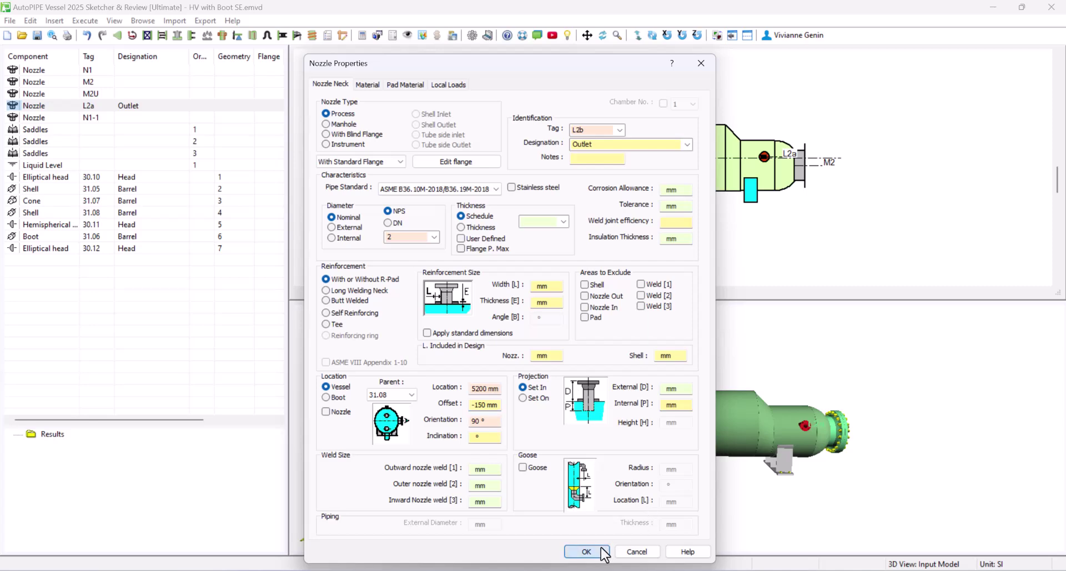
{"action": "left_click", "coordinate": [603, 550]}
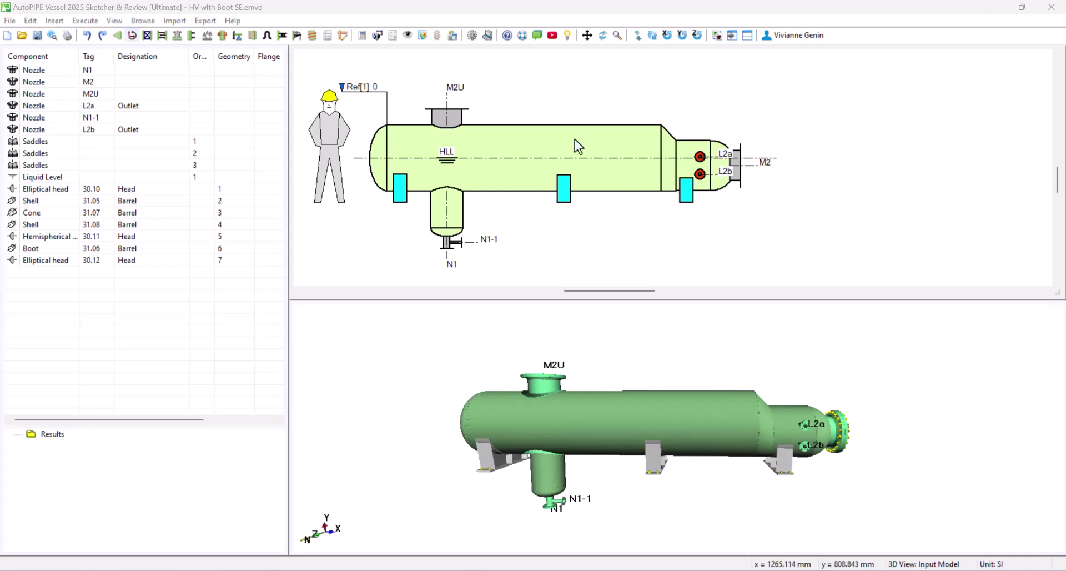
- Copy nozzle L2a, retag it V and clear the Outlet designation
{"action": "left_click", "coordinate": [47, 107]}
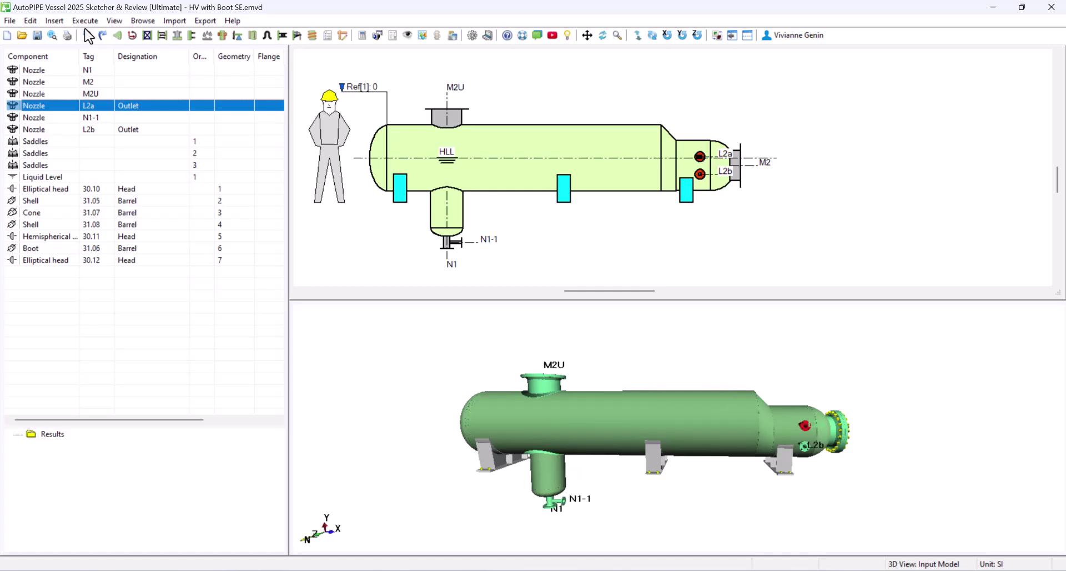
{"action": "left_click", "coordinate": [30, 21]}
{"action": "left_click", "coordinate": [49, 102]}
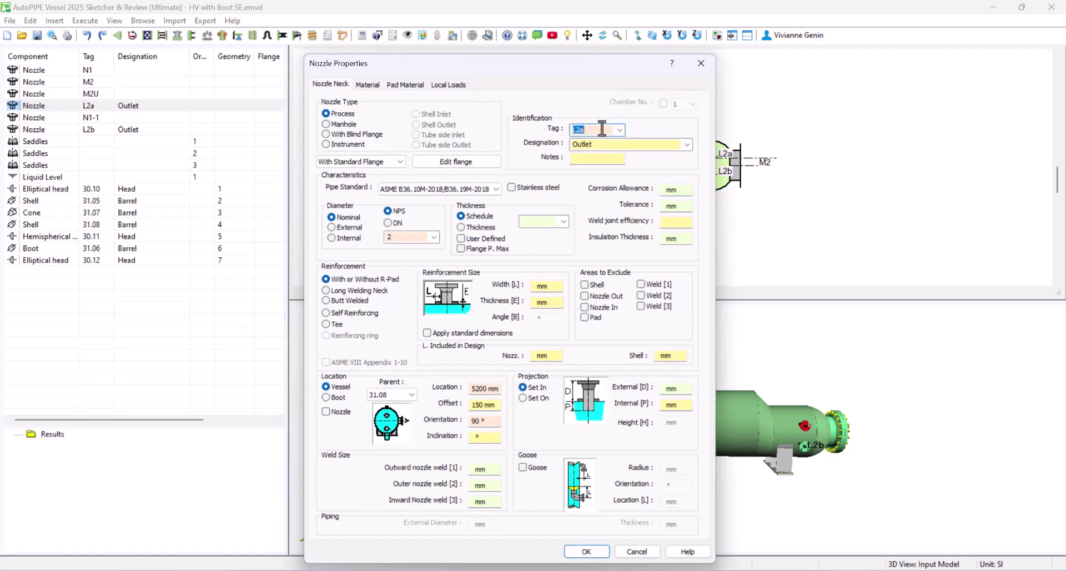
{"action": "type", "text": "V"}
{"action": "left_click", "coordinate": [652, 143]}
- Set nozzle V to location 3200 mm, orientation 0° and inclination 30°
{"action": "left_click", "coordinate": [473, 388]}
{"action": "double_click", "coordinate": [480, 404]}
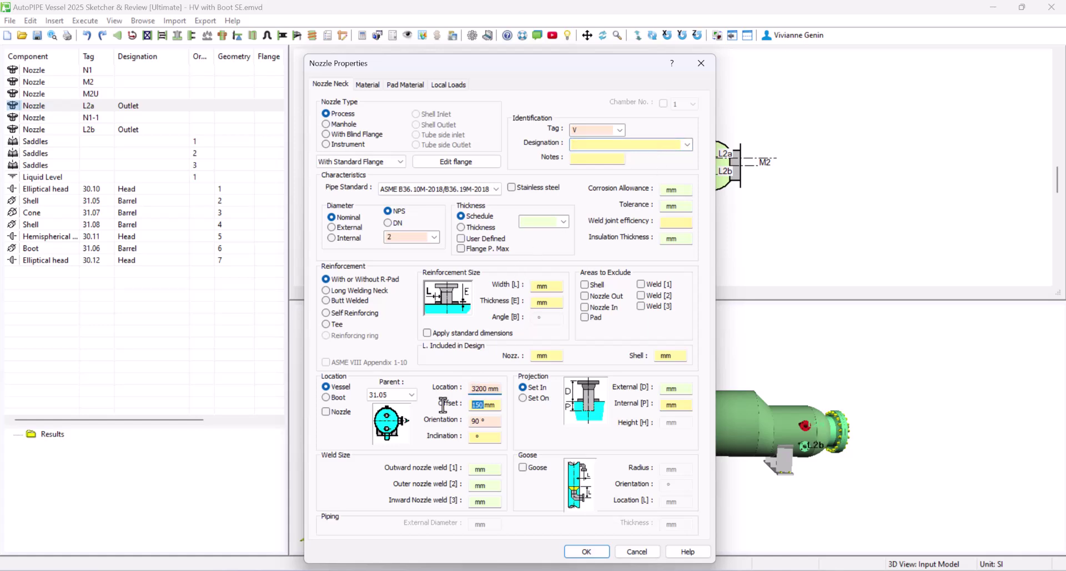
{"action": "left_click", "coordinate": [476, 421]}
{"action": "left_click", "coordinate": [472, 436]}
- Check the help for the inclination field, then create nozzle V
{"action": "left_click", "coordinate": [672, 63]}
{"action": "left_click", "coordinate": [475, 437]}
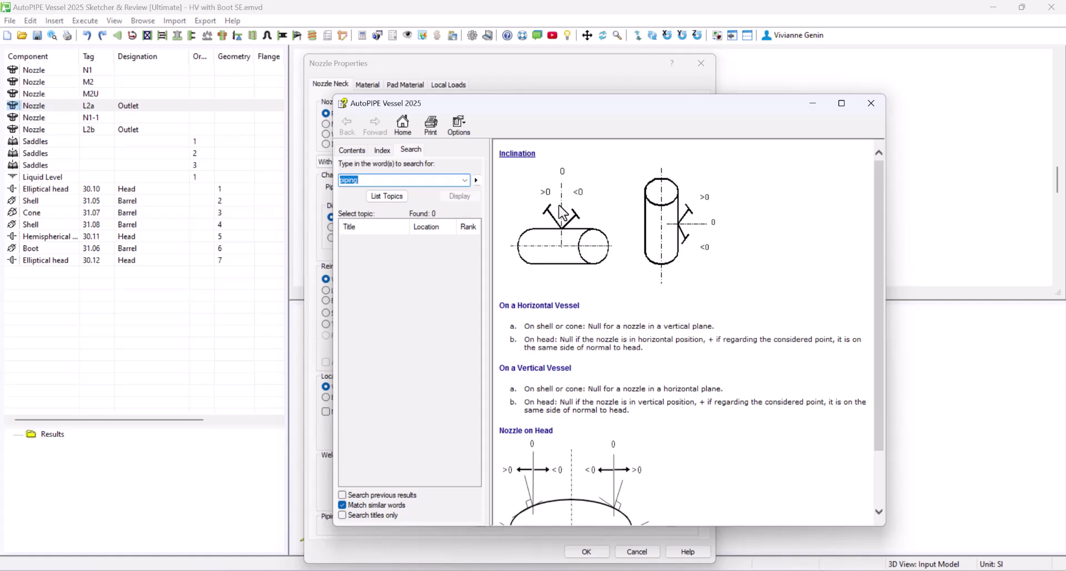
{"action": "left_click", "coordinate": [870, 103]}
{"action": "left_click", "coordinate": [586, 551]}
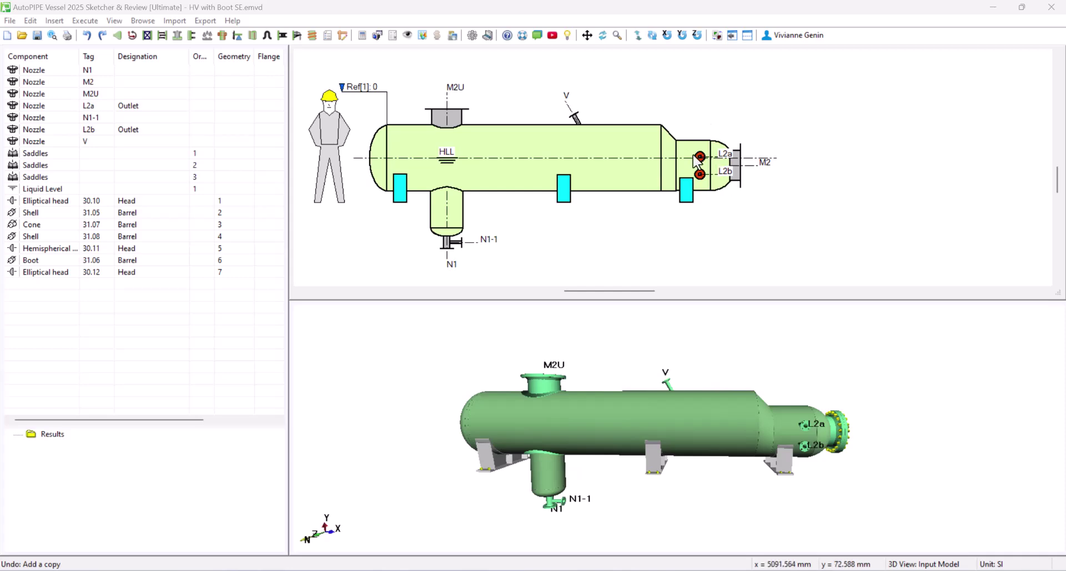
- Copy L2a as N4 with no designation, at 1972 mm on shell 31.05, 125° orientation
{"action": "left_click", "coordinate": [52, 105]}
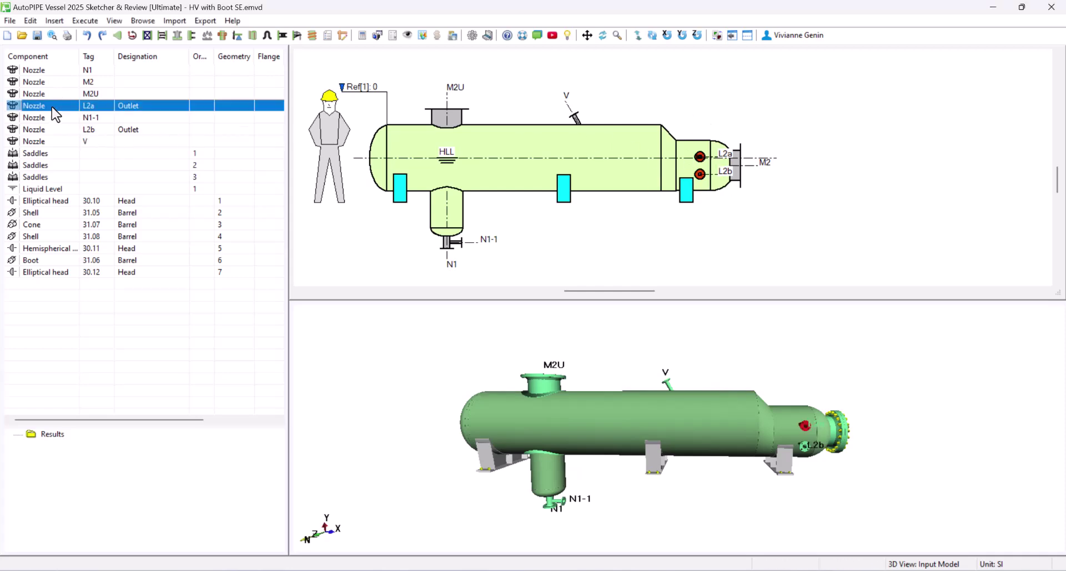
{"action": "left_click", "coordinate": [30, 20]}
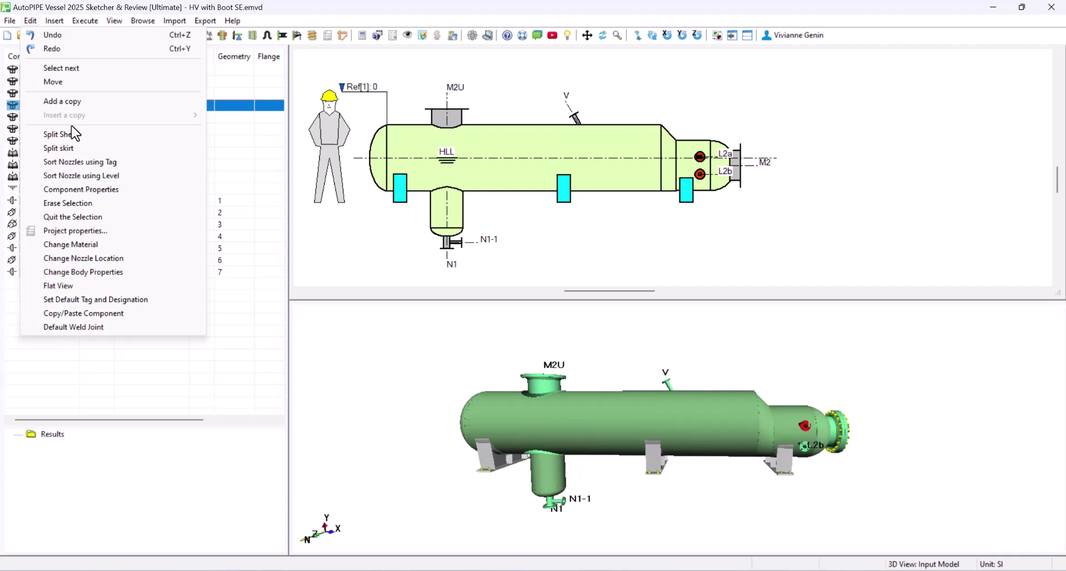
{"action": "left_click", "coordinate": [80, 189]}
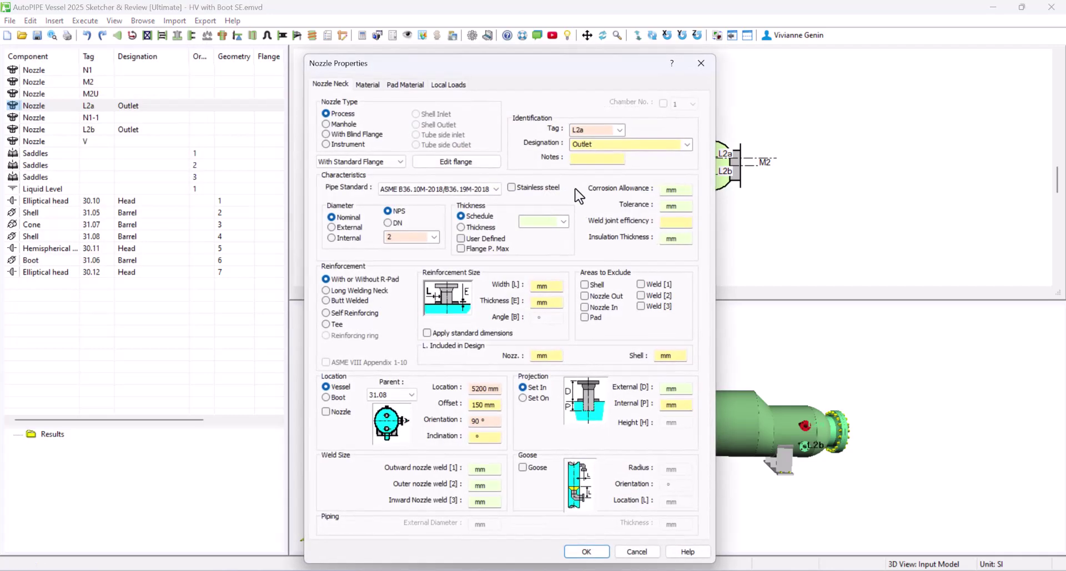
{"action": "left_click", "coordinate": [607, 144]}
{"action": "left_click_drag", "start_coordinate": [471, 388], "coordinate": [488, 388]}
{"action": "left_click_drag", "start_coordinate": [496, 404], "coordinate": [470, 422]}
{"action": "type", "text": "125"}
{"action": "left_click", "coordinate": [586, 551]}
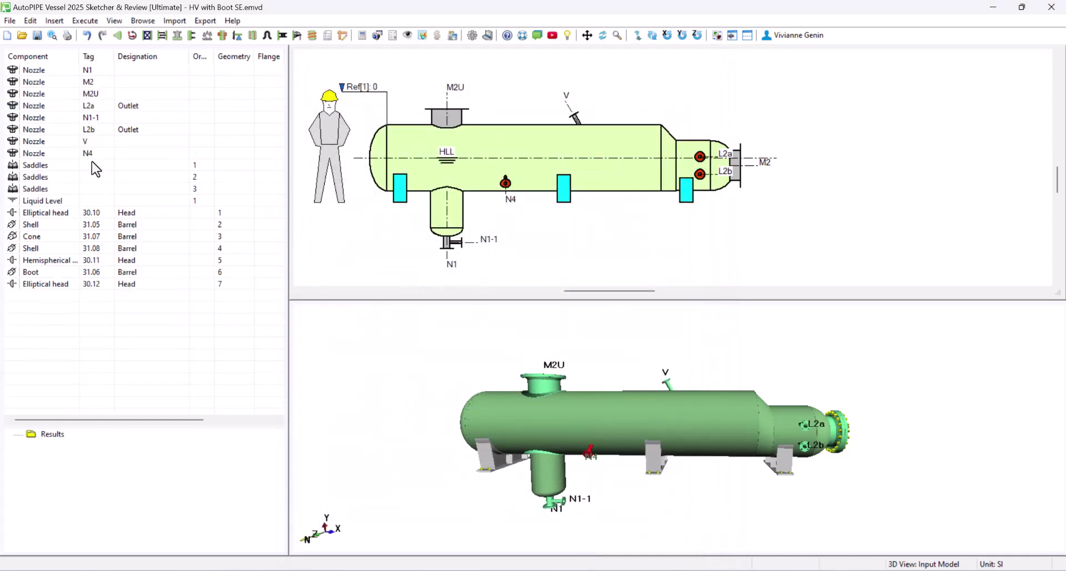
- Copy N4 as N5, relocated to 3550 mm with 180° orientation
{"action": "left_click", "coordinate": [49, 154]}
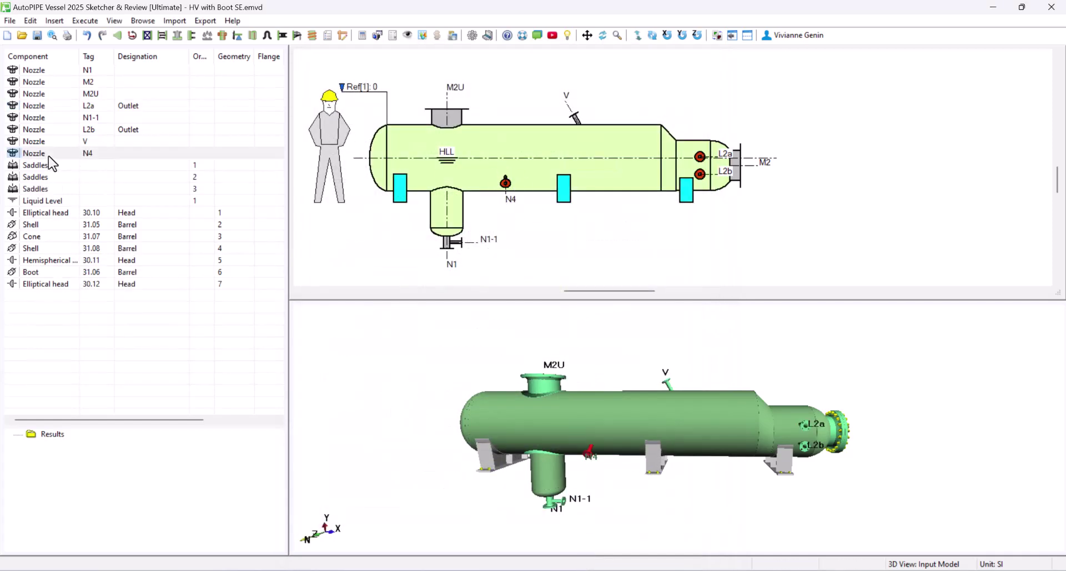
{"action": "left_click", "coordinate": [31, 20]}
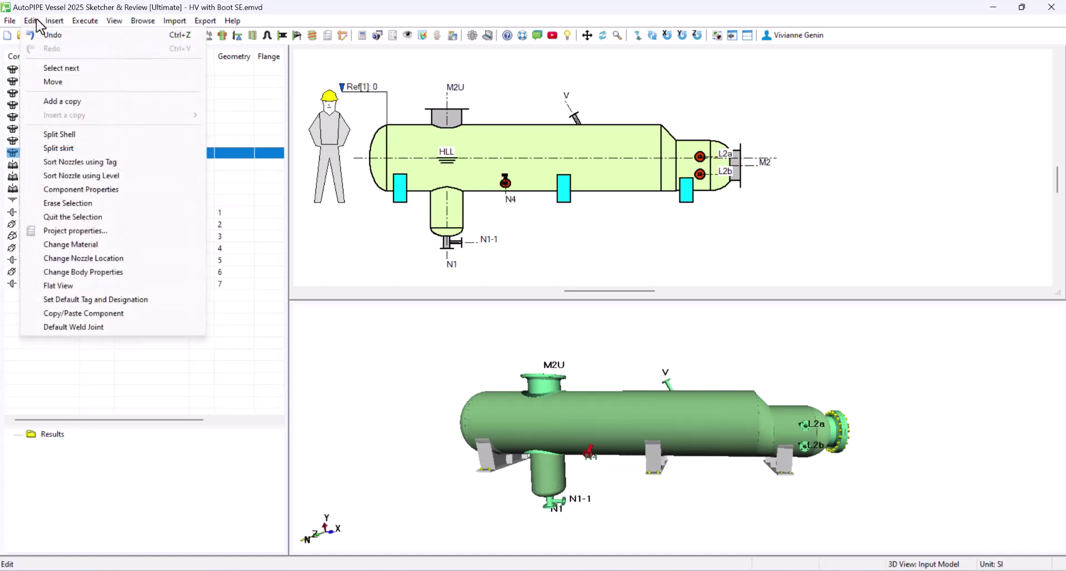
{"action": "left_click", "coordinate": [68, 102]}
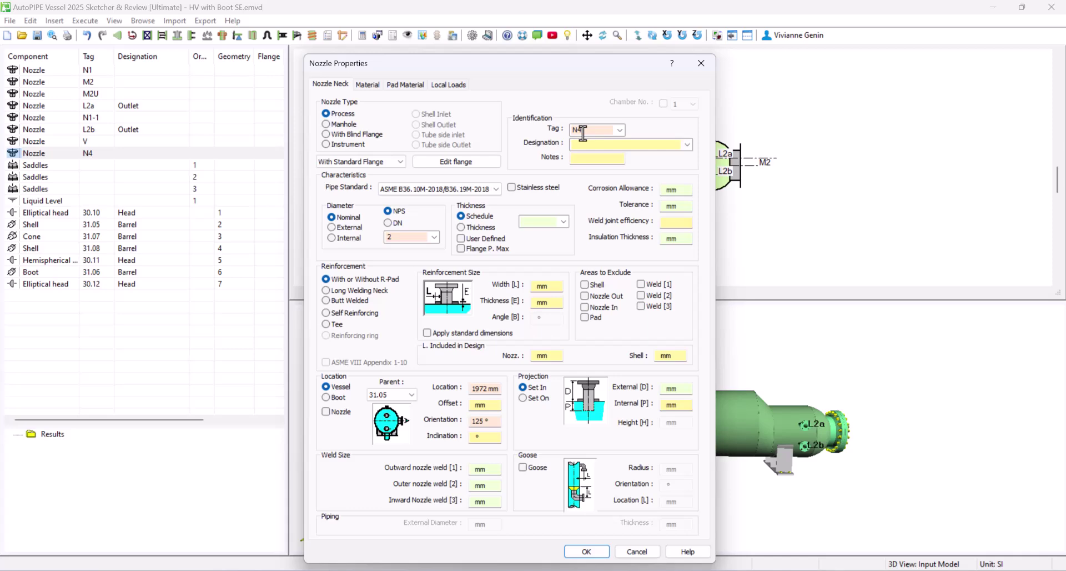
{"action": "left_click", "coordinate": [577, 131]}
{"action": "type", "text": "N5"}
{"action": "left_click_drag", "start_coordinate": [485, 388], "coordinate": [422, 391]}
{"action": "left_click_drag", "start_coordinate": [482, 420], "coordinate": [461, 423]}
{"action": "type", "text": "180"}
{"action": "left_click", "coordinate": [584, 551]}
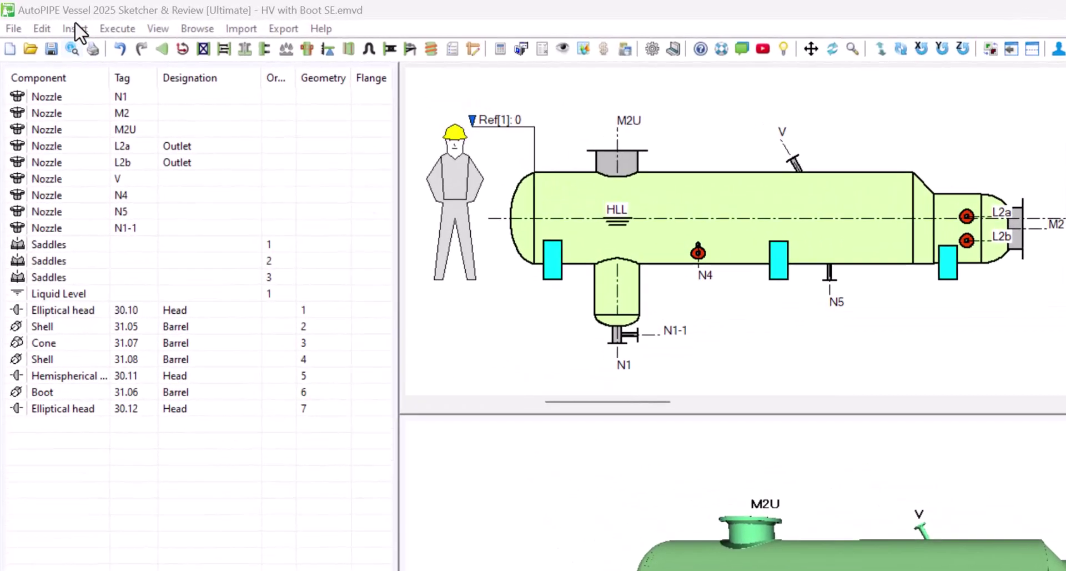
- Insert a nozzle on shell 31.05 with NPS 4 and schedule 120
{"action": "left_click", "coordinate": [54, 21]}
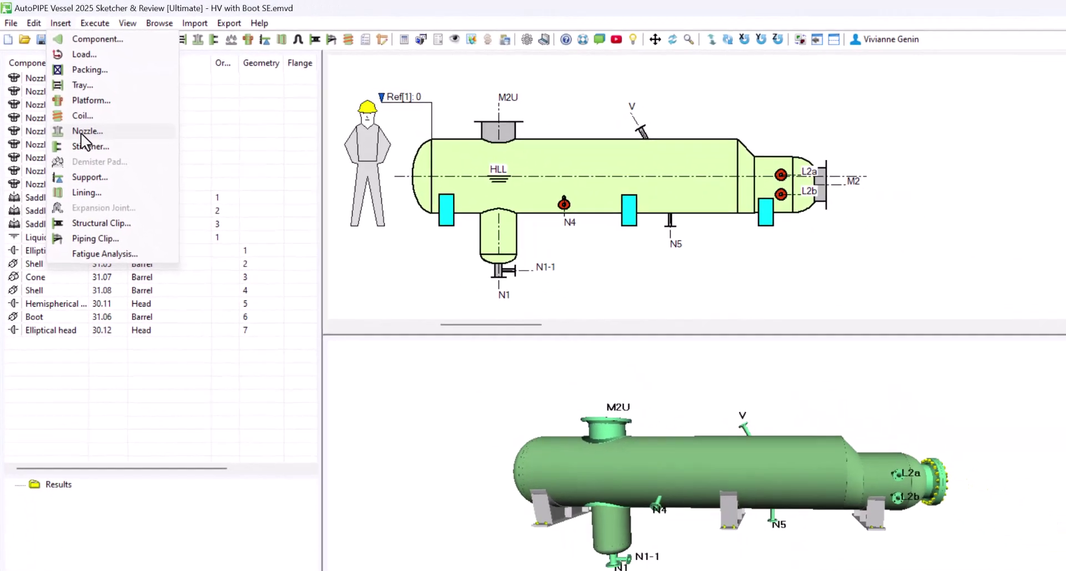
{"action": "left_click", "coordinate": [910, 260]}
{"action": "left_click", "coordinate": [509, 162]}
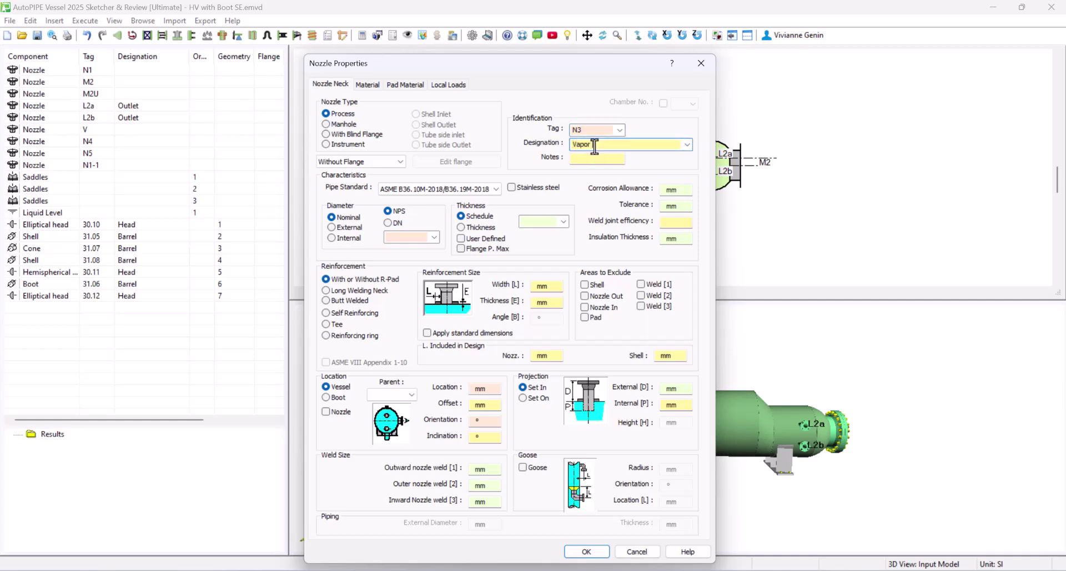
{"action": "left_click", "coordinate": [430, 236]}
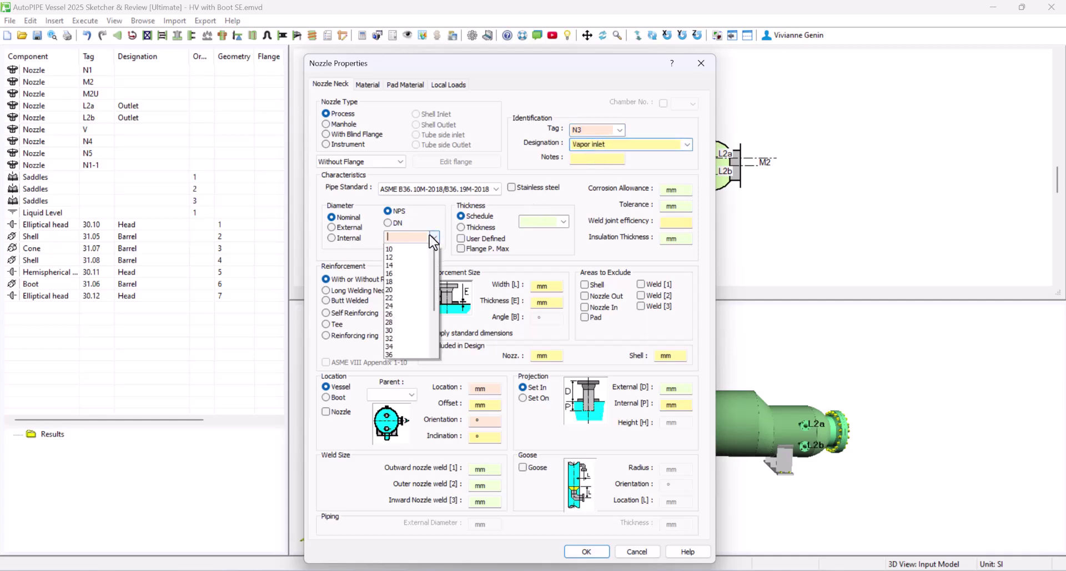
{"action": "left_click", "coordinate": [394, 344]}
{"action": "left_click", "coordinate": [563, 221]}
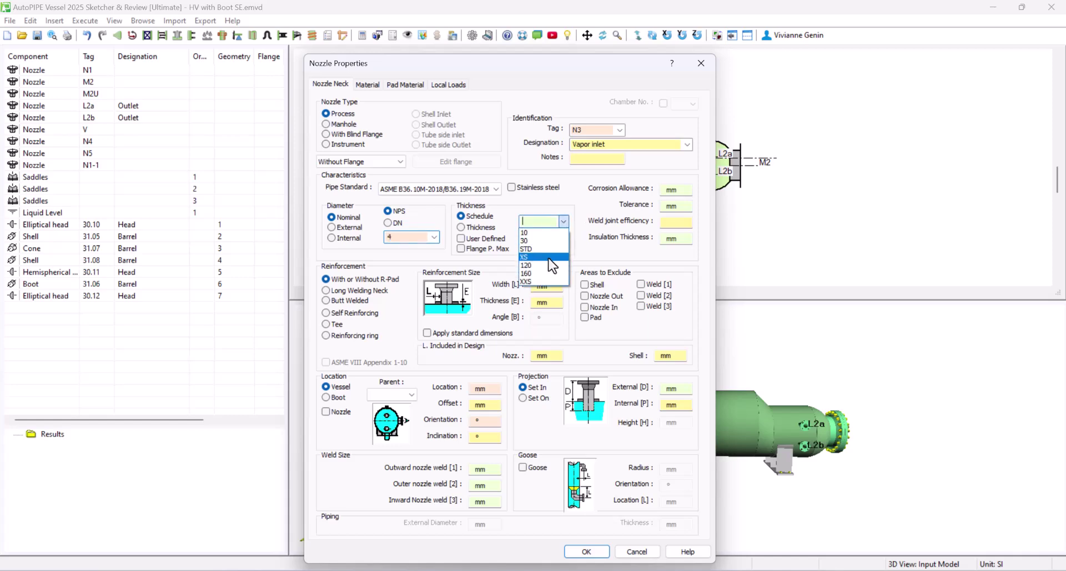
{"action": "left_click", "coordinate": [549, 277]}
- Place nozzle N3 at 3775 mm with 0° orientation and flange options
{"action": "left_click", "coordinate": [483, 388]}
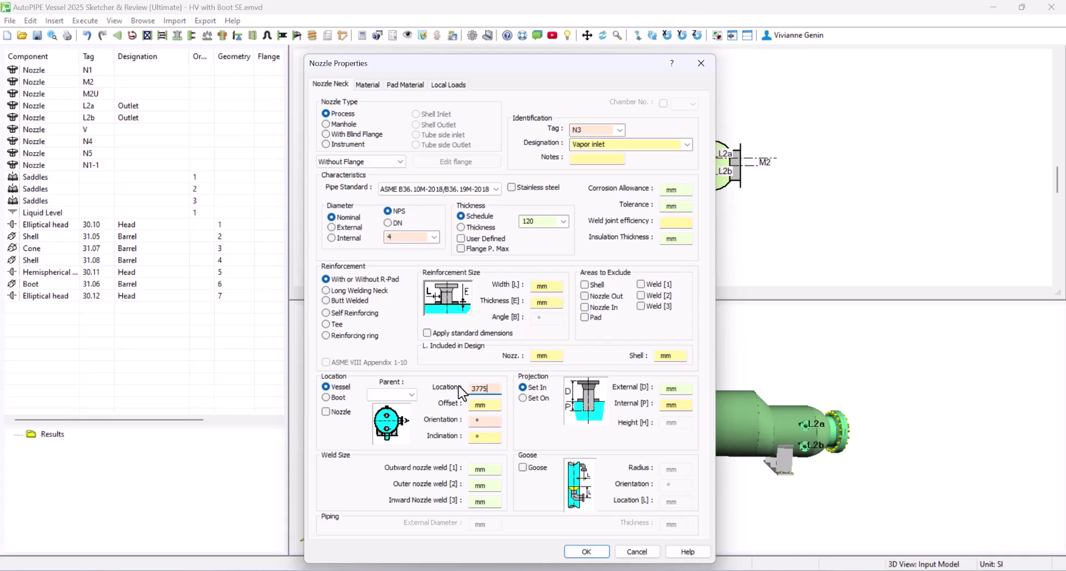
{"action": "type", "text": "3775"}
{"action": "left_click", "coordinate": [480, 420]}
{"action": "left_click", "coordinate": [388, 163]}
- Fit N3 with a standard size 4 welding neck flange and default Nozzle Flange material
{"action": "left_click", "coordinate": [382, 178]}
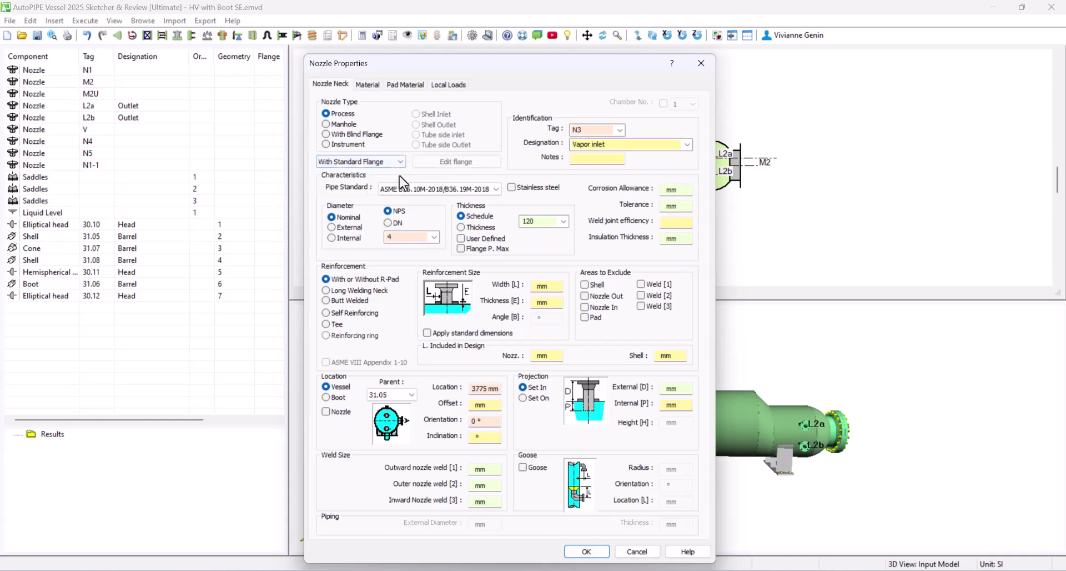
{"action": "left_click", "coordinate": [454, 162]}
{"action": "left_click", "coordinate": [444, 169]}
{"action": "left_click", "coordinate": [447, 187]}
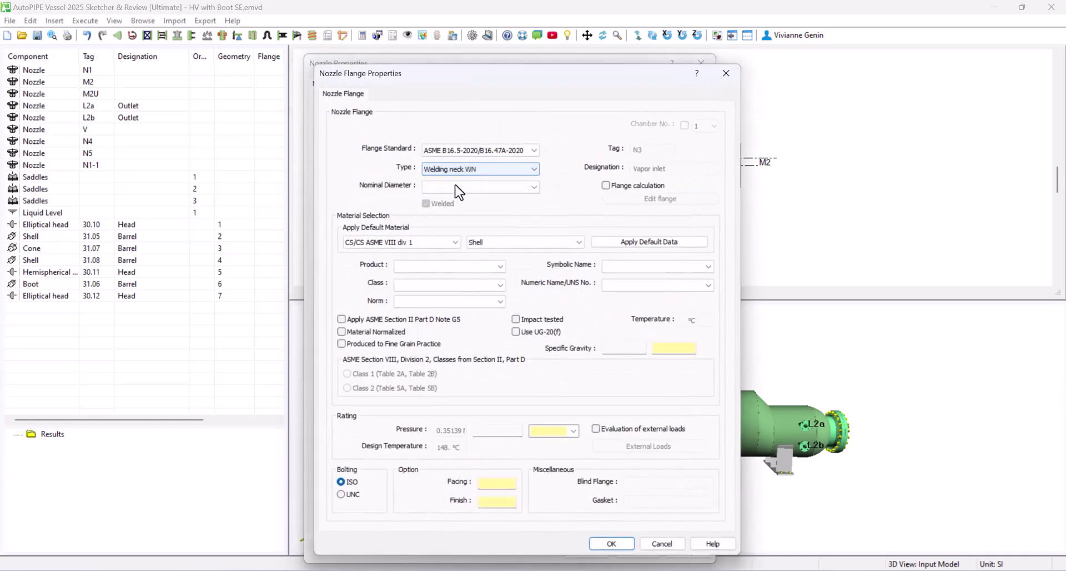
{"action": "left_click", "coordinate": [456, 187]}
{"action": "left_click", "coordinate": [452, 274]}
{"action": "left_click", "coordinate": [511, 242]}
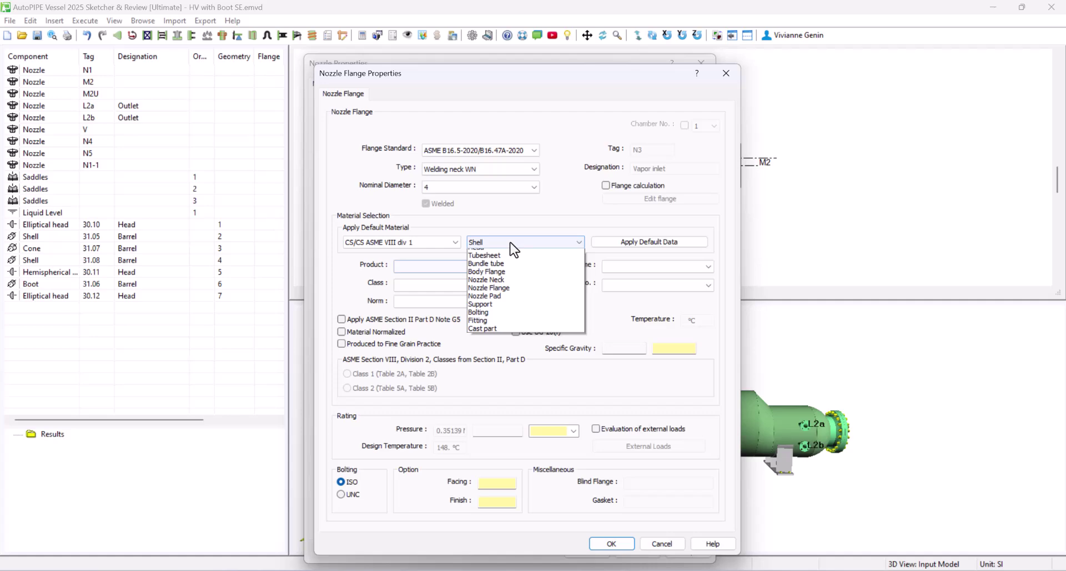
{"action": "left_click", "coordinate": [506, 303]}
{"action": "left_click", "coordinate": [654, 241]}
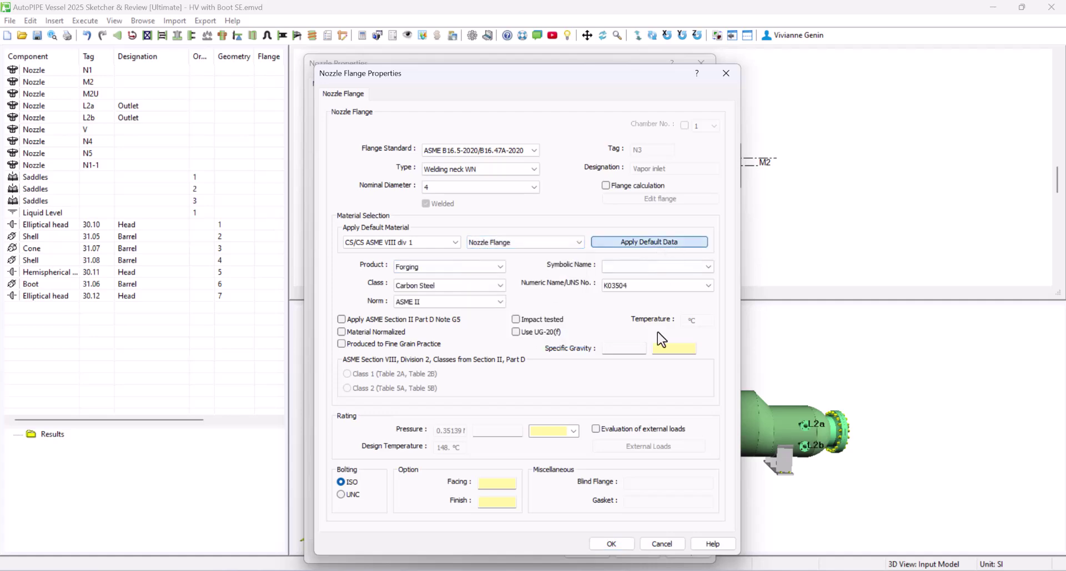
{"action": "left_click", "coordinate": [611, 542]}
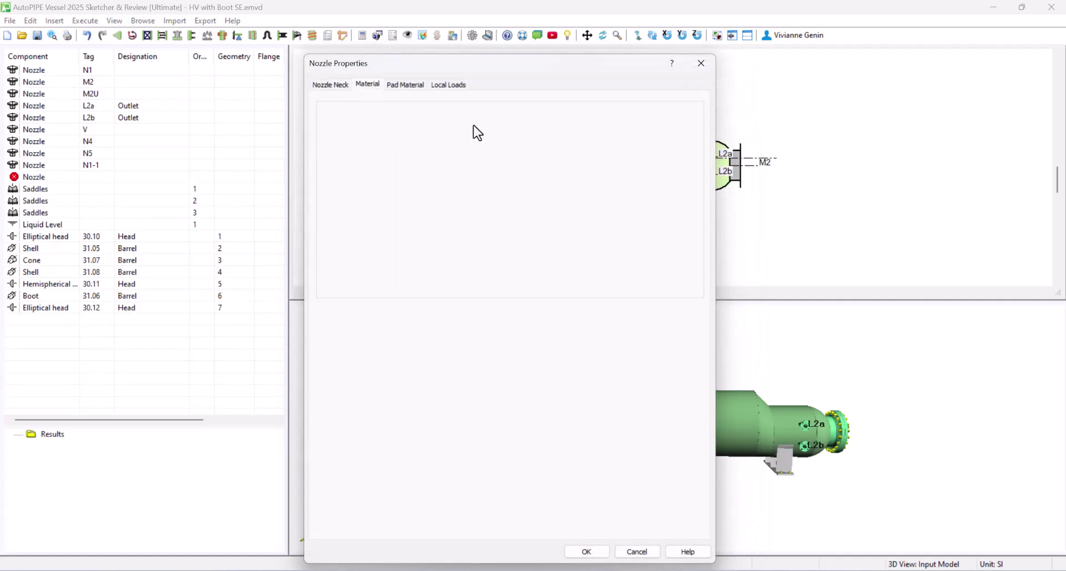
- Apply default Nozzle Neck and Nozzle Pad materials and create nozzle N3
{"action": "left_click", "coordinate": [477, 129]}
{"action": "left_click", "coordinate": [488, 181]}
{"action": "left_click", "coordinate": [634, 127]}
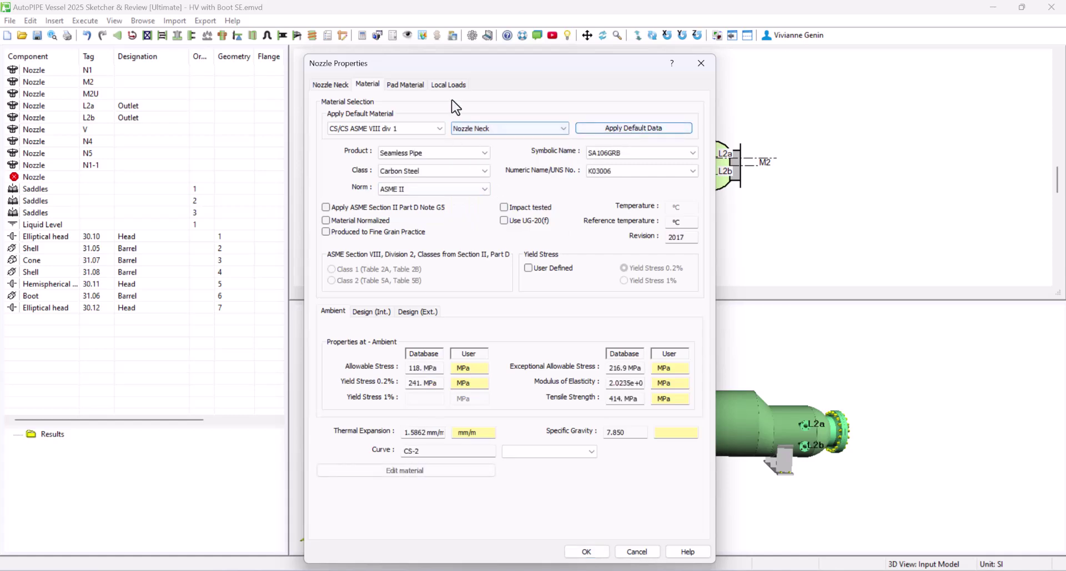
{"action": "left_click", "coordinate": [502, 132]}
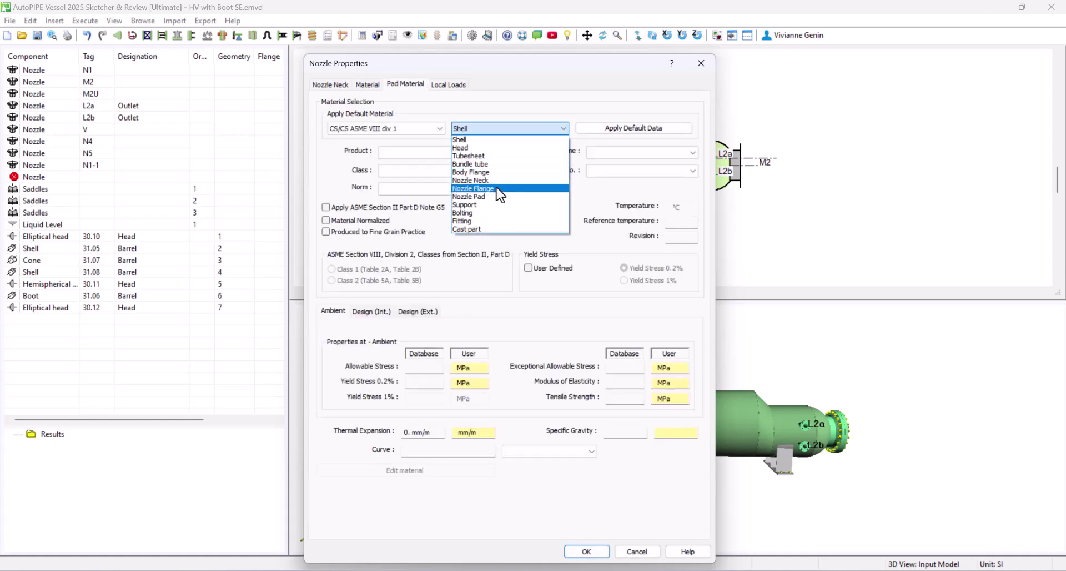
{"action": "left_click", "coordinate": [495, 192]}
{"action": "left_click", "coordinate": [624, 129]}
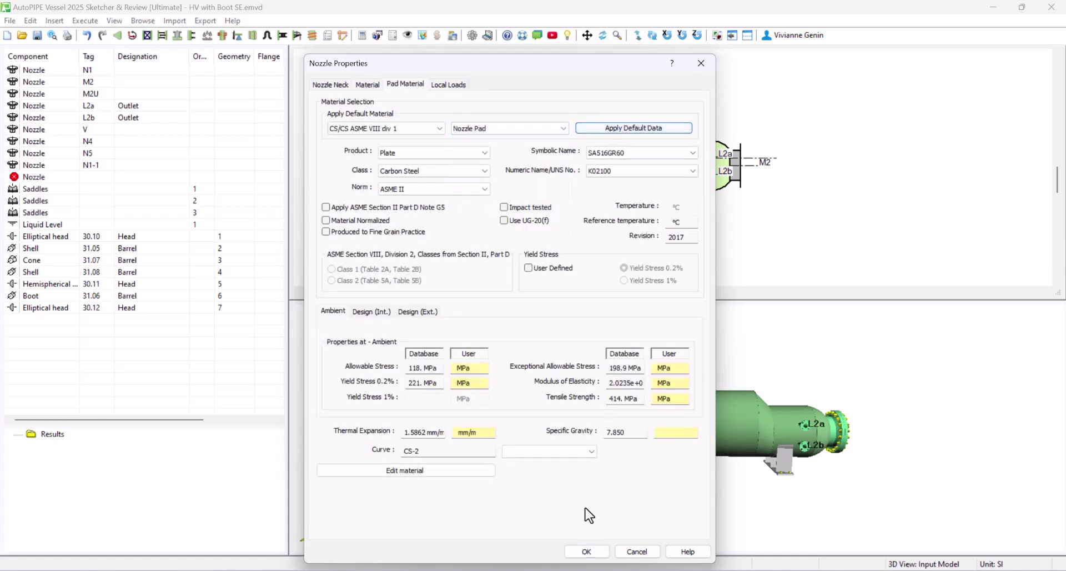
{"action": "left_click", "coordinate": [586, 551]}
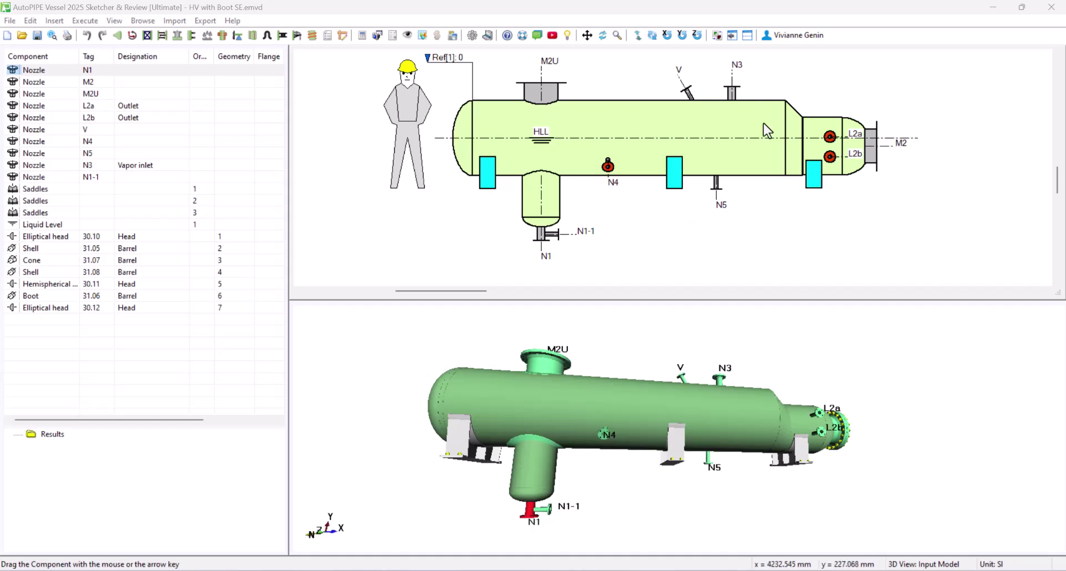
{"action": "left_click", "coordinate": [541, 205]}
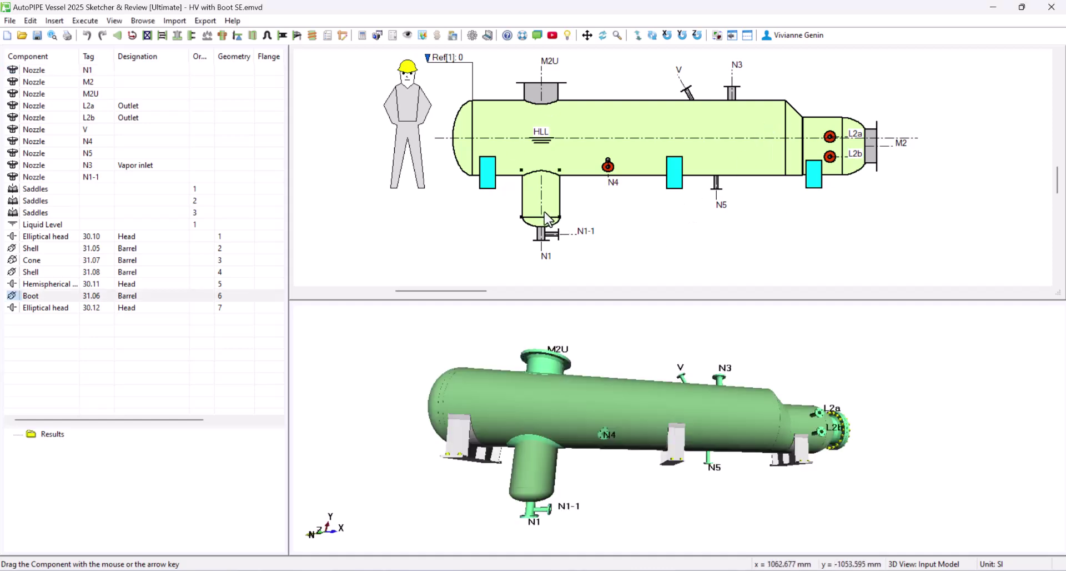
{"action": "left_click", "coordinate": [554, 234]}
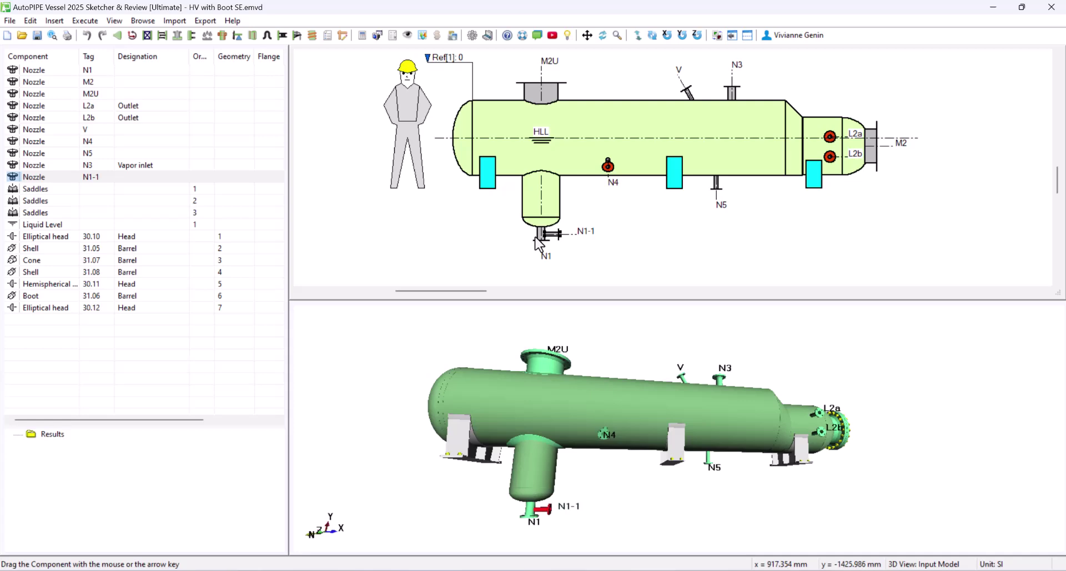